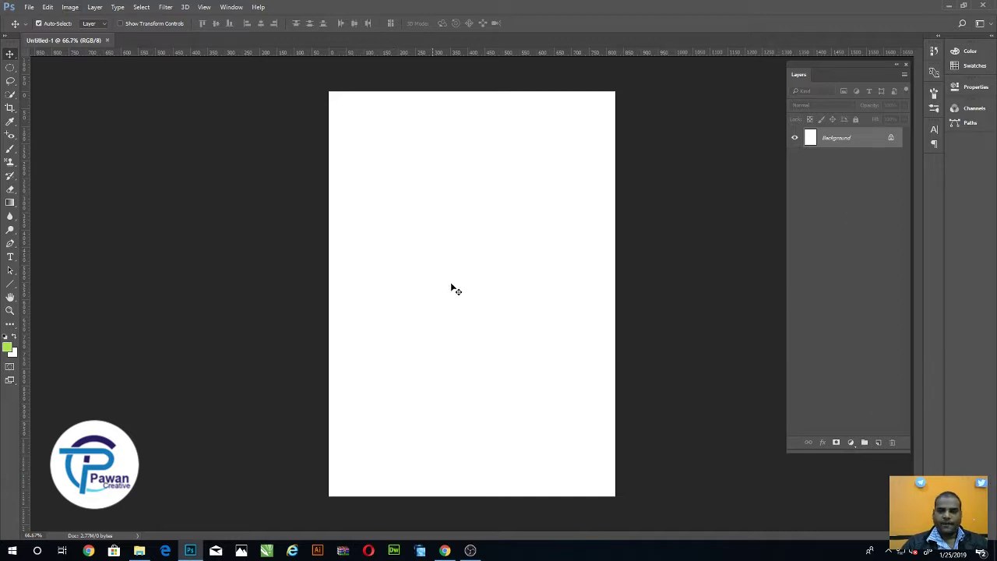
# Add a new layer and outline a tall, thin ellipse in the upper middle of the page.
pyautogui.click(878, 443)
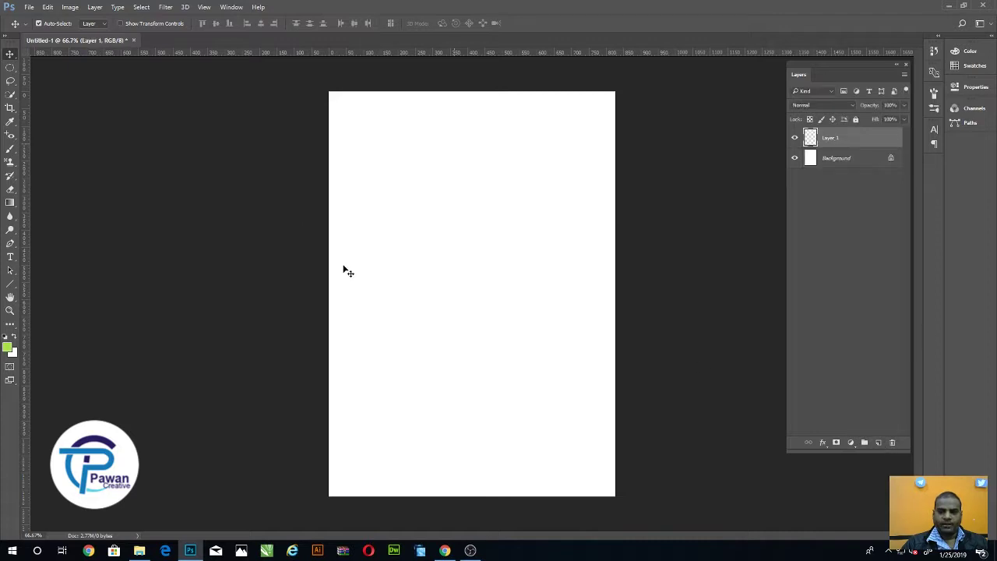
pyautogui.rightClick(10, 68)
pyautogui.click(75, 78)
pyautogui.moveTo(469, 156); pyautogui.dragTo(487, 271)
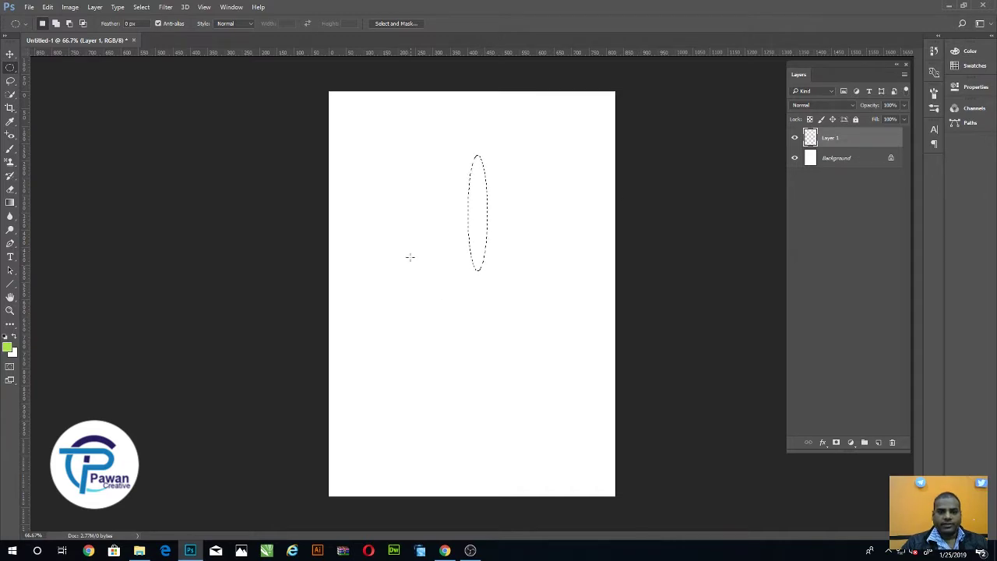
# Fill the ellipse with red (eb3434) and deselect it.
pyautogui.click(7, 347)
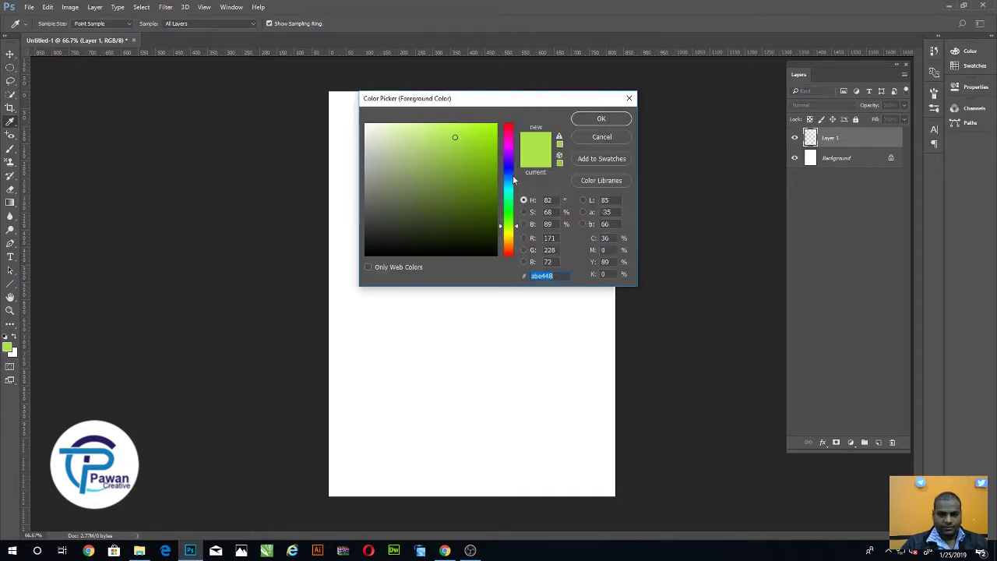
pyautogui.moveTo(513, 180); pyautogui.dragTo(514, 124)
pyautogui.click(468, 134)
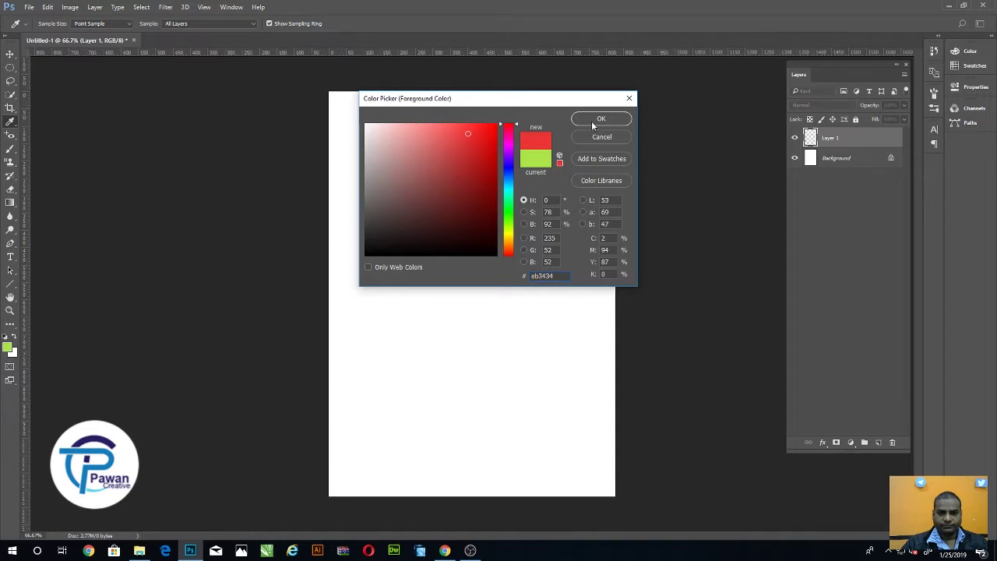
pyautogui.click(590, 117)
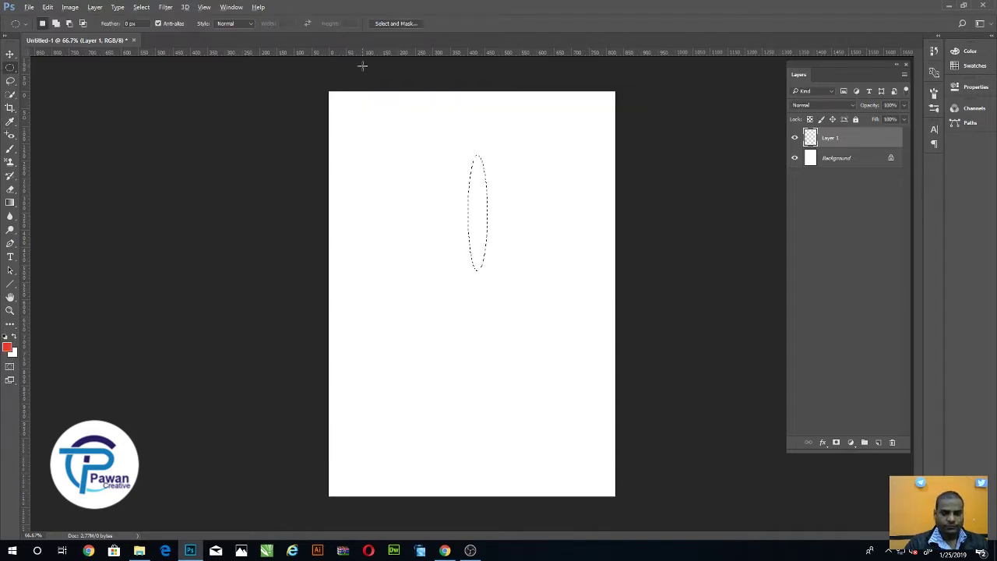
pyautogui.hotkey('alt', 'BackSpace')
pyautogui.hotkey('ctrl', 'd')
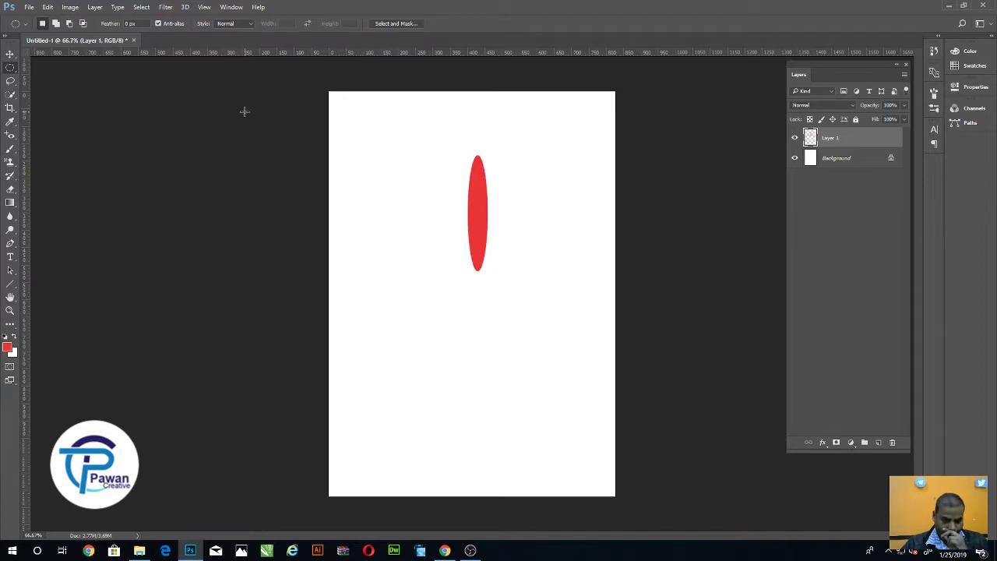
pyautogui.click(10, 53)
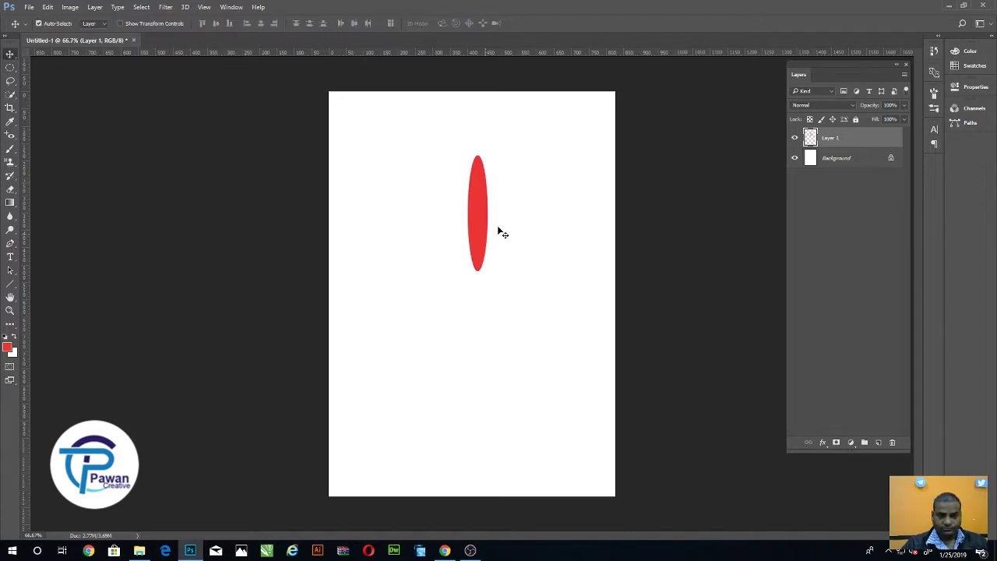
# Rotate the red ellipse 30° clockwise around a pivot set at its bottom end.
pyautogui.moveTo(479, 225); pyautogui.dragTo(484, 223)
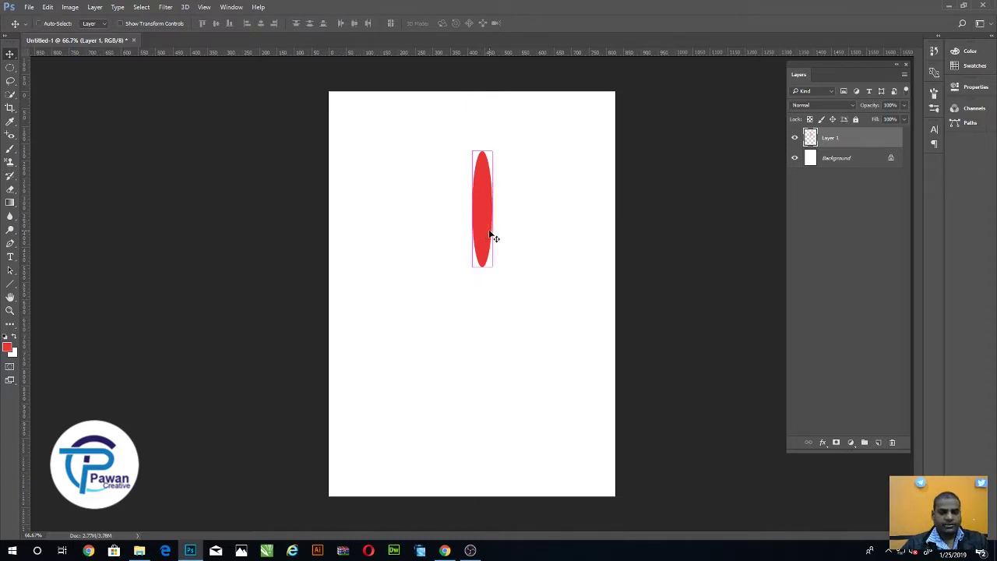
pyautogui.hotkey('ctrl', 't')
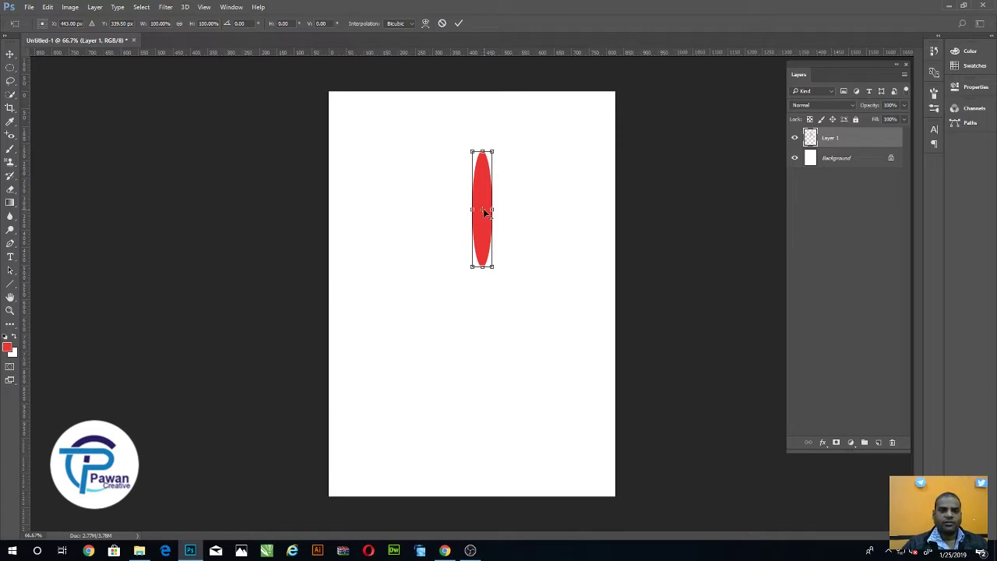
pyautogui.moveTo(484, 212); pyautogui.dragTo(482, 302)
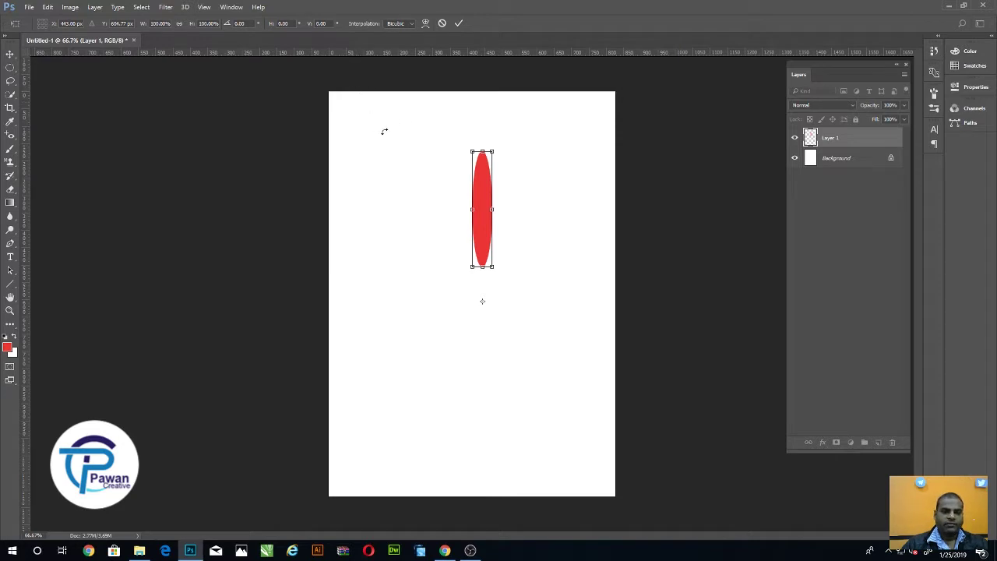
pyautogui.click(239, 23)
pyautogui.write('30')
pyautogui.press('Return')
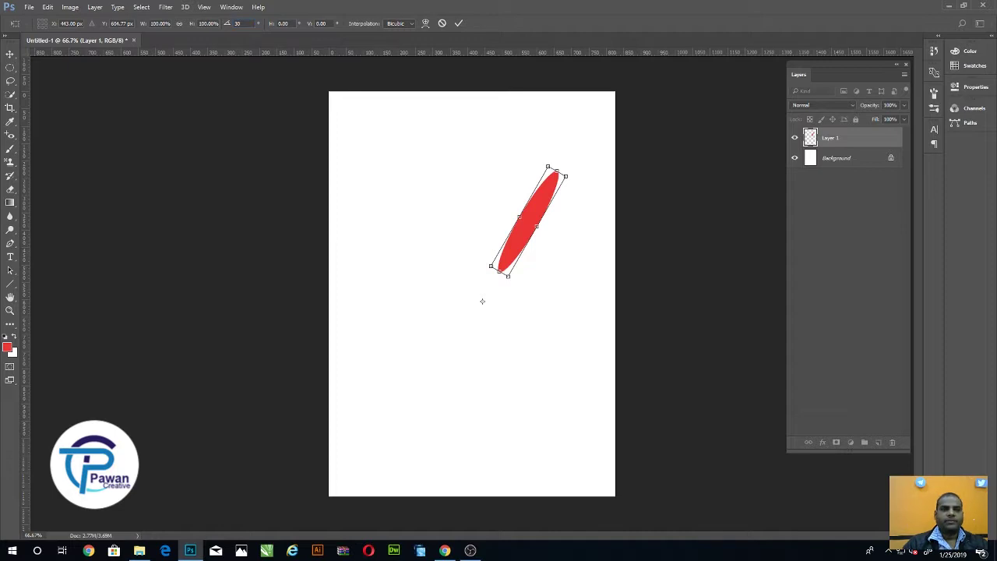
pyautogui.press('Return')
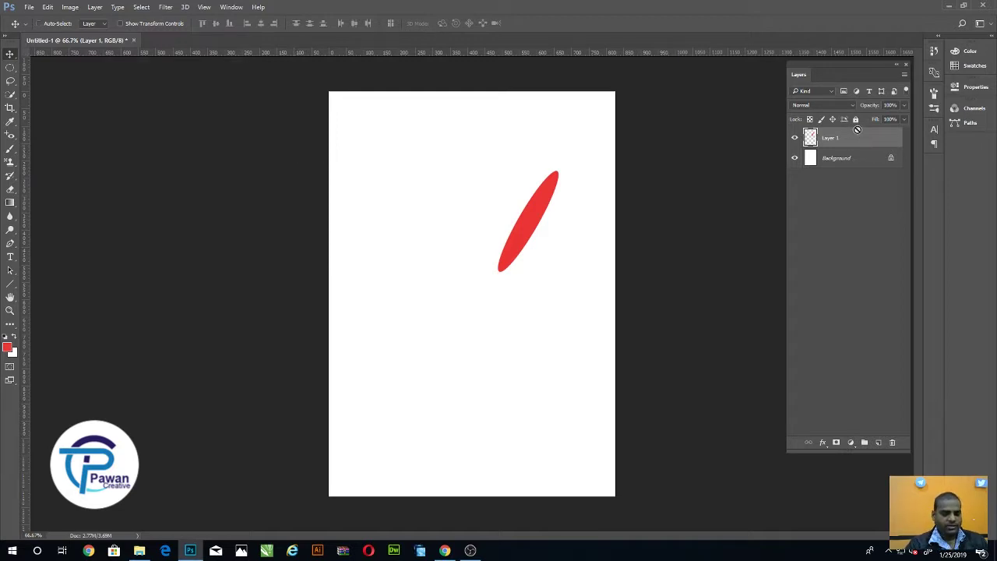
# Repeat the rotated duplicate to fan twelve red petals (Layer 1 copy to copy 11) around the centre.
pyautogui.hotkey('ctrl', 'alt', 'shift', 't')
pyautogui.hotkey('ctrl', 'alt', 'shift', 't')
pyautogui.hotkey('ctrl', 'alt', 'shift', 't')
pyautogui.hotkey('ctrl', 'alt', 'shift', 't')
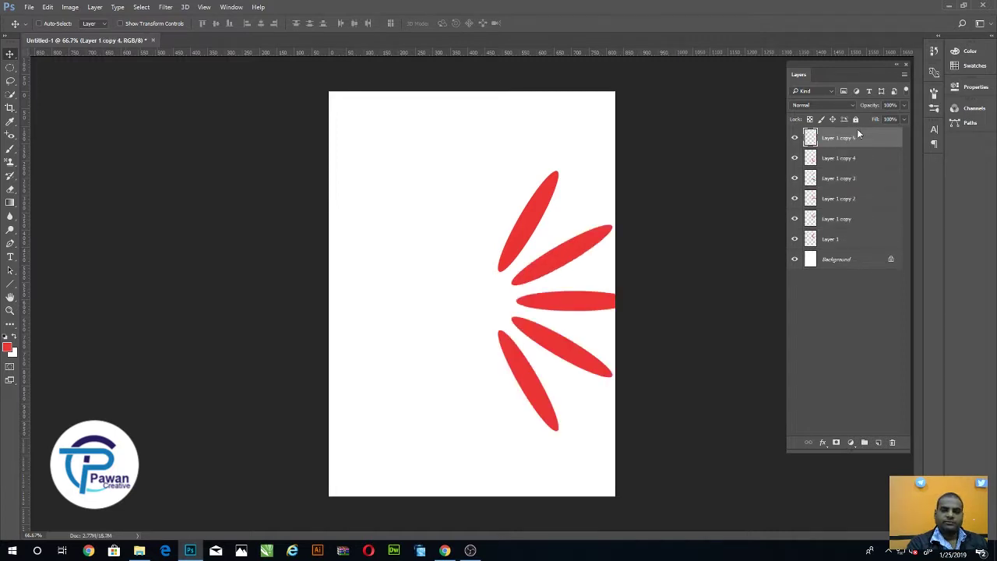
pyautogui.hotkey('ctrl', 'alt', 'shift', 't')
pyautogui.hotkey('ctrl', 'alt', 'shift', 't')
pyautogui.hotkey('ctrl', 'alt', 'shift', 't')
pyautogui.hotkey('ctrl', 'alt', 'shift', 't')
pyautogui.hotkey('ctrl', 'alt', 'shift', 't')
pyautogui.hotkey('ctrl', 'alt', 'shift', 't')
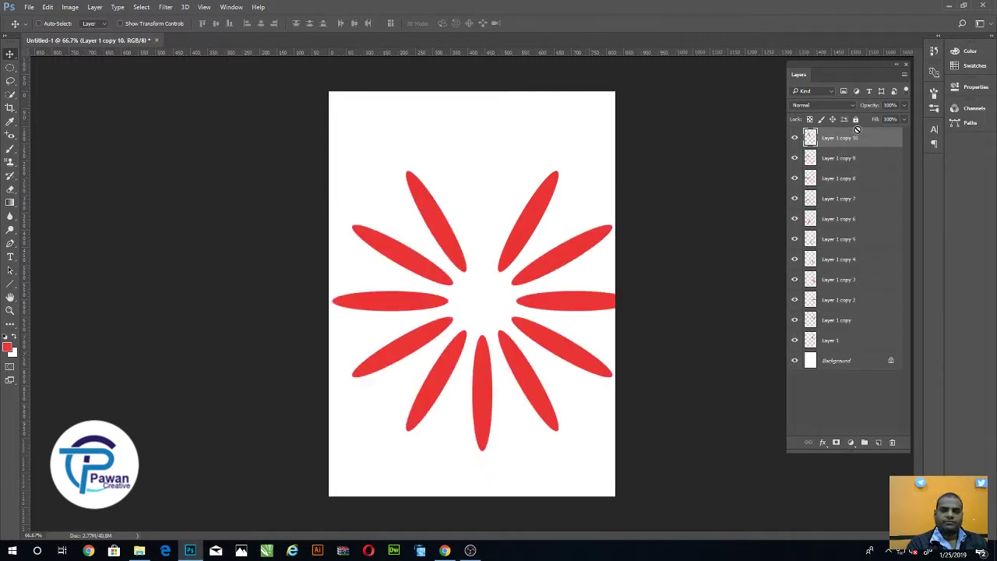
pyautogui.hotkey('ctrl', 'alt', 'shift', 't')
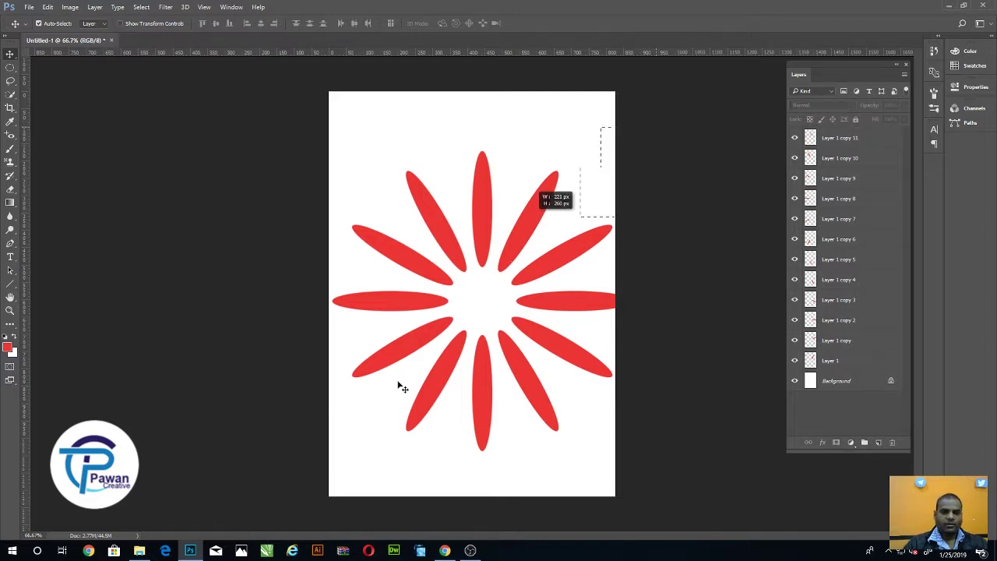
pyautogui.moveTo(658, 133); pyautogui.dragTo(304, 461)
# Delete the twelve petal layers, select a new tall ellipse near the top, and search for 'cal'.
pyautogui.press('Delete')
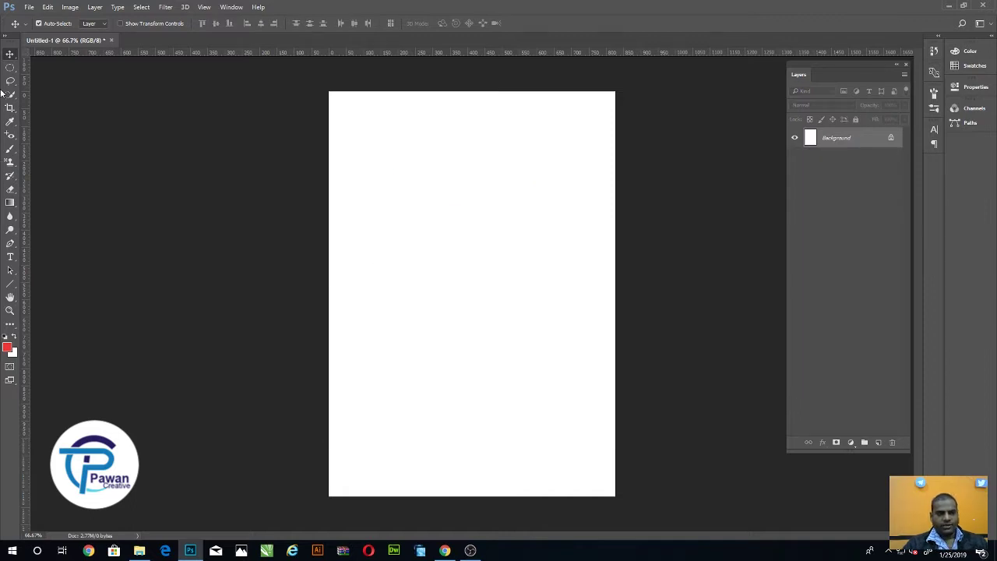
pyautogui.click(10, 68)
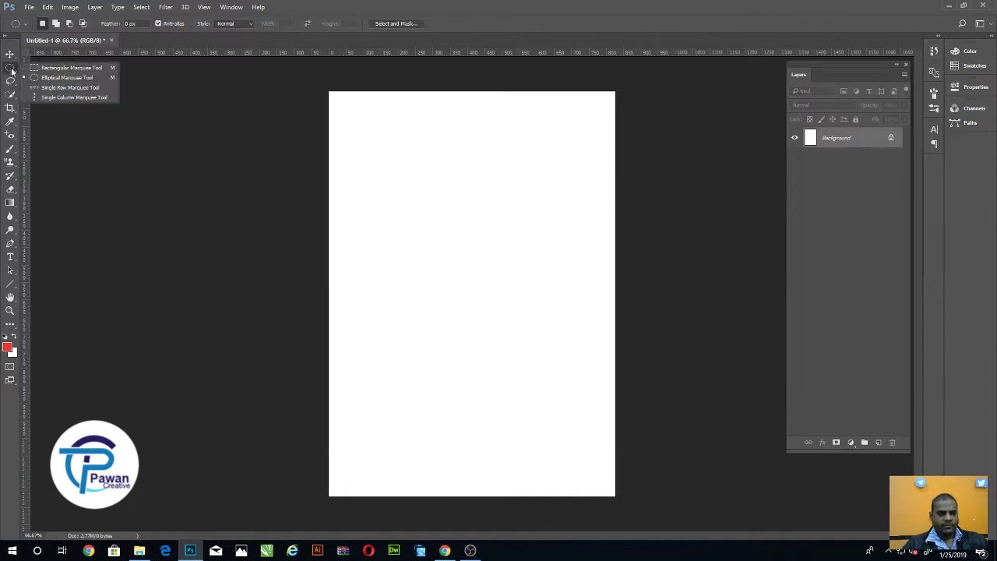
pyautogui.click(54, 78)
pyautogui.moveTo(454, 128); pyautogui.dragTo(471, 255)
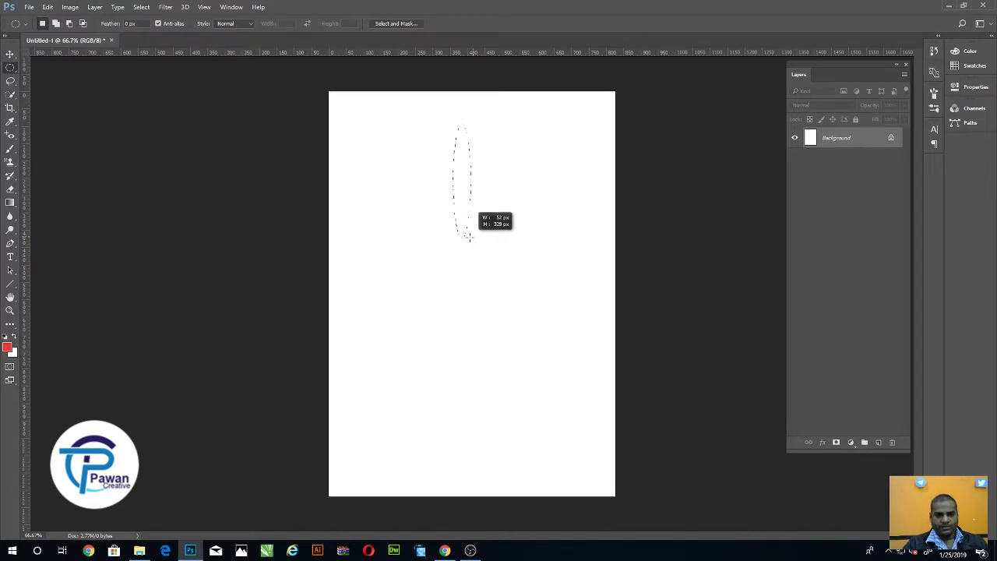
pyautogui.moveTo(471, 255); pyautogui.dragTo(469, 237)
pyautogui.click(12, 550)
pyautogui.write('cal')
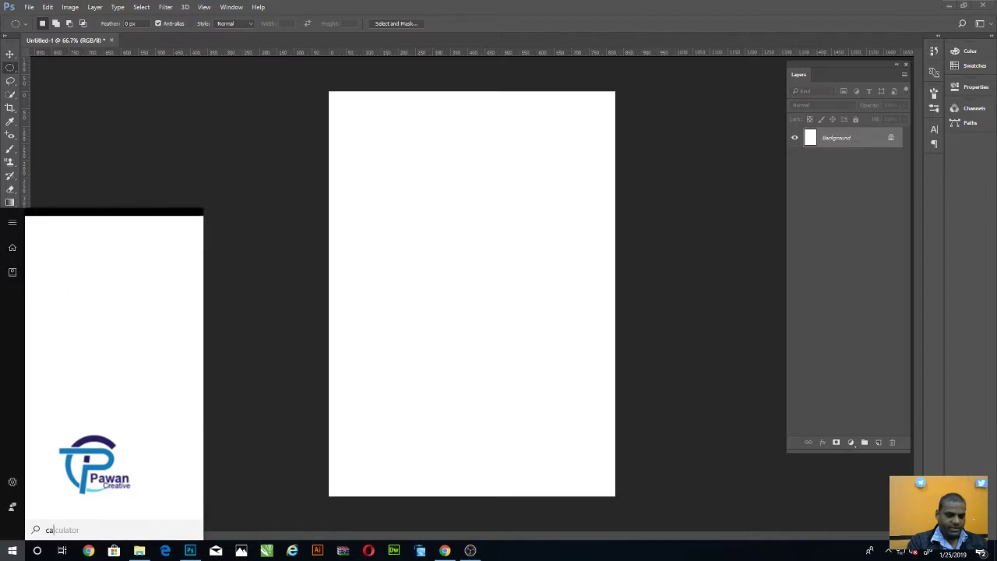
# Compute 360 ÷ 8 = 45 in Calculator, then minimise it back to Photoshop.
pyautogui.click(64, 267)
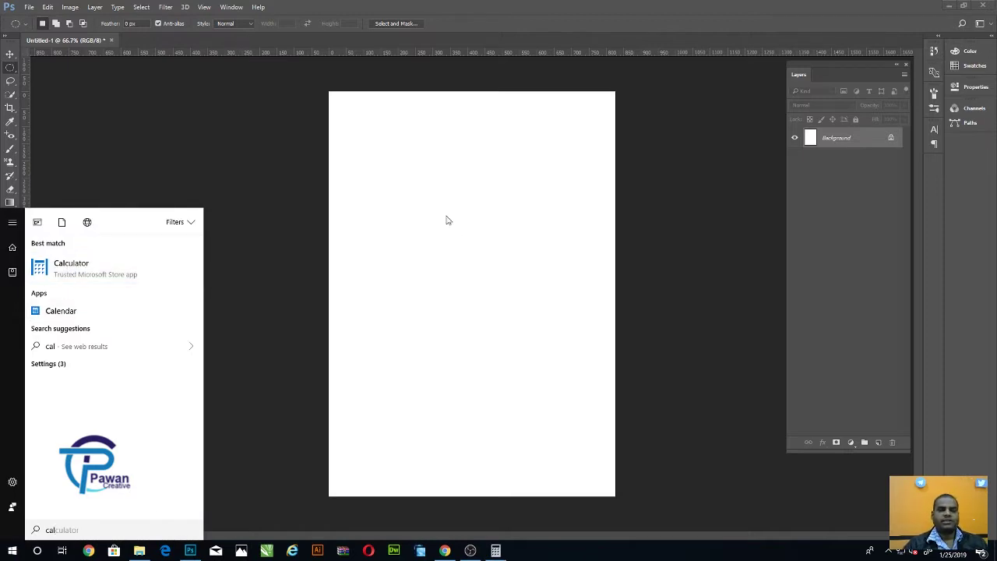
pyautogui.click(668, 355)
pyautogui.click(672, 316)
pyautogui.click(631, 370)
pyautogui.click(709, 289)
pyautogui.click(631, 289)
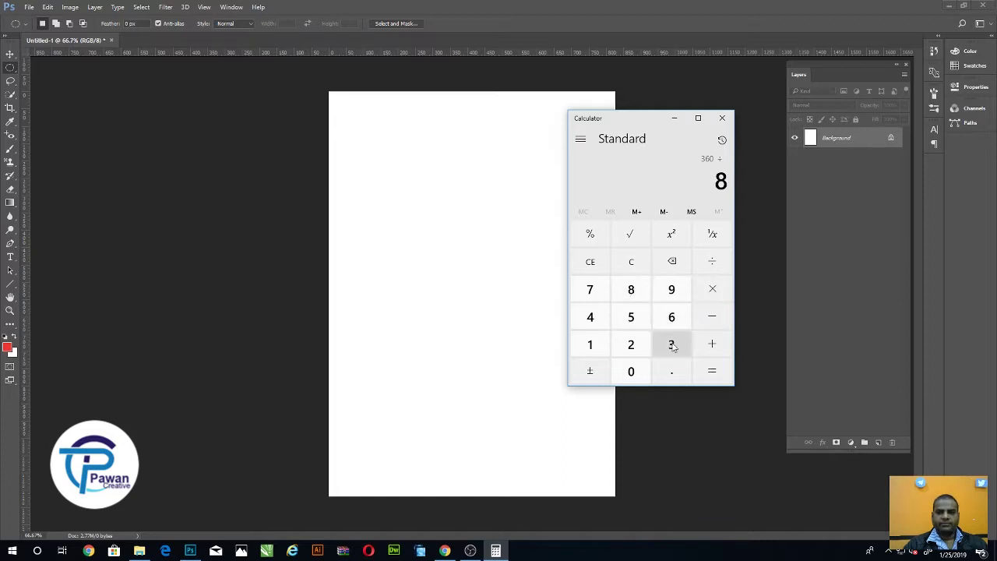
pyautogui.click(712, 370)
pyautogui.click(673, 118)
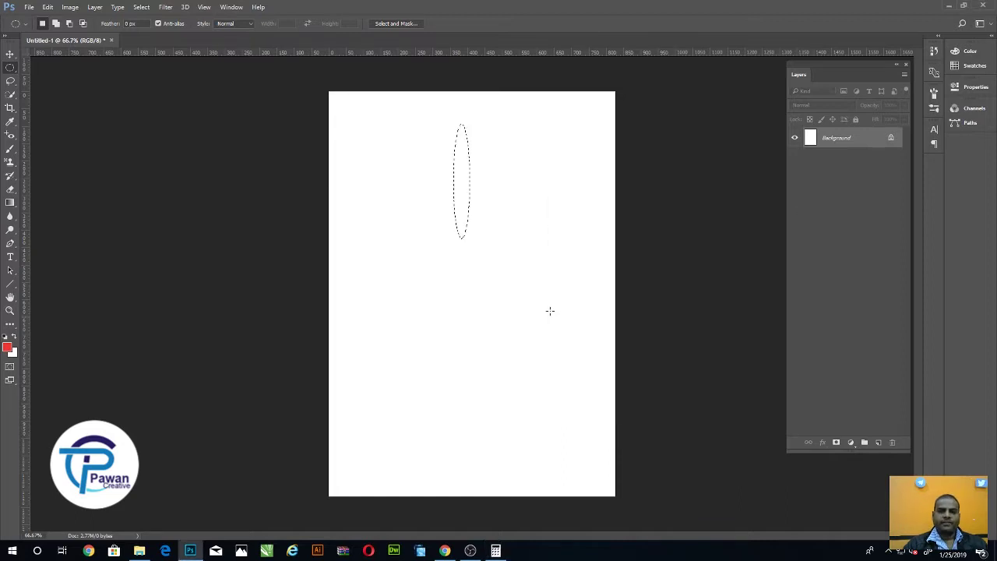
# Fill the ellipse selection red on a new layer and shift it slightly right.
pyautogui.click(878, 442)
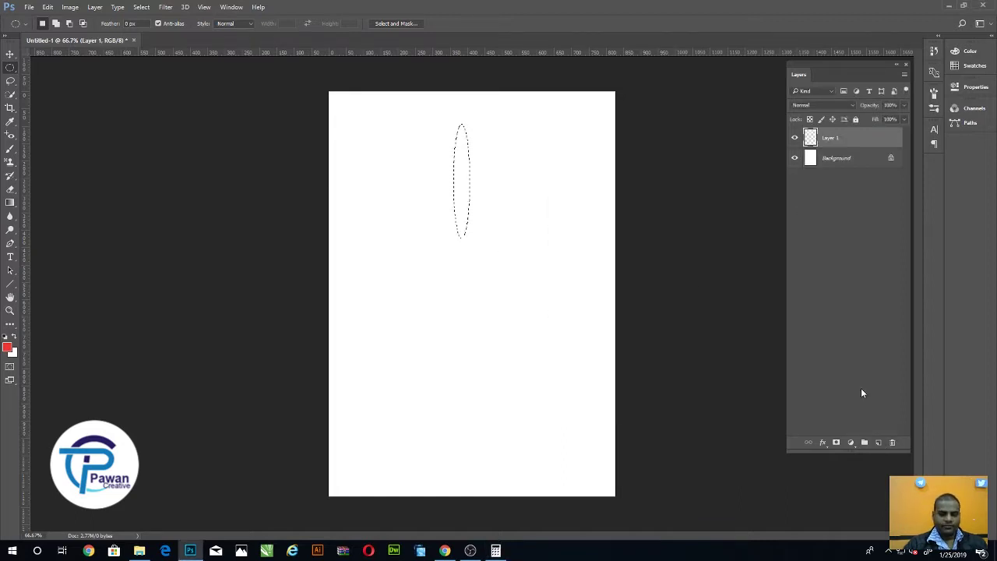
pyautogui.hotkey('alt', 'BackSpace')
pyautogui.hotkey('ctrl', 'd')
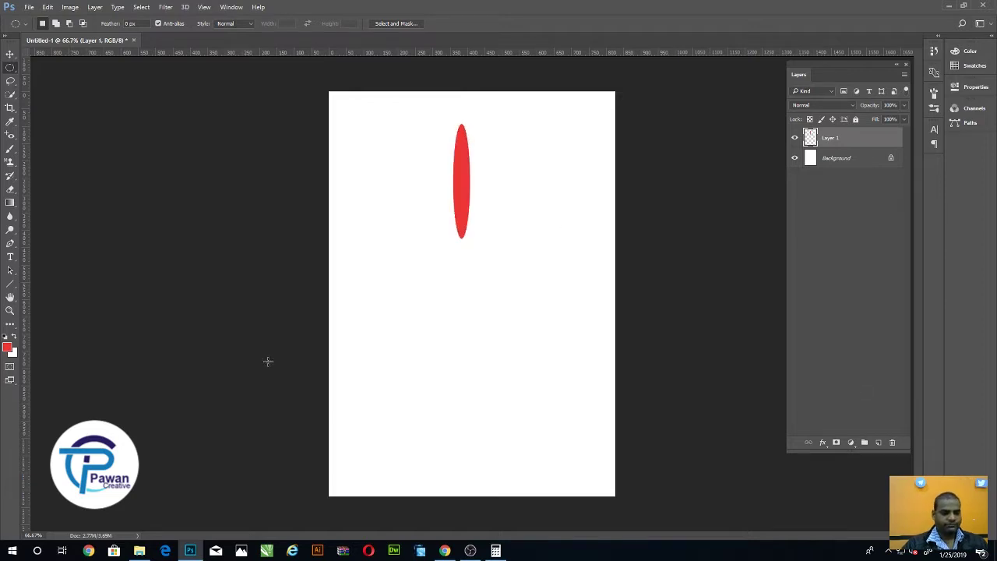
pyautogui.click(10, 54)
pyautogui.moveTo(449, 214); pyautogui.dragTo(479, 211)
# Rotate the red ellipse 45° around a pivot at its lower end.
pyautogui.hotkey('ctrl', 't')
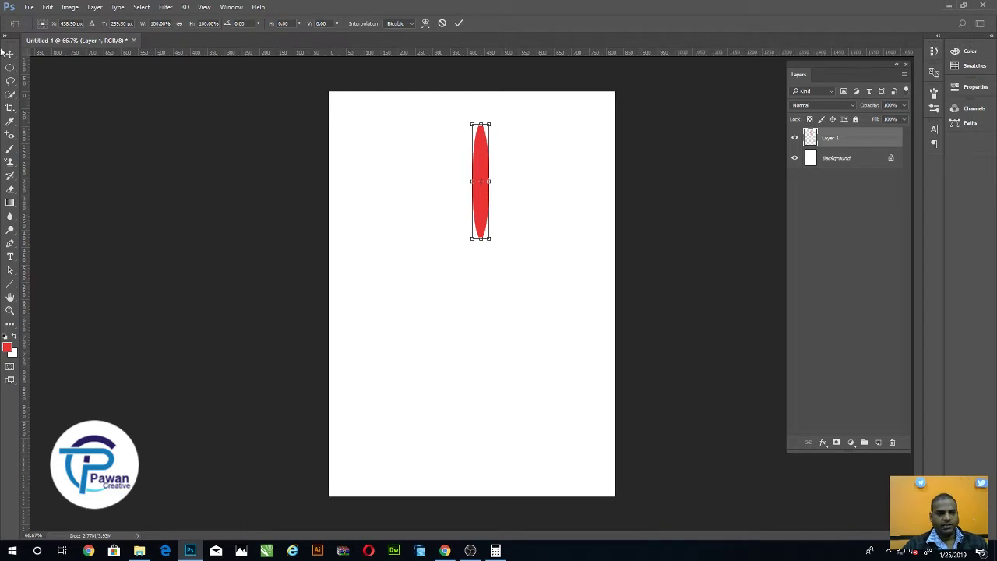
pyautogui.moveTo(481, 181); pyautogui.dragTo(483, 241)
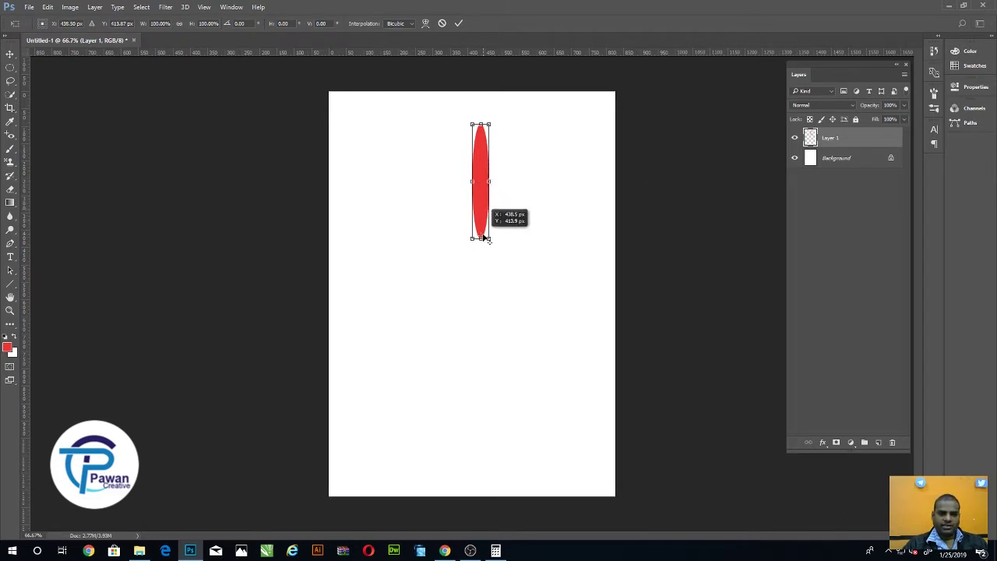
pyautogui.moveTo(483, 241); pyautogui.dragTo(479, 248)
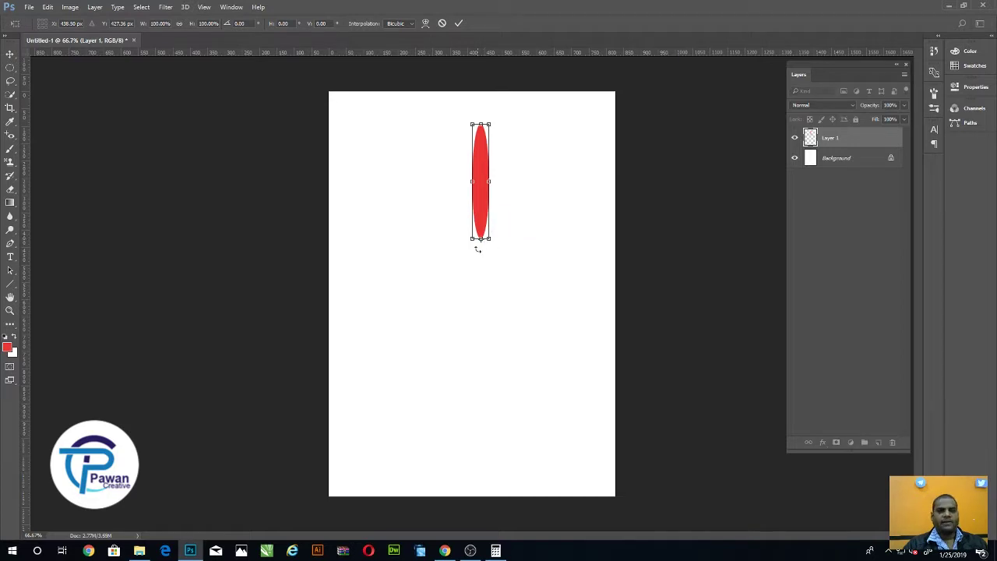
pyautogui.click(242, 24)
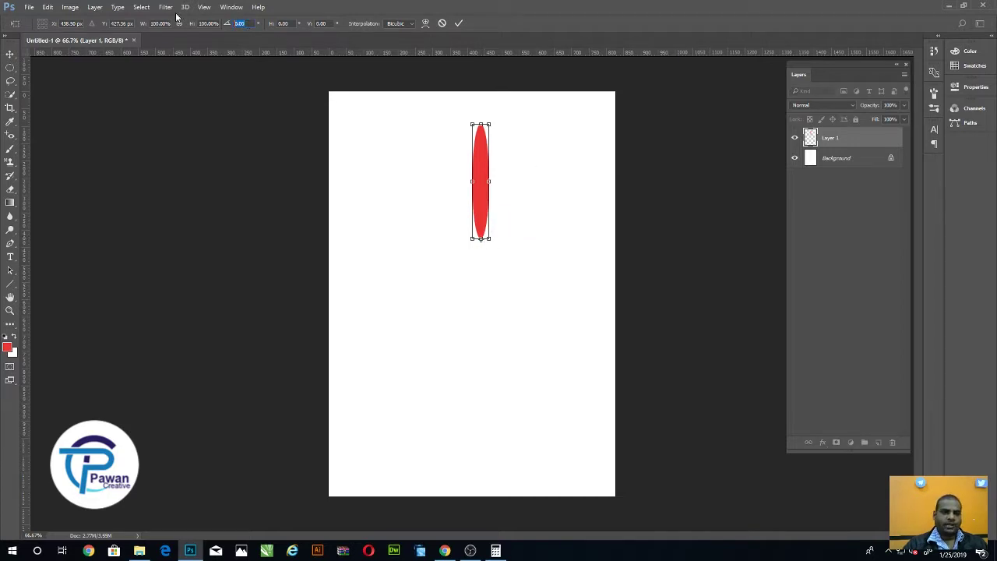
pyautogui.write('45')
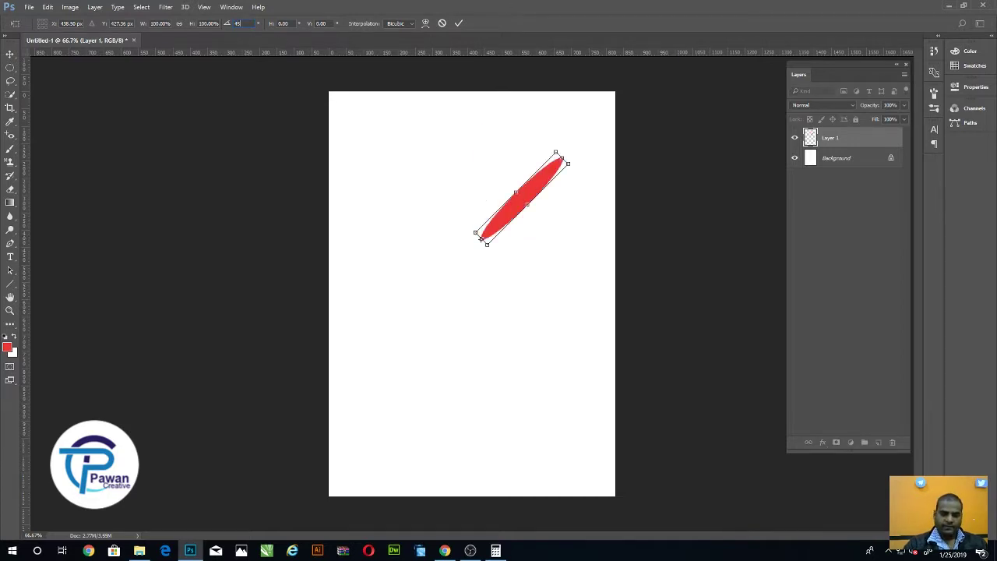
pyautogui.press('Return')
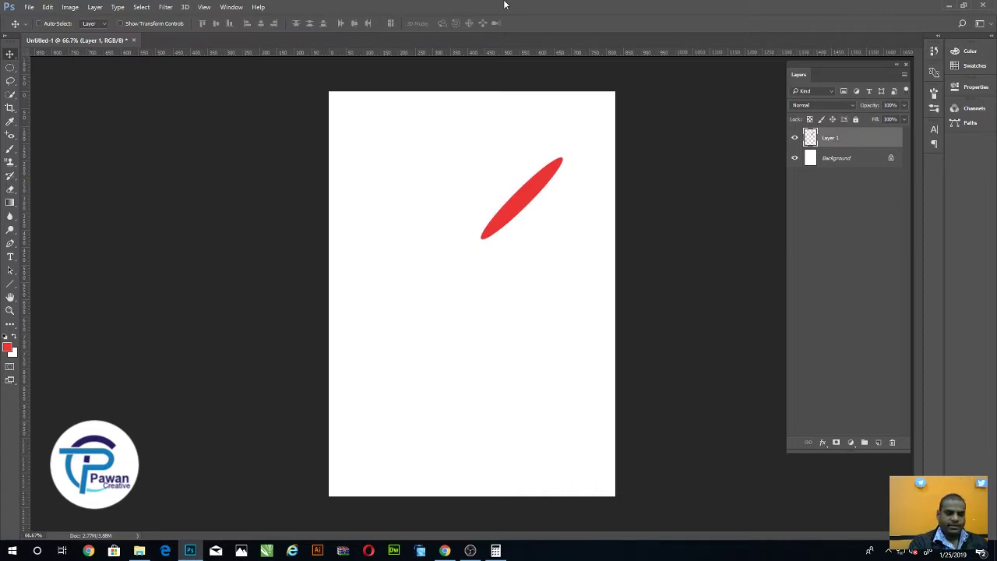
pyautogui.hotkey('ctrl', 'alt', 'shift', 't')
pyautogui.hotkey('ctrl', 'alt', 'shift', 't')
pyautogui.hotkey('ctrl', 'alt', 'shift', 't')
pyautogui.hotkey('ctrl', 'alt', 'shift', 't')
pyautogui.hotkey('ctrl', 'alt', 'shift', 't')
pyautogui.hotkey('ctrl', 'alt', 'shift', 't')
pyautogui.hotkey('ctrl', 'alt', 'shift', 't')
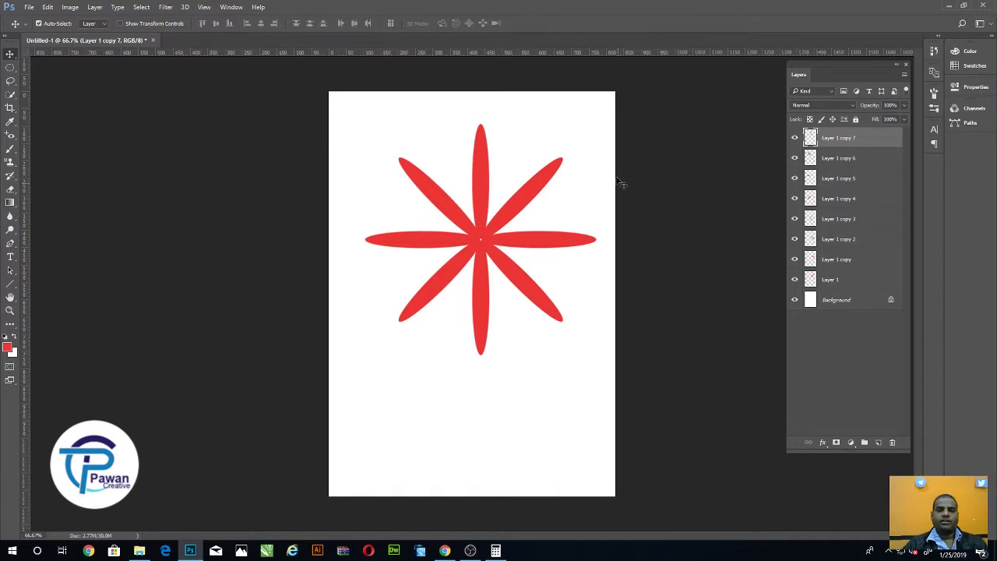
# Select all eight red petal layers and delete them, leaving only the Background.
pyautogui.click(607, 152)
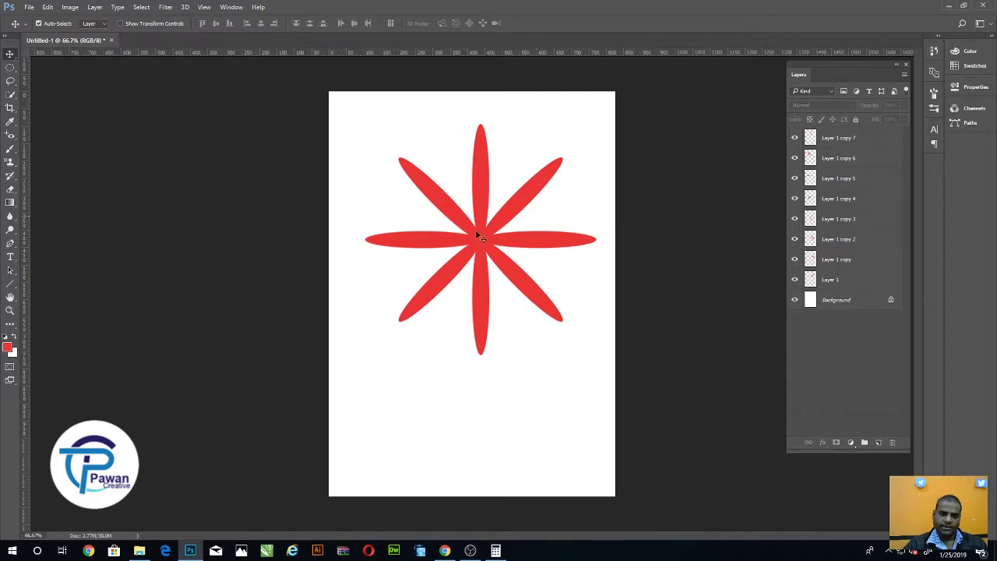
pyautogui.hotkey('ctrl', 'alt', 'a')
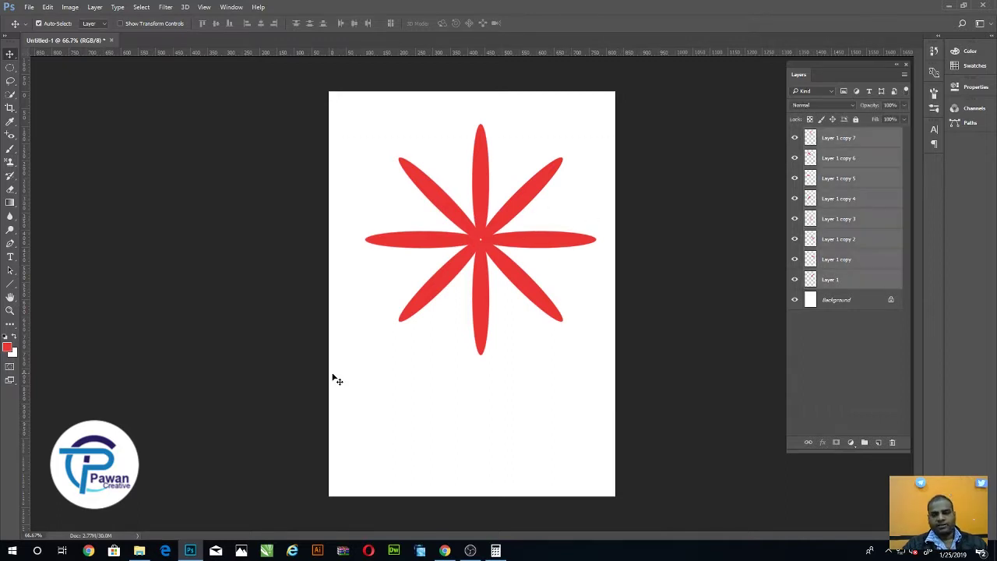
pyautogui.press('Delete')
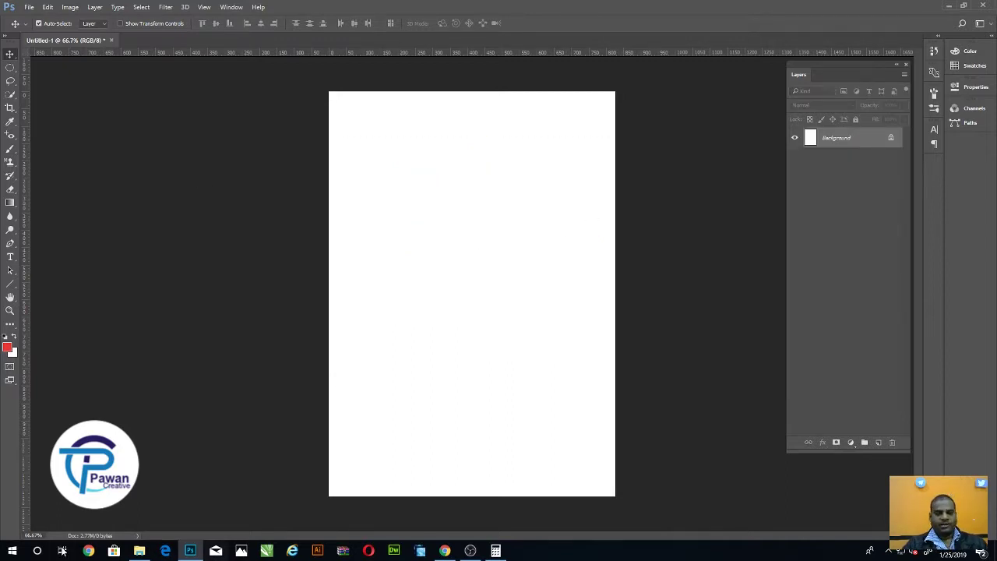
# Place the wall-clock reference photo, shrunk into the page's top-left corner.
pyautogui.click(139, 551)
pyautogui.moveTo(904, 242)
pyautogui.mouseDown()
pyautogui.moveTo(190, 546)
pyautogui.moveTo(416, 131)
pyautogui.mouseUp()
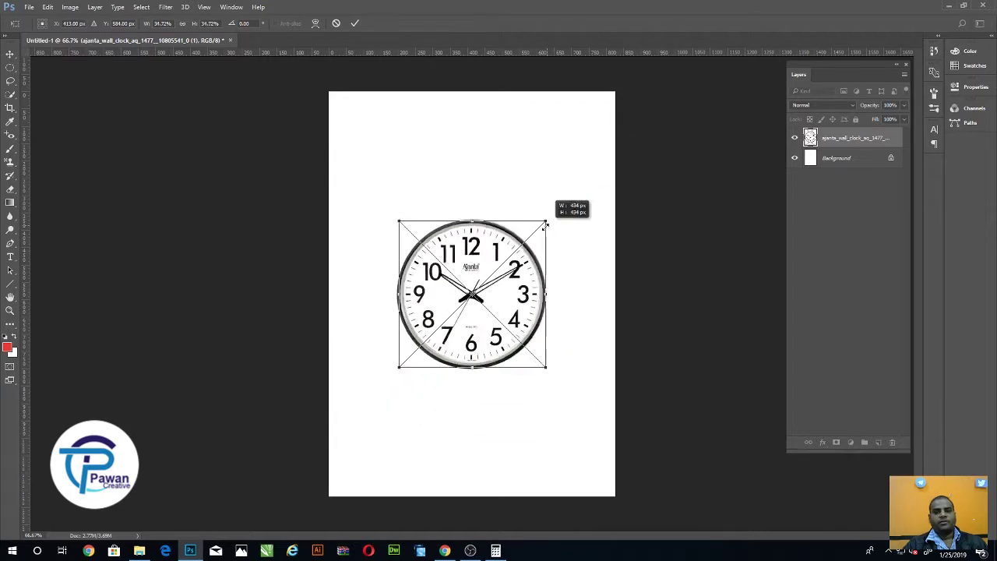
pyautogui.moveTo(612, 154); pyautogui.dragTo(534, 229)
pyautogui.moveTo(491, 288); pyautogui.dragTo(415, 146)
pyautogui.press('Return')
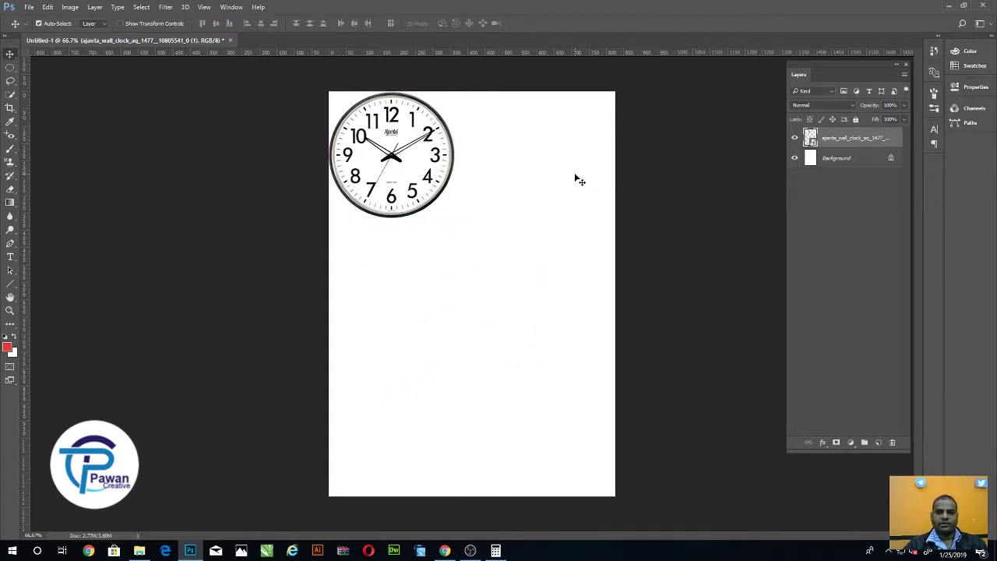
# Add a new empty layer above the clock photo.
pyautogui.click(574, 179)
pyautogui.click(879, 442)
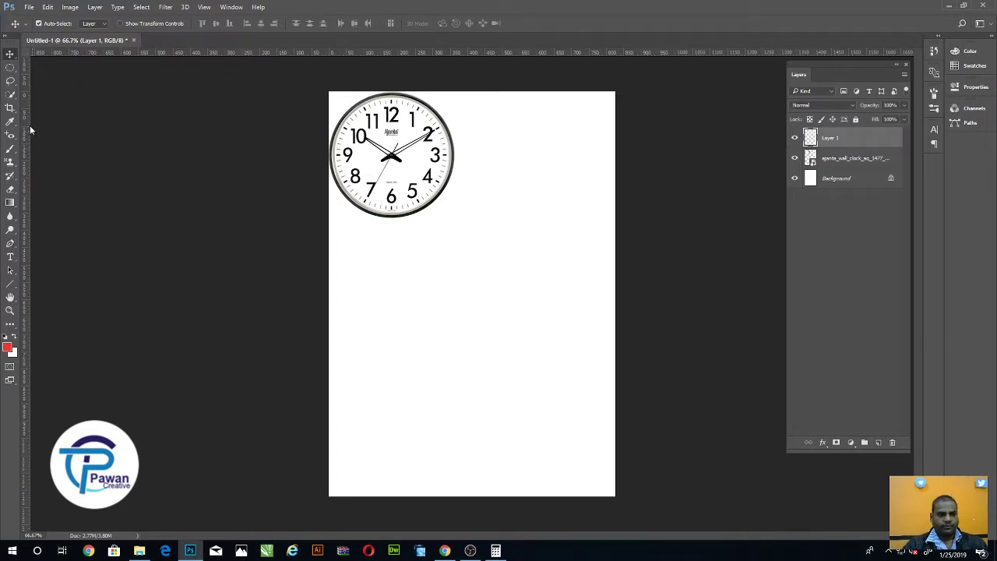
pyautogui.click(10, 68)
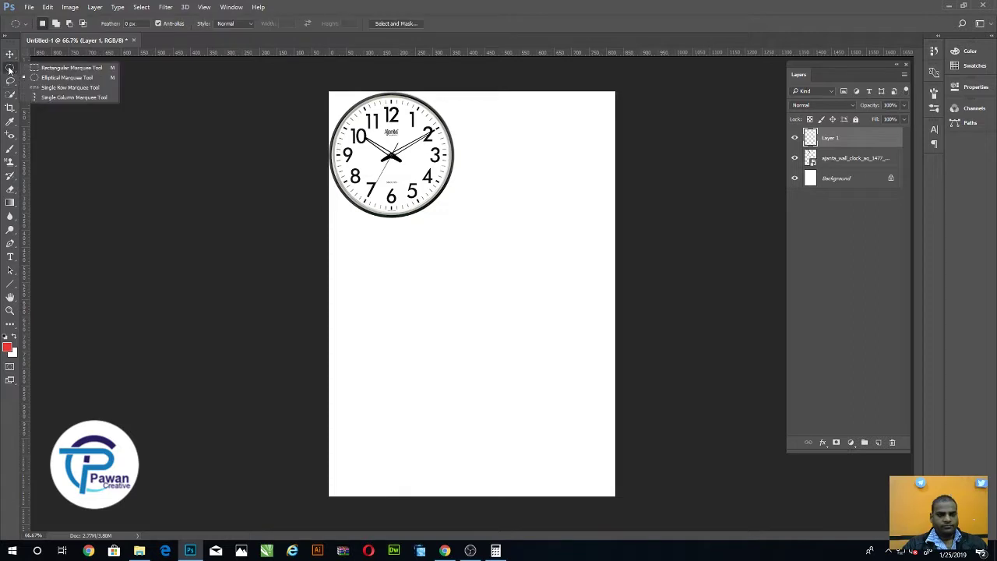
# Fill a small upright rectangle with black just below the clock photo on the new layer.
pyautogui.click(60, 68)
pyautogui.moveTo(480, 229); pyautogui.dragTo(483, 240)
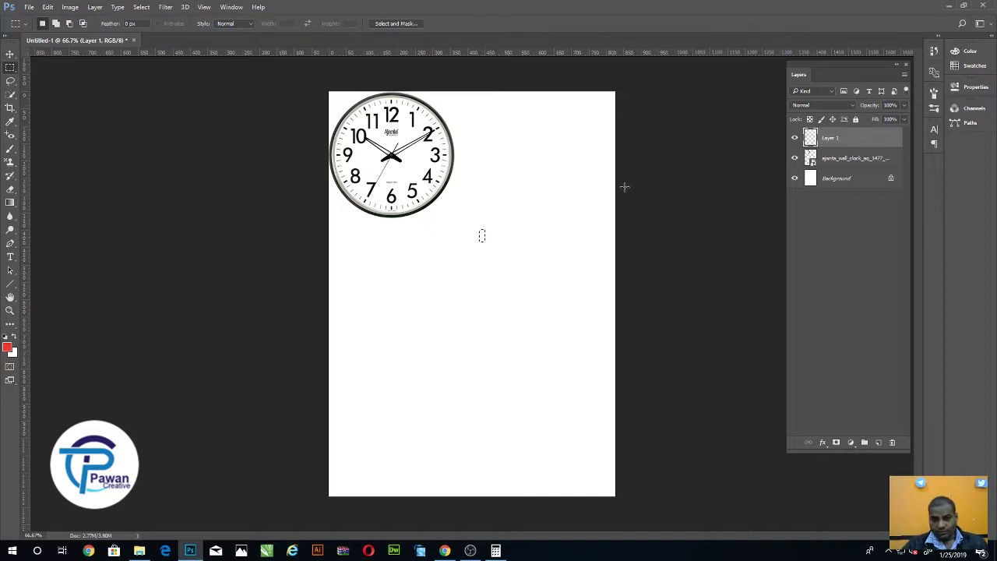
pyautogui.click(6, 337)
pyautogui.hotkey('alt', 'BackSpace')
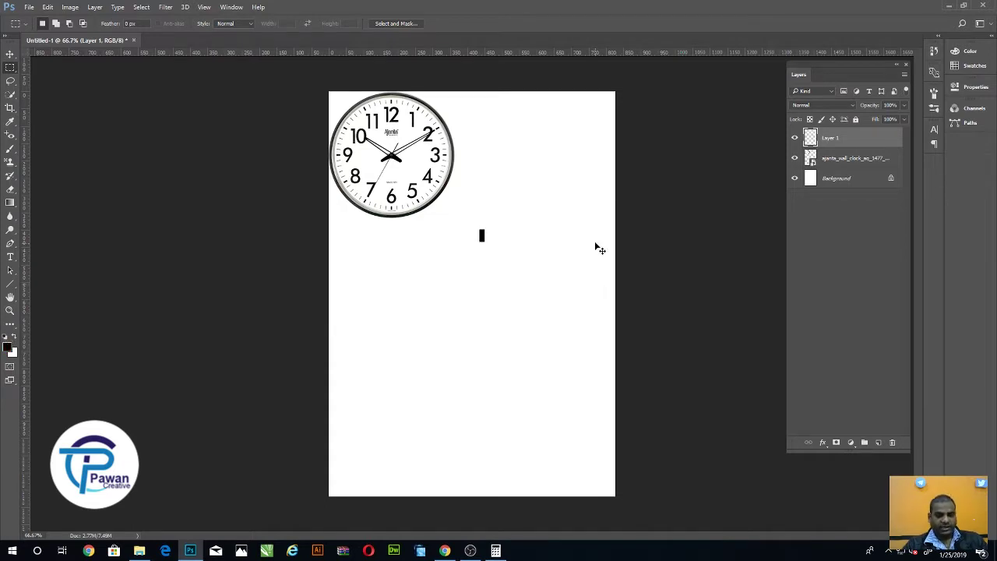
pyautogui.click(10, 54)
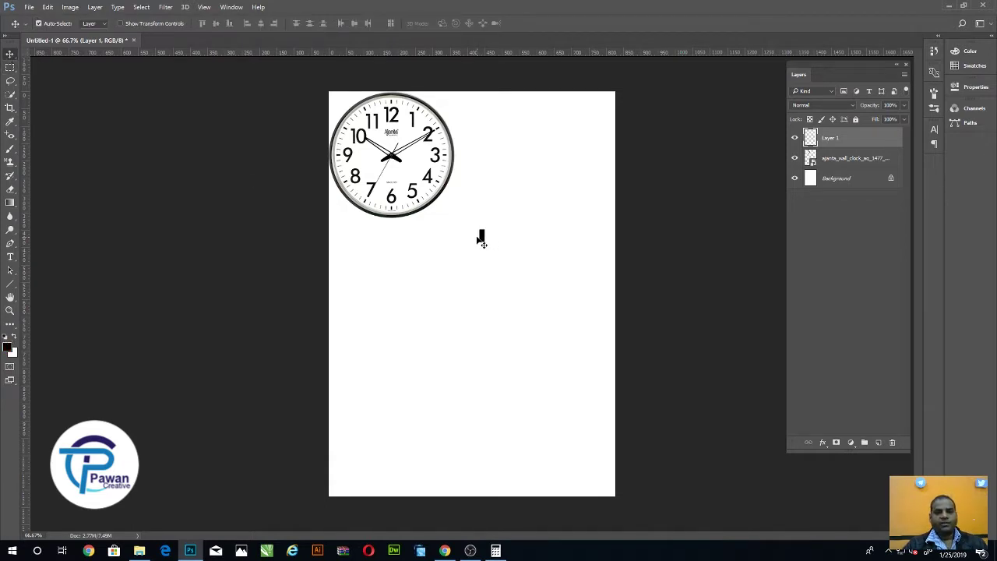
# Duplicate the black bar straight down and merge both bars into one layer.
pyautogui.moveTo(482, 238); pyautogui.dragTo(483, 403)
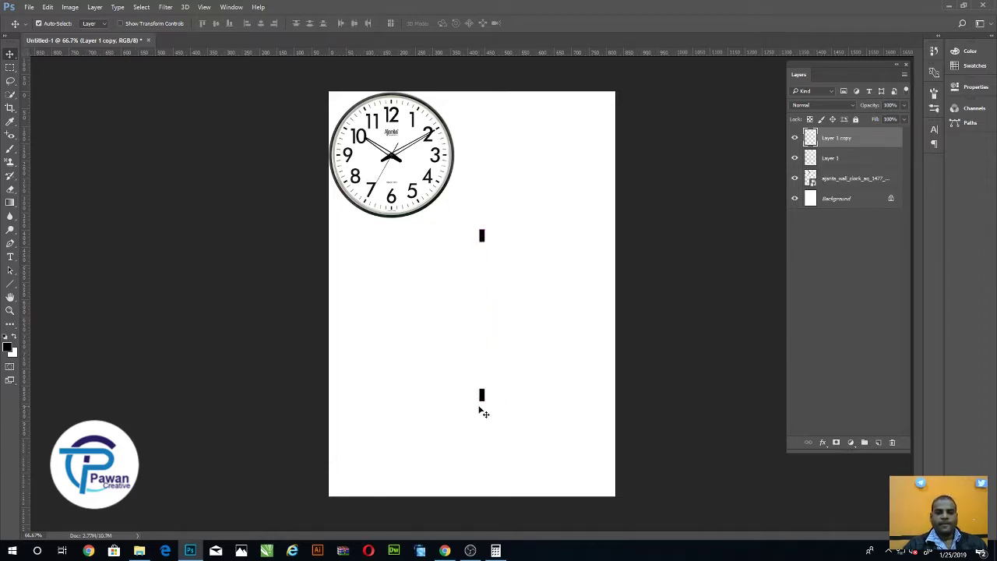
pyautogui.moveTo(485, 400); pyautogui.dragTo(484, 388)
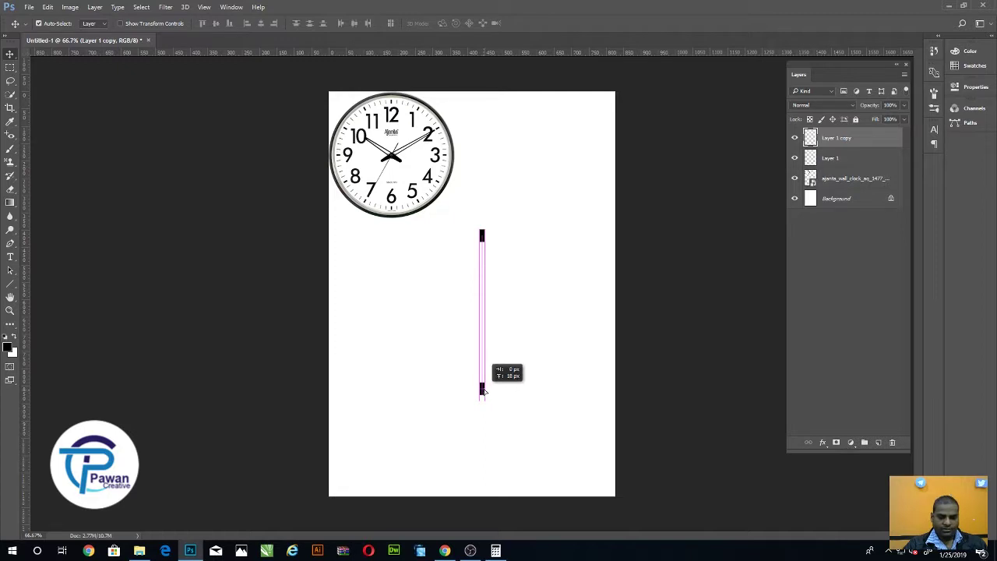
pyautogui.moveTo(461, 214); pyautogui.dragTo(510, 429)
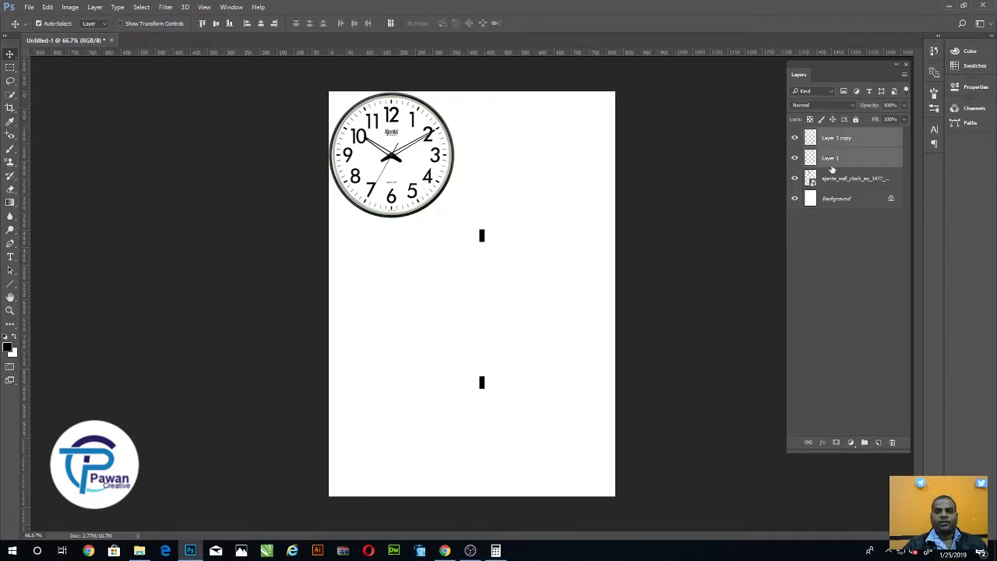
pyautogui.hotkey('ctrl', 'e')
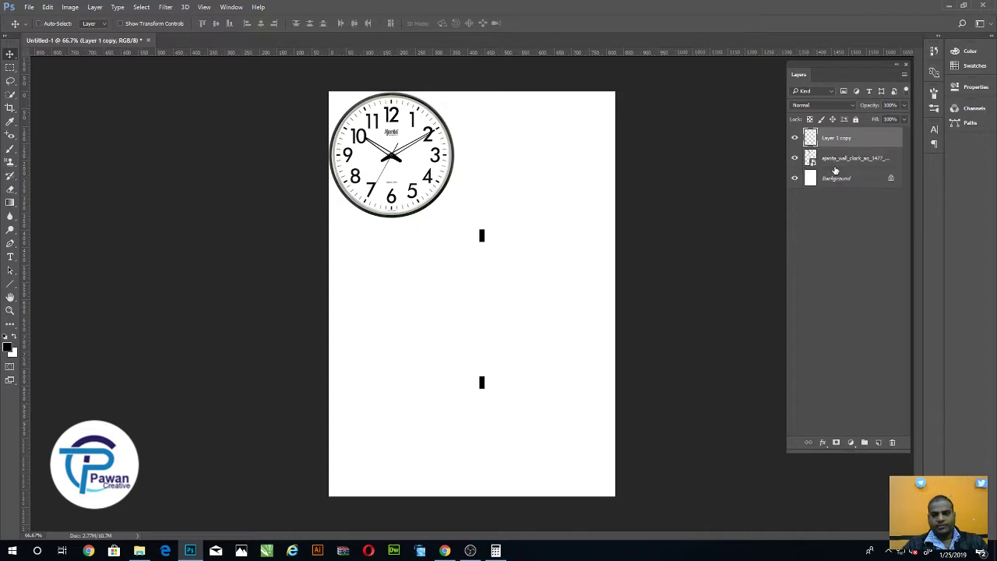
# Rotate the merged bars 30° and repeat the transform to complete twelve ticks.
pyautogui.hotkey('ctrl', 't')
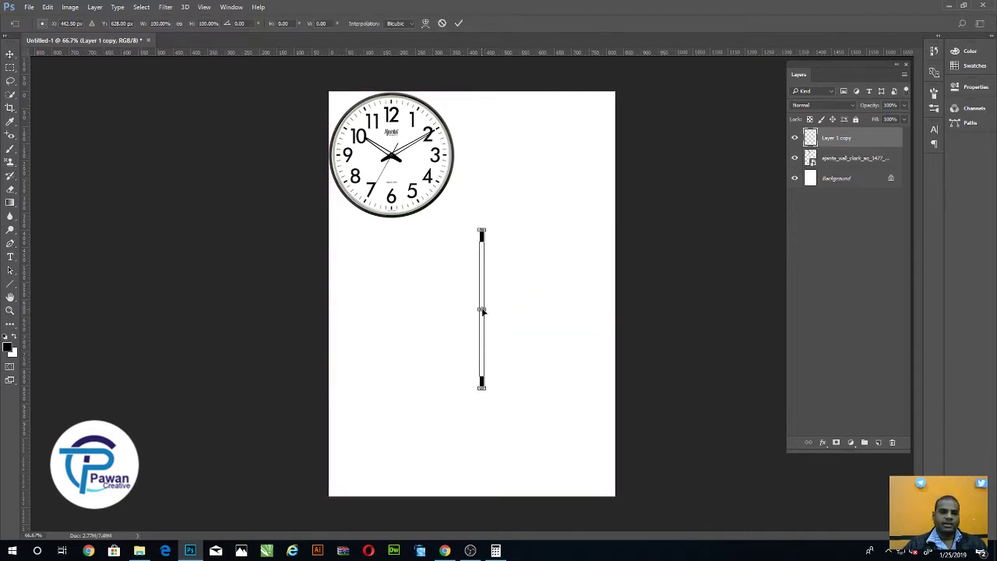
pyautogui.click(240, 24)
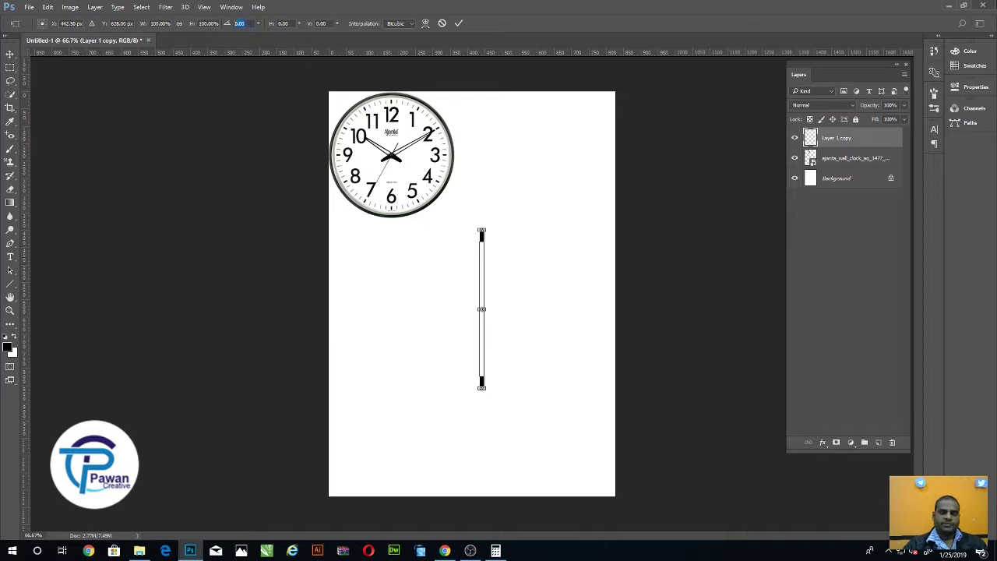
pyautogui.write('30')
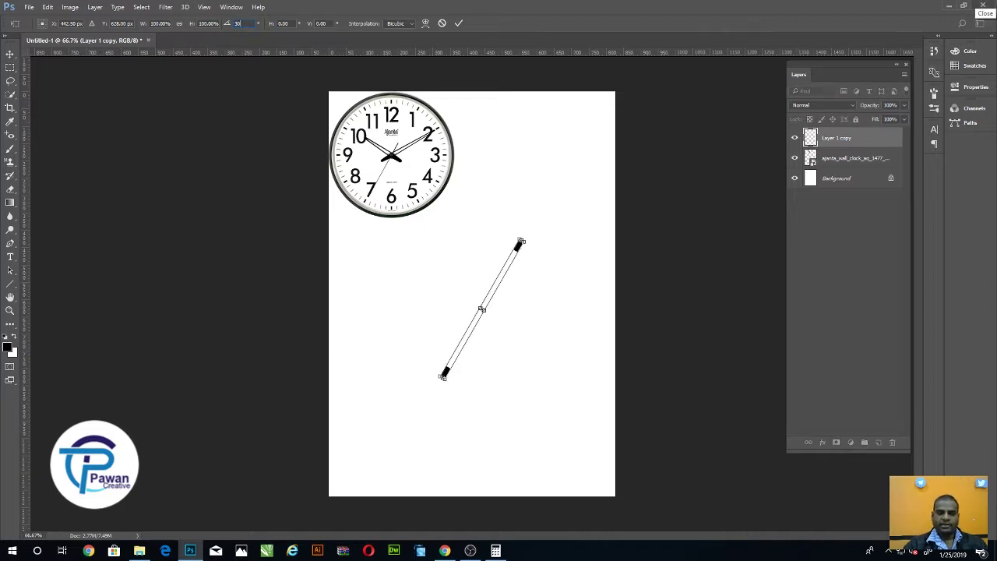
pyautogui.press('Return')
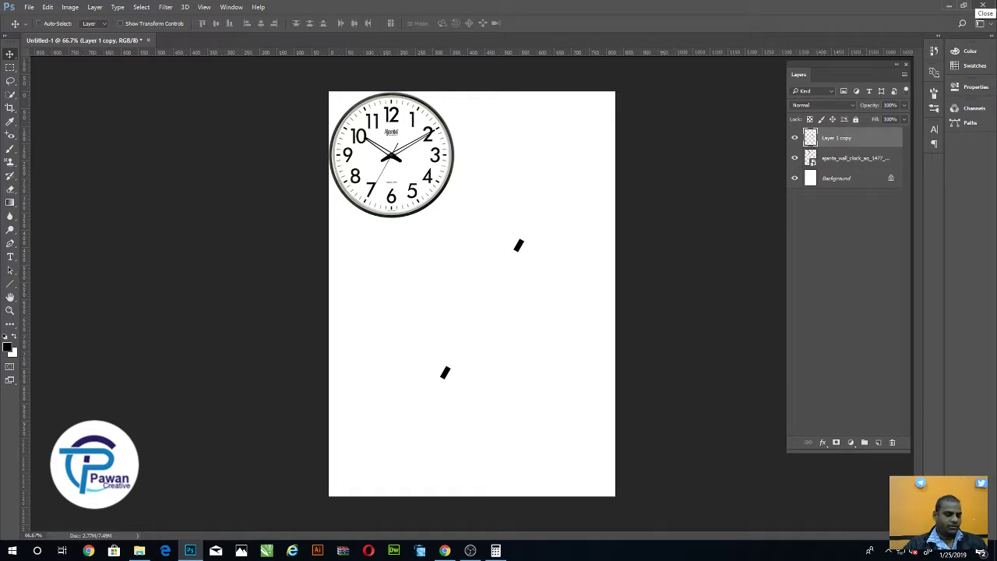
pyautogui.hotkey('ctrl', 'alt', 'shift', 't')
pyautogui.hotkey('ctrl', 'alt', 'shift', 't')
pyautogui.hotkey('ctrl', 'alt', 'shift', 't')
pyautogui.hotkey('ctrl', 'alt', 'shift', 't')
pyautogui.hotkey('ctrl', 'alt', 'shift', 't')
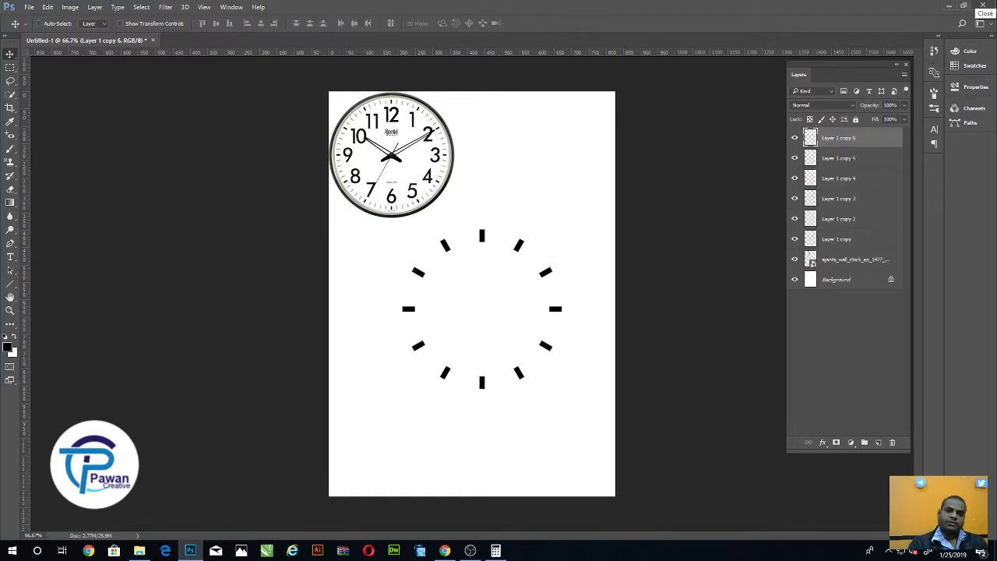
# Merge all the tick-mark layers into a single layer with Ctrl+E.
pyautogui.click(585, 279)
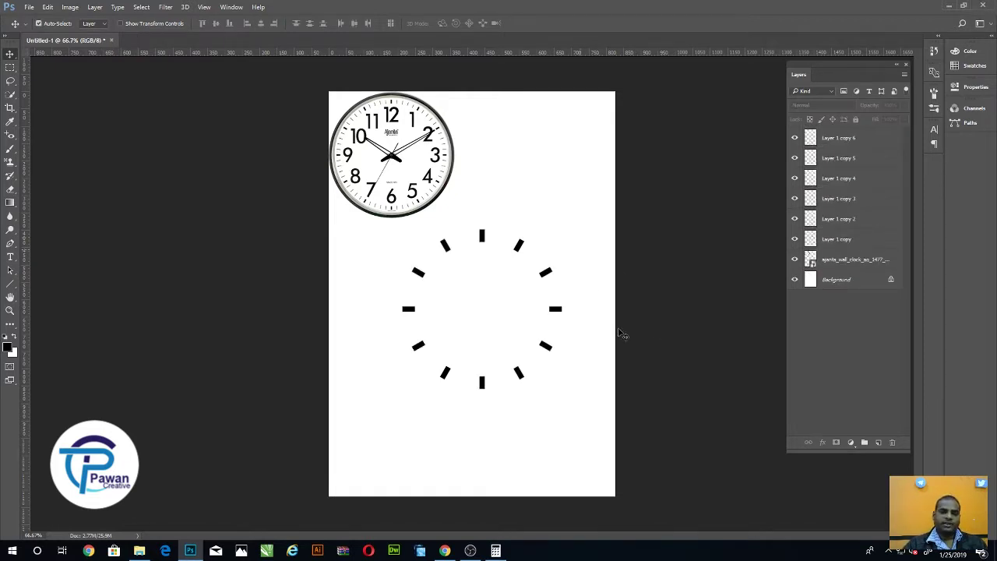
pyautogui.moveTo(400, 234); pyautogui.dragTo(659, 452)
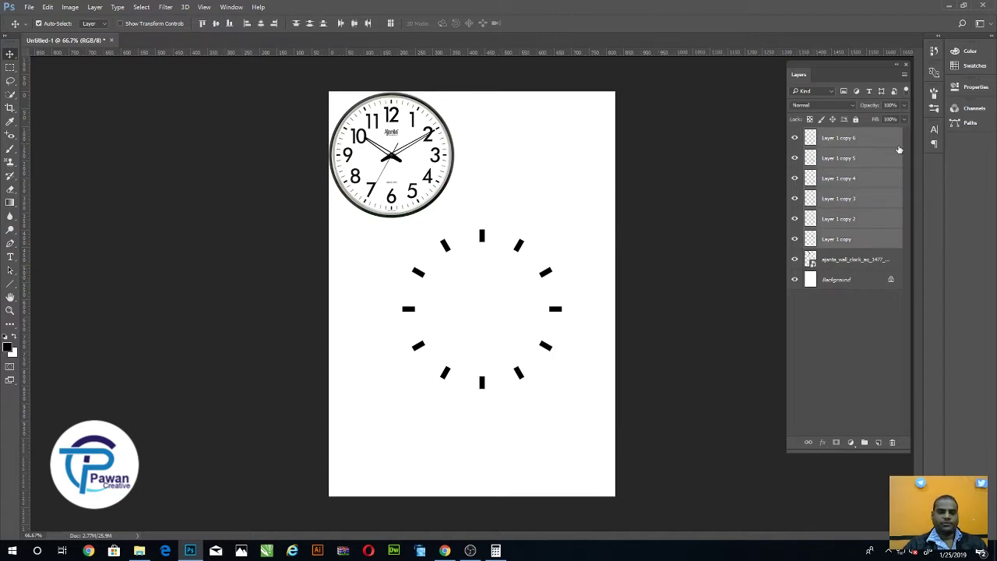
pyautogui.hotkey('ctrl', 'e')
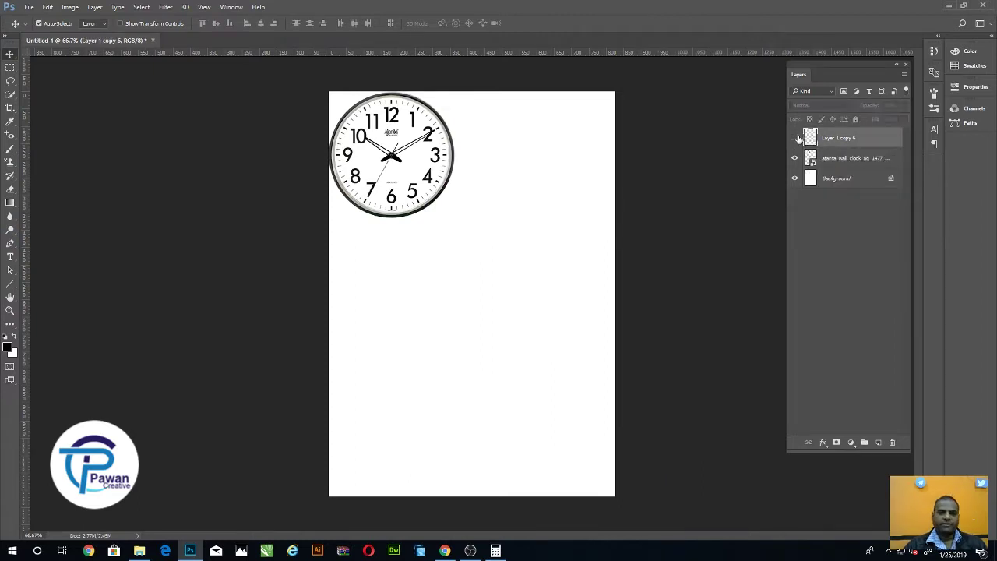
# Shift the merged tick ring slightly lower and left, then toggle its visibility off and on.
pyautogui.moveTo(484, 244); pyautogui.dragTo(485, 264)
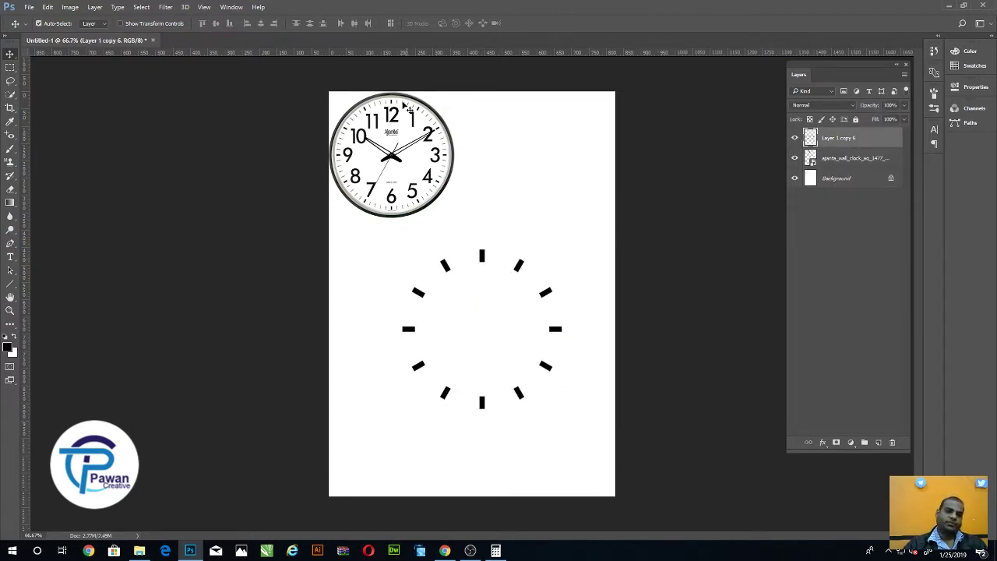
pyautogui.click(545, 193)
pyautogui.click(483, 260)
pyautogui.moveTo(483, 260); pyautogui.dragTo(473, 261)
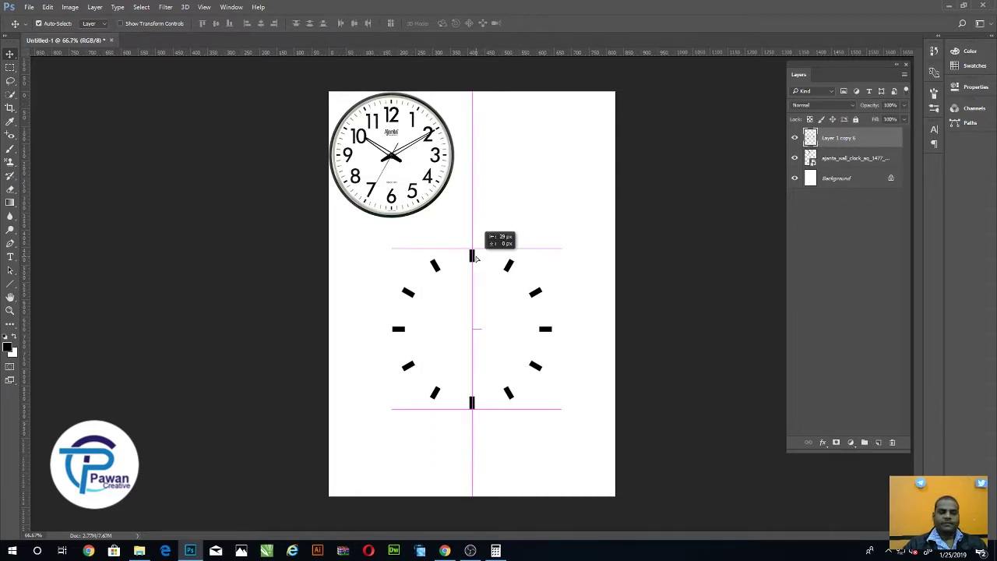
pyautogui.click(508, 212)
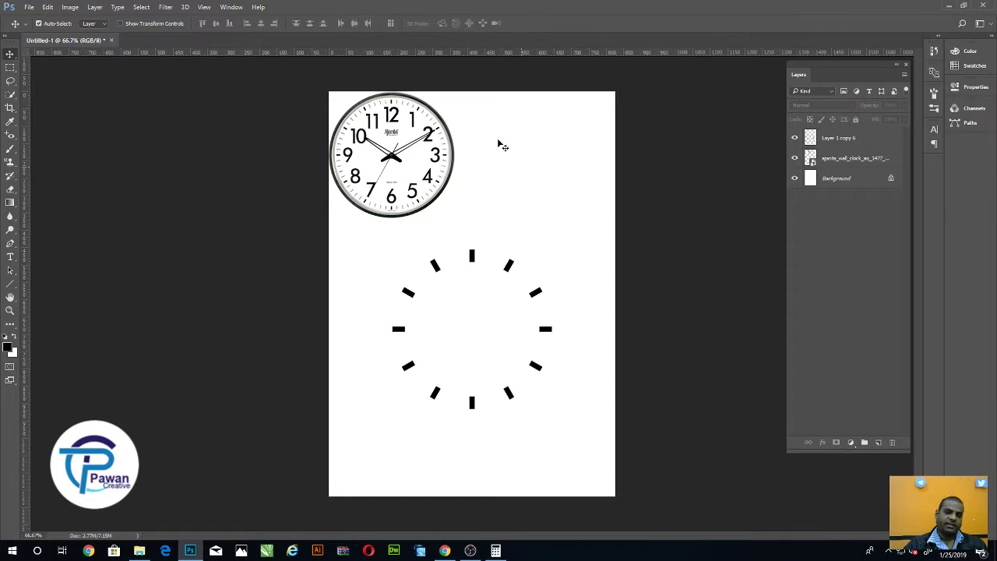
pyautogui.click(794, 137)
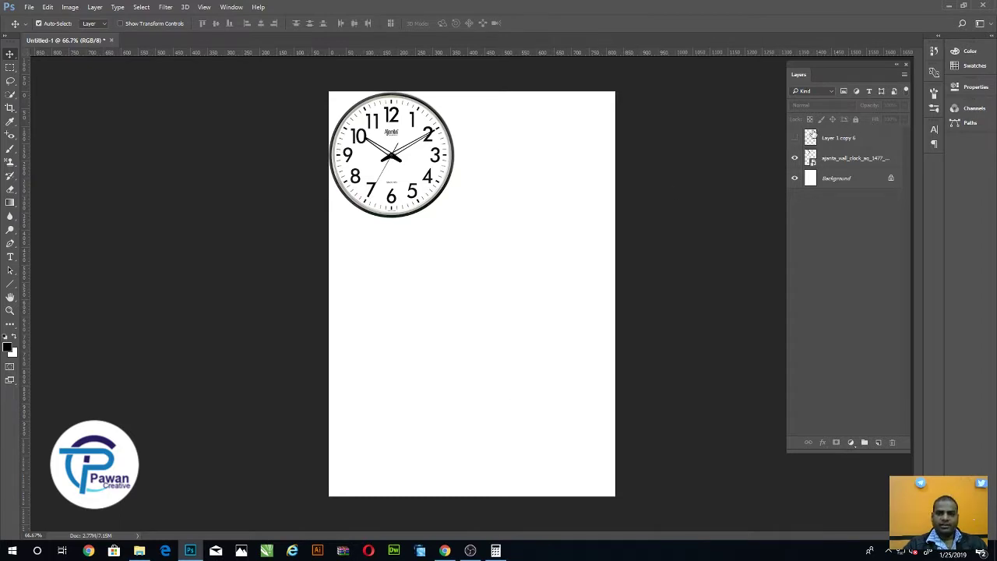
pyautogui.click(794, 138)
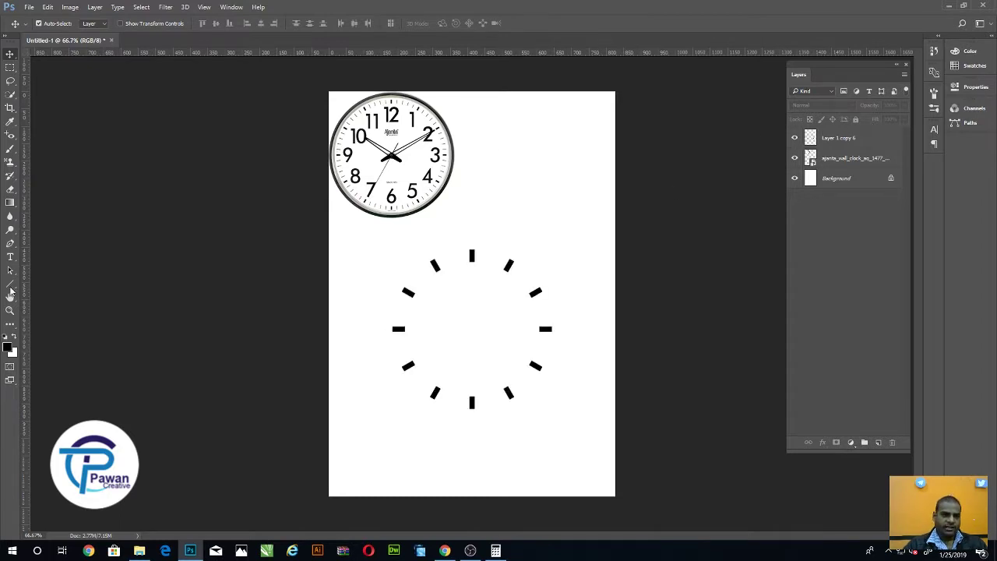
pyautogui.click(11, 285)
# Draw a thin vertical line path over the top (12 o'clock) tick.
pyautogui.scroll(3, 467, 274)
pyautogui.scroll(2, 468, 274)
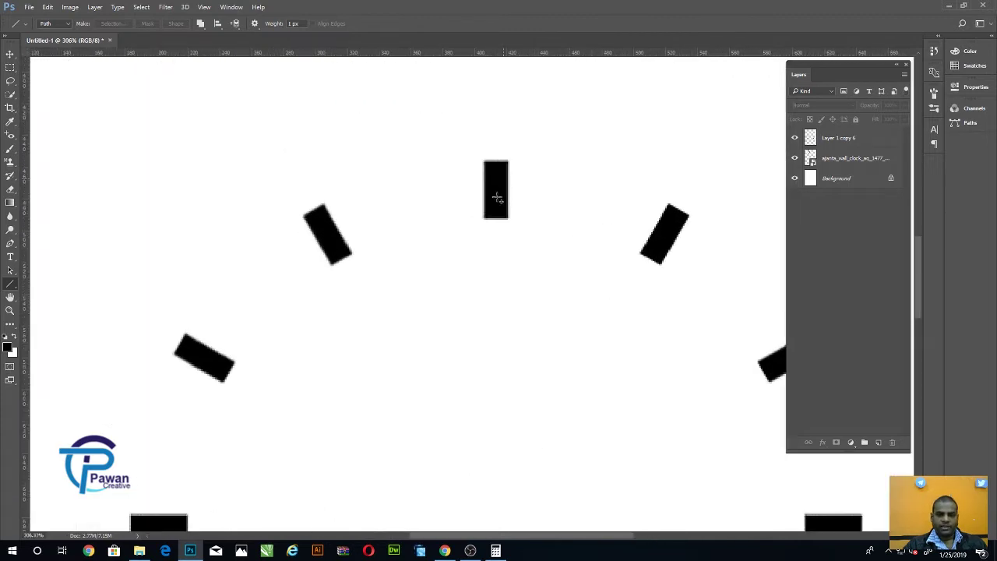
pyautogui.moveTo(495, 164); pyautogui.dragTo(497, 223)
pyautogui.scroll(-2, 523, 238)
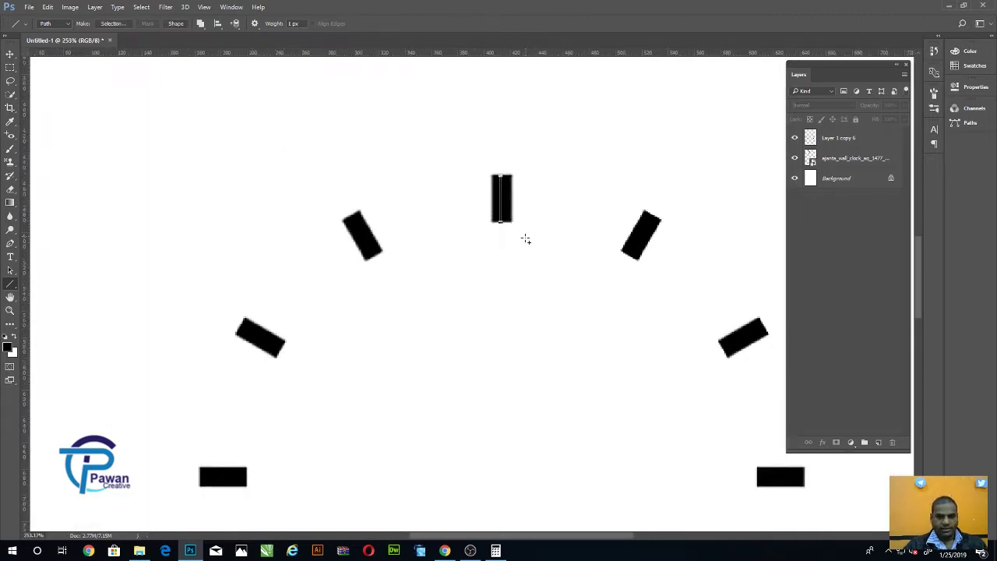
pyautogui.scroll(-3, 521, 241)
pyautogui.scroll(-1, 521, 238)
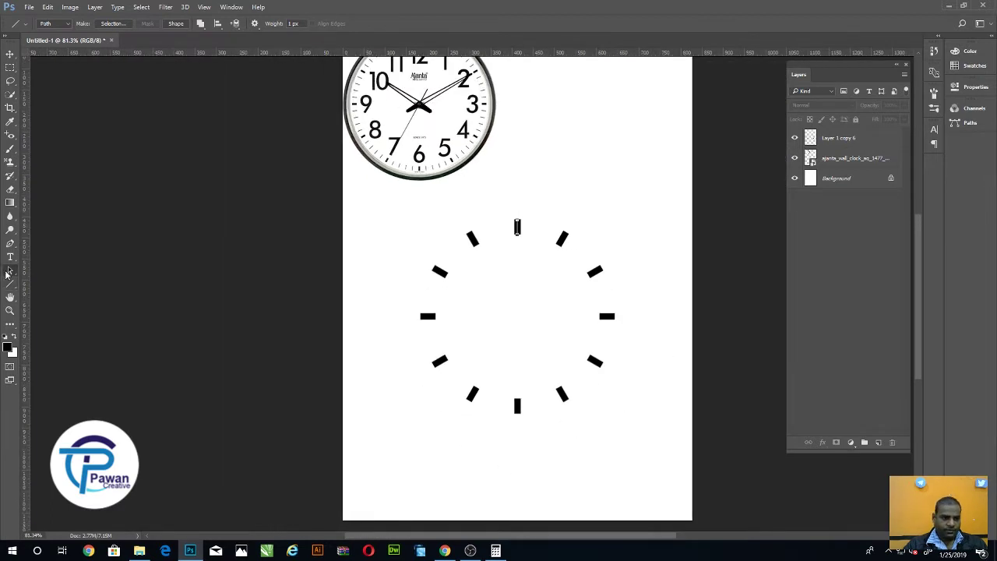
# Copy the line path to the bottom tick, hide the hour-tick layer, and select both paths.
pyautogui.click(10, 269)
pyautogui.click(39, 274)
pyautogui.moveTo(517, 236); pyautogui.dragTo(518, 414)
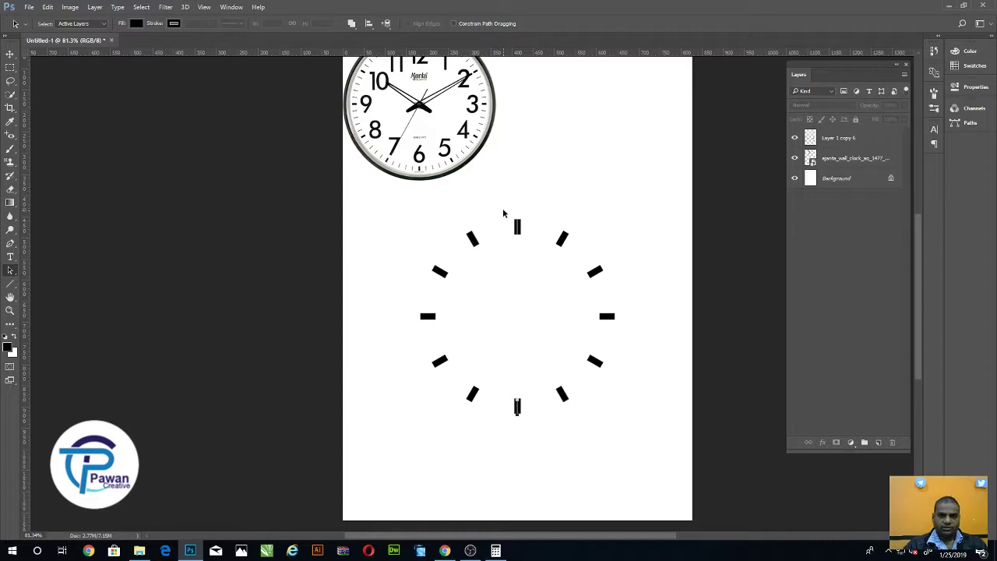
pyautogui.click(794, 138)
pyautogui.moveTo(482, 190); pyautogui.dragTo(569, 491)
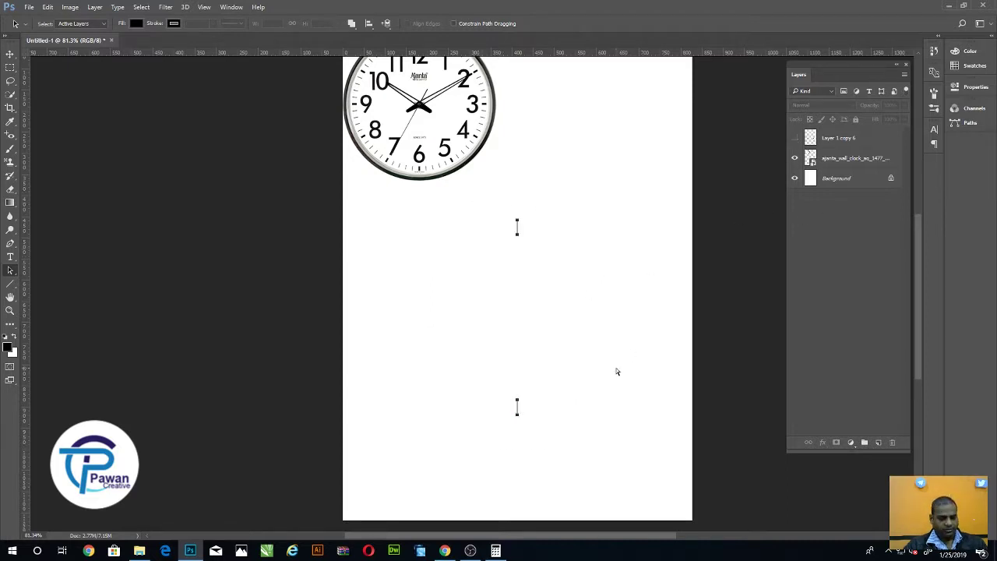
# Rotate copies of the two tick paths by 6° repeatedly until 60 minute ticks close the circle.
pyautogui.hotkey('ctrl', 't')
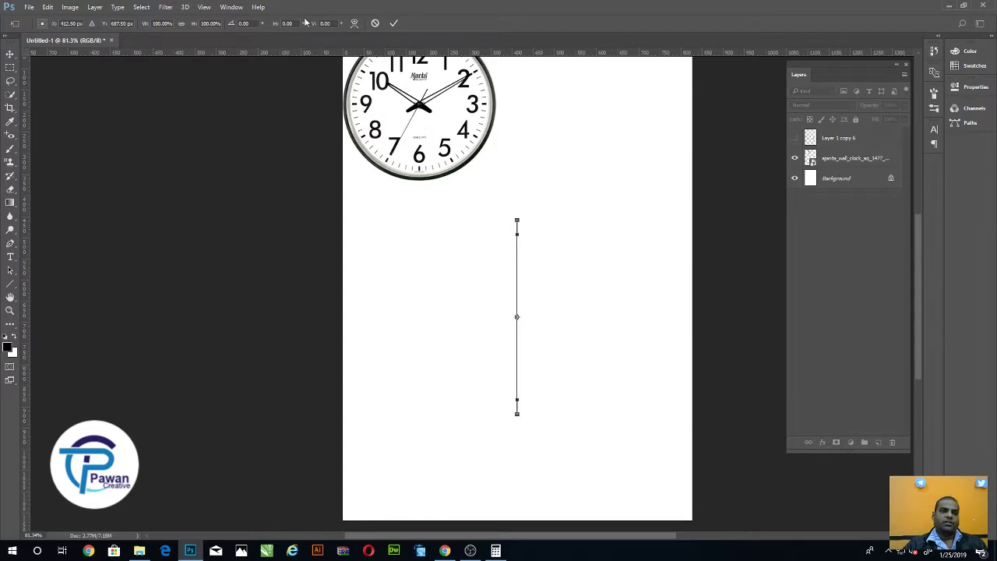
pyautogui.click(255, 24)
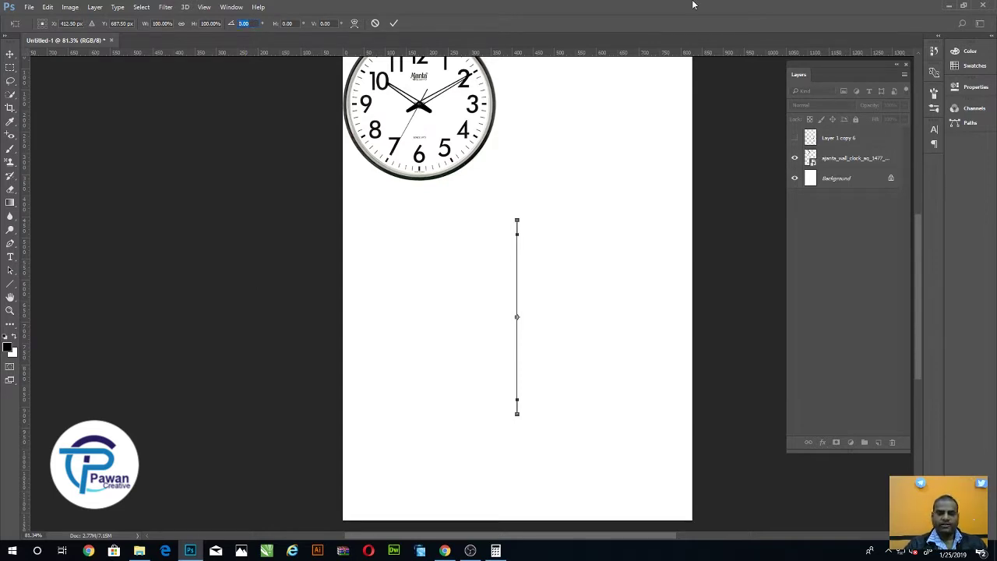
pyautogui.write('6')
pyautogui.press('Return')
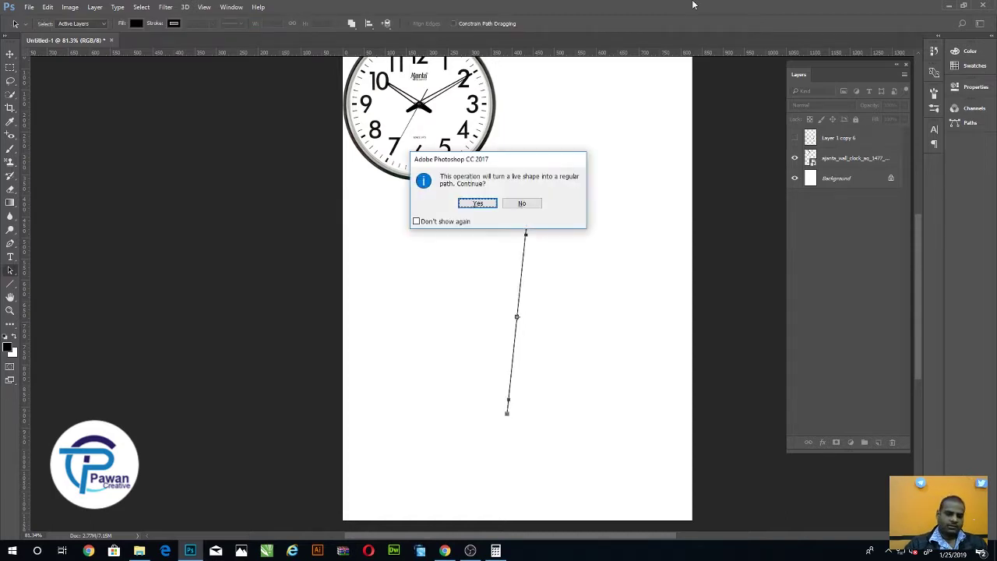
pyautogui.press('Return')
pyautogui.hotkey('ctrl', 'alt', 'shift', 't')
pyautogui.hotkey('ctrl', 'alt', 'shift', 't')
pyautogui.hotkey('ctrl', 'alt', 'shift', 't')
pyautogui.hotkey('ctrl', 'alt', 'shift', 't')
pyautogui.hotkey('ctrl', 'alt', 'shift', 't')
pyautogui.hotkey('ctrl', 'alt', 'shift', 't')
pyautogui.hotkey('ctrl', 'alt', 'shift', 't')
pyautogui.hotkey('ctrl', 'alt', 'shift', 't')
pyautogui.hotkey('ctrl', 'alt', 'shift', 't')
pyautogui.hotkey('ctrl', 'alt', 'shift', 't')
pyautogui.hotkey('ctrl', 'alt', 'shift', 't')
pyautogui.hotkey('ctrl', 'alt', 'shift', 't')
pyautogui.hotkey('ctrl', 'alt', 'shift', 't')
pyautogui.hotkey('ctrl', 'alt', 'shift', 't')
pyautogui.hotkey('ctrl', 'alt', 'shift', 't')
pyautogui.hotkey('ctrl', 'alt', 'shift', 't')
pyautogui.hotkey('ctrl', 'alt', 'shift', 't')
pyautogui.hotkey('ctrl', 'alt', 'shift', 't')
pyautogui.hotkey('ctrl', 'alt', 'shift', 't')
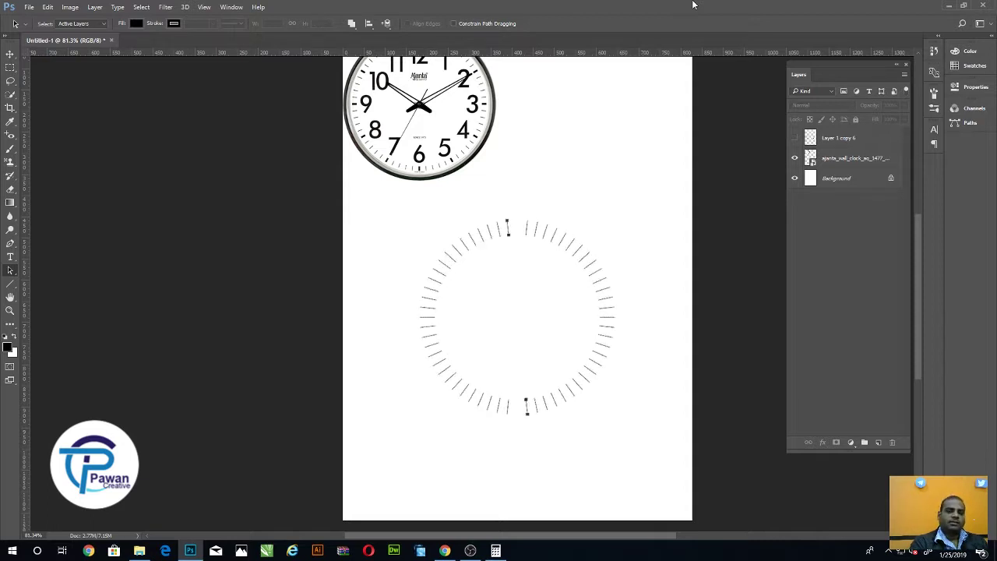
pyautogui.hotkey('ctrl', 'alt', 'shift', 't')
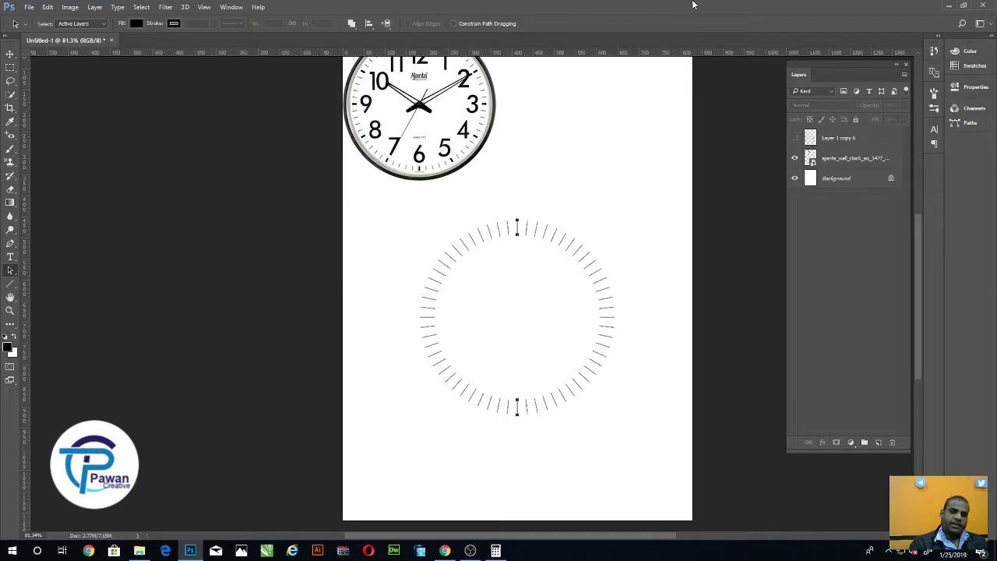
# Add a new empty layer above Layer 1 copy 6 and select all minute-tick paths.
pyautogui.click(857, 140)
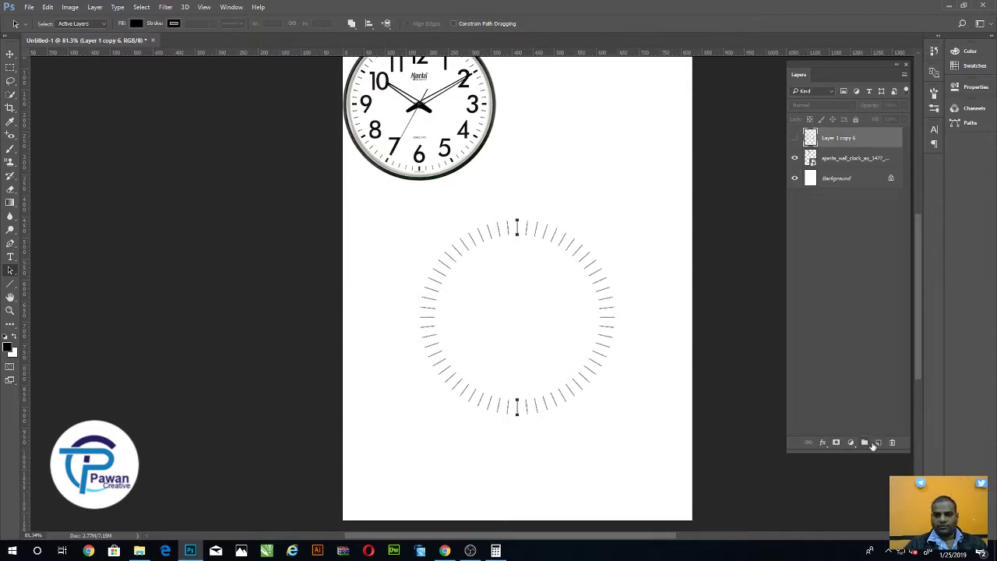
pyautogui.click(878, 443)
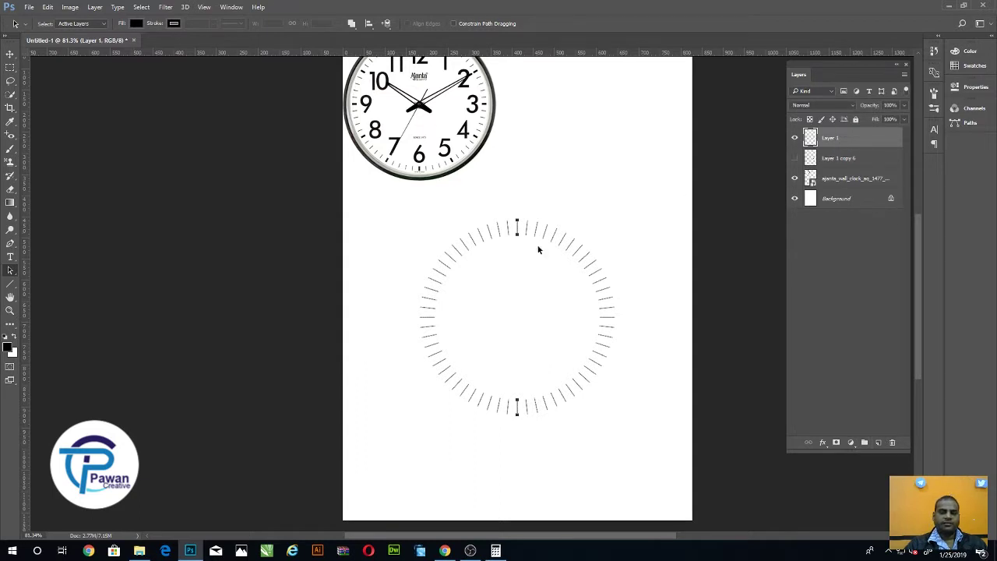
pyautogui.moveTo(375, 220); pyautogui.dragTo(677, 478)
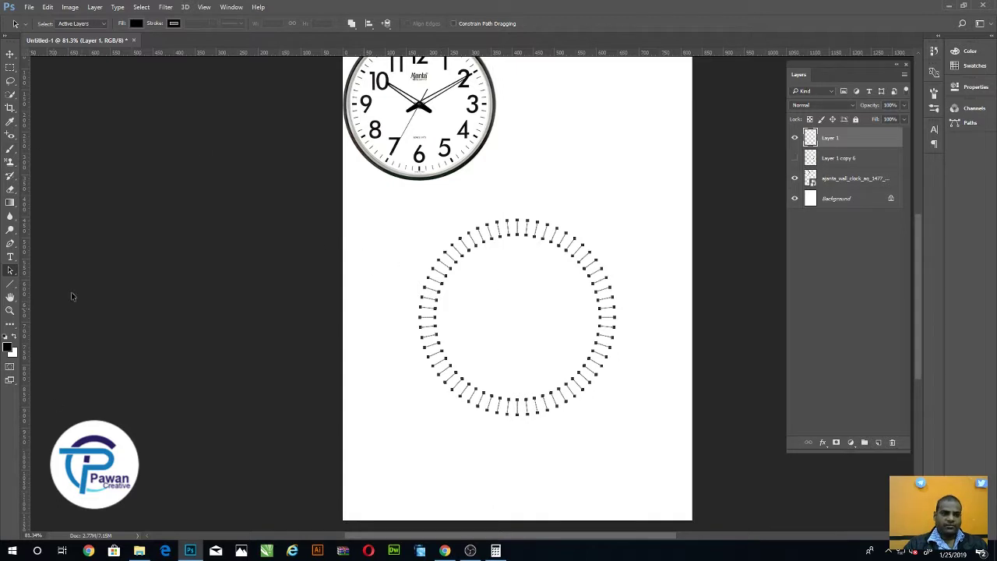
# Set the Brush tool's size in the brush preset picker for stroking the paths.
pyautogui.click(7, 150)
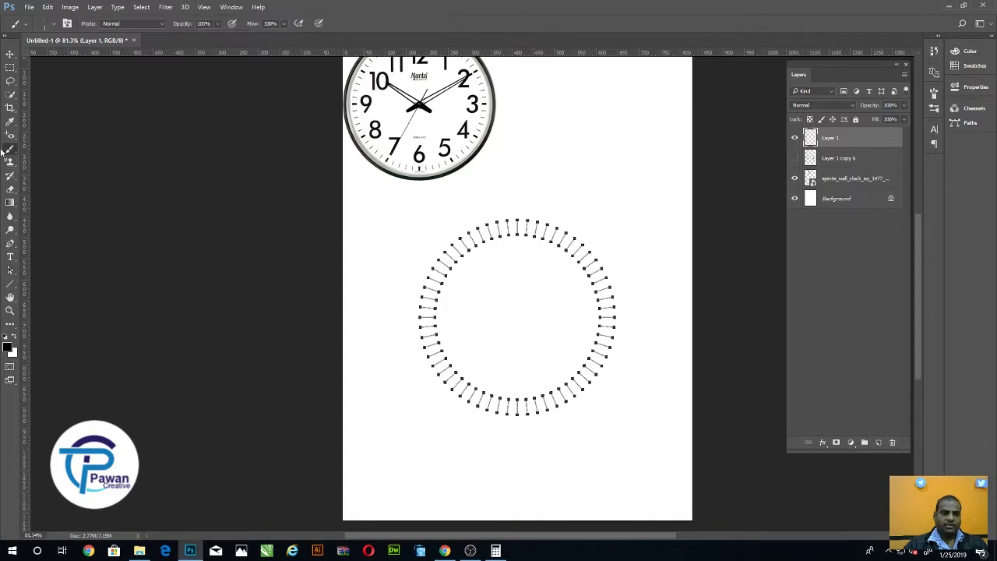
pyautogui.click(33, 25)
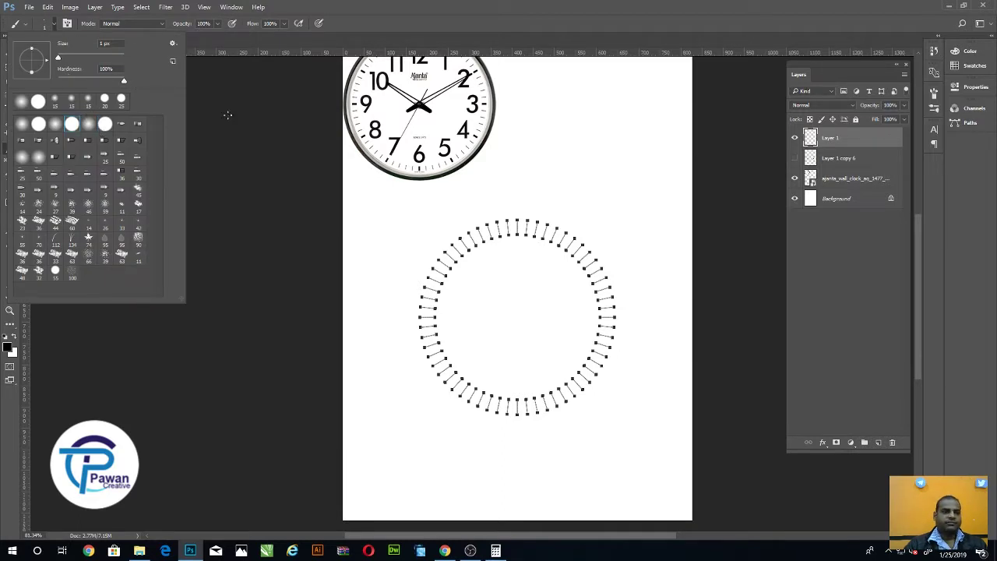
pyautogui.click(396, 13)
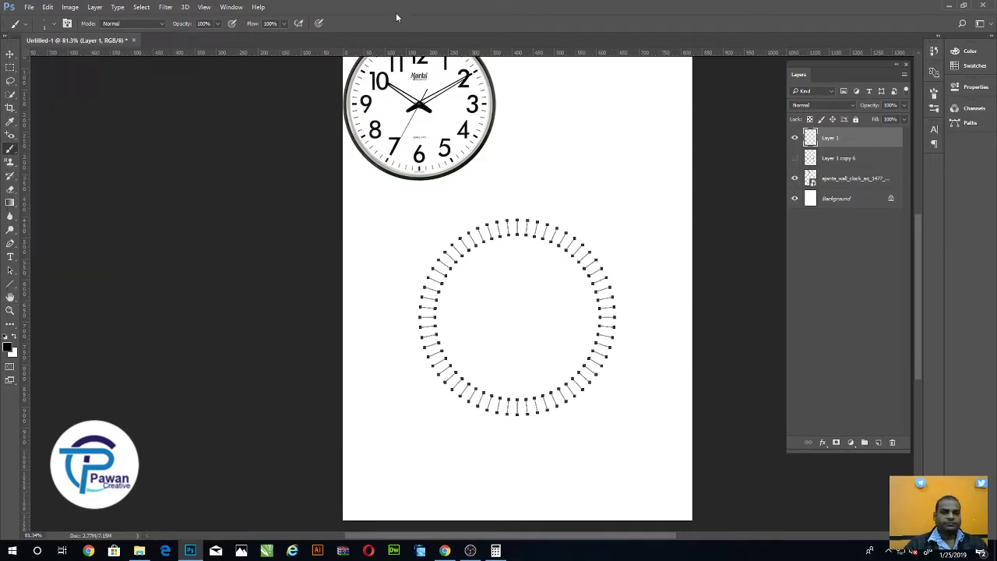
pyautogui.click(11, 270)
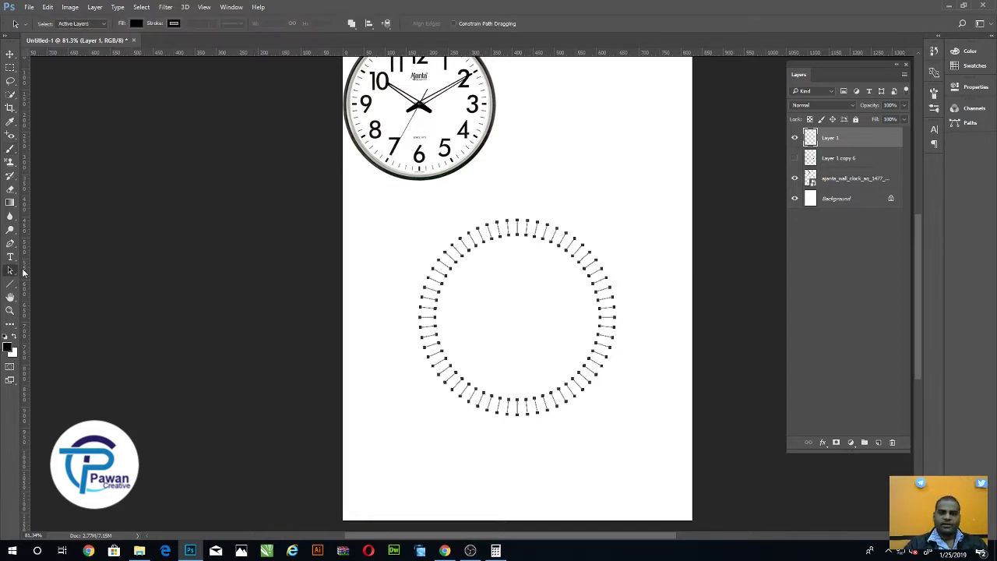
# Stroke the selected minute-tick paths with the brush and hide the path outlines.
pyautogui.rightClick(540, 252)
pyautogui.click(596, 341)
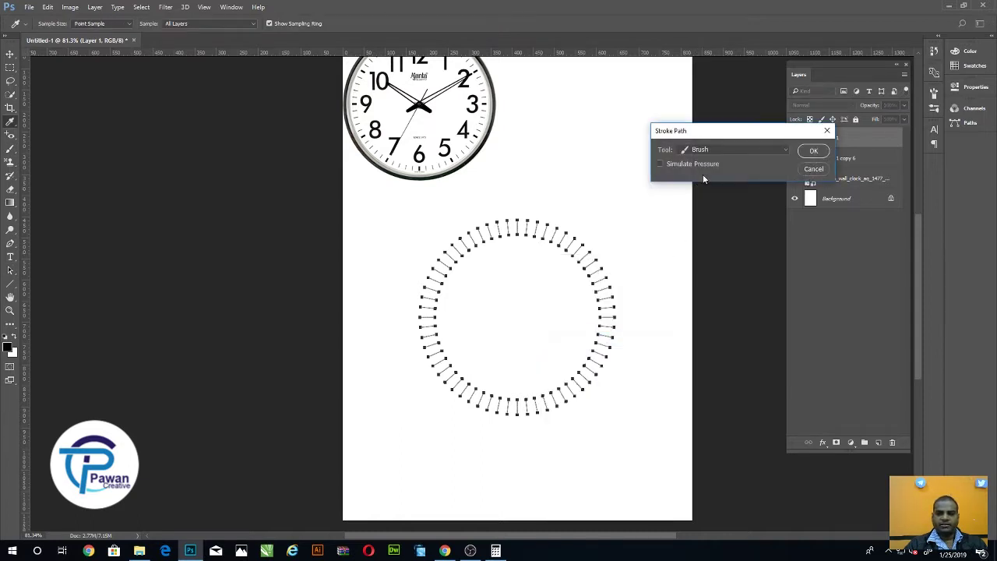
pyautogui.click(810, 151)
pyautogui.press('Return')
pyautogui.scroll(-1, 490, 297)
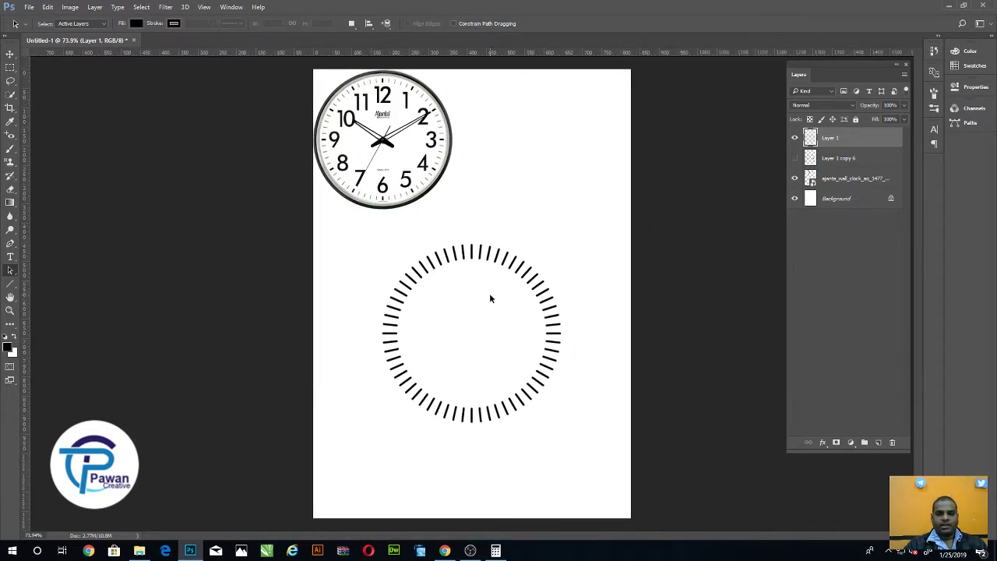
pyautogui.moveTo(489, 293); pyautogui.dragTo(492, 293)
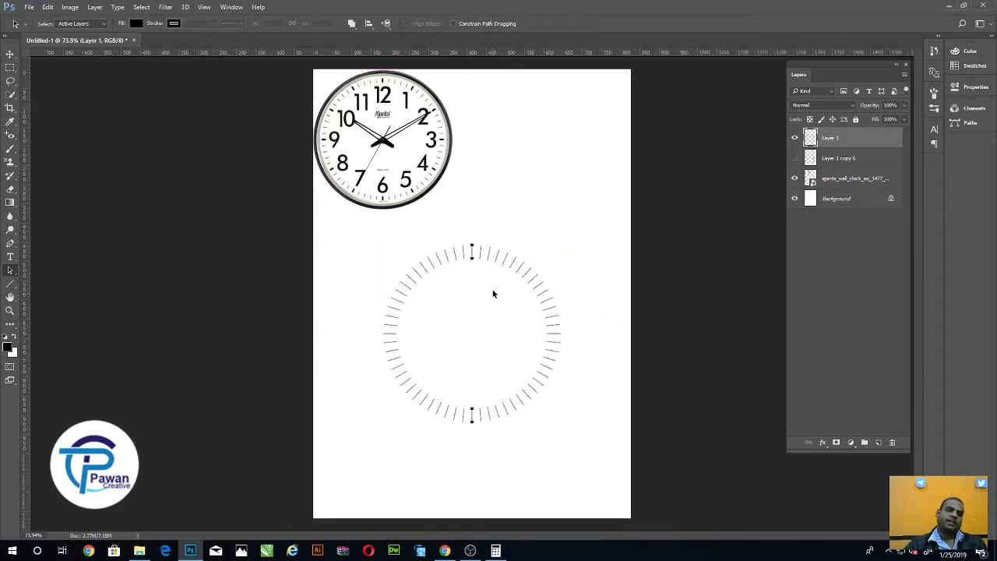
# Reselect all minute-tick paths, stroke them with the brush again, and show the hour-tick layer.
pyautogui.click(10, 148)
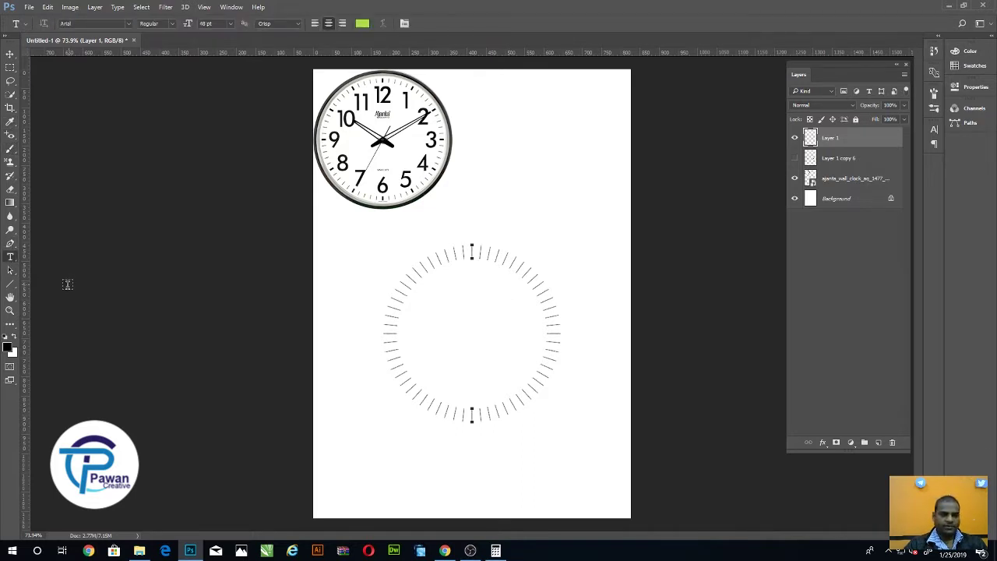
pyautogui.click(11, 269)
pyautogui.moveTo(337, 221); pyautogui.dragTo(700, 478)
pyautogui.rightClick(485, 285)
pyautogui.click(537, 110)
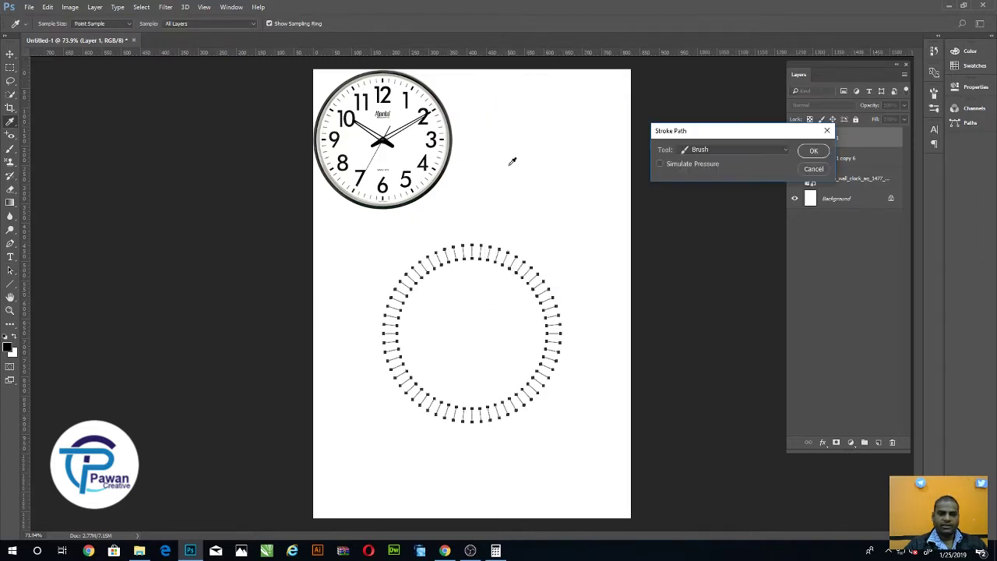
pyautogui.click(814, 151)
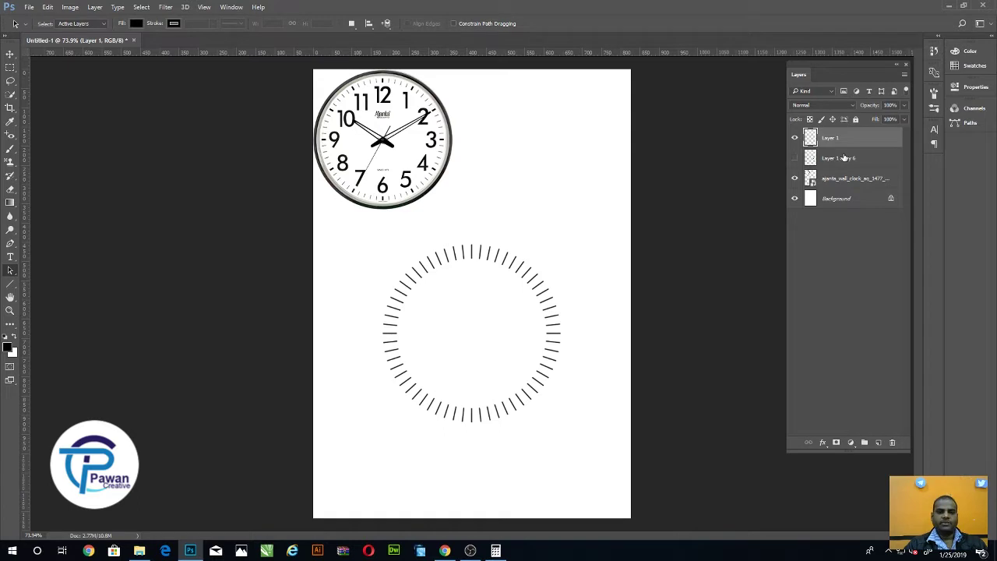
pyautogui.click(795, 158)
# Select Layer 1 and Layer 1 copy 6 together and drag the combined tick ring lower.
pyautogui.moveTo(592, 216); pyautogui.dragTo(257, 506)
pyautogui.click(10, 54)
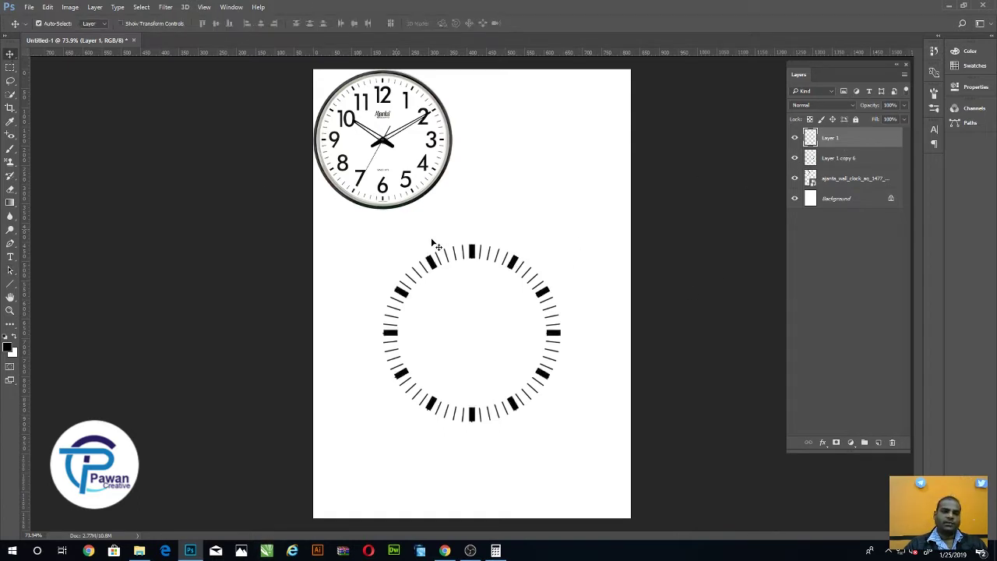
pyautogui.moveTo(554, 223); pyautogui.dragTo(257, 515)
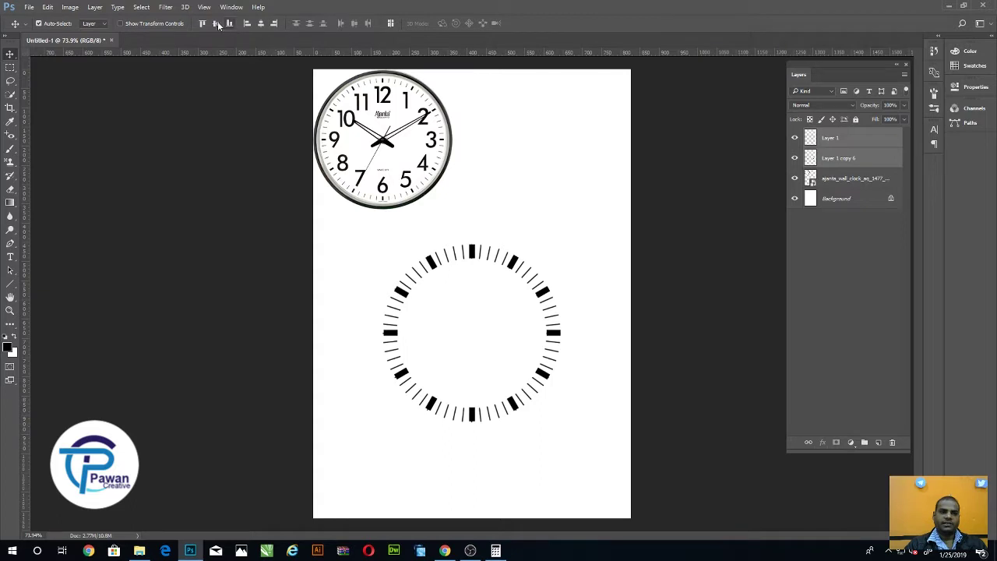
pyautogui.click(500, 294)
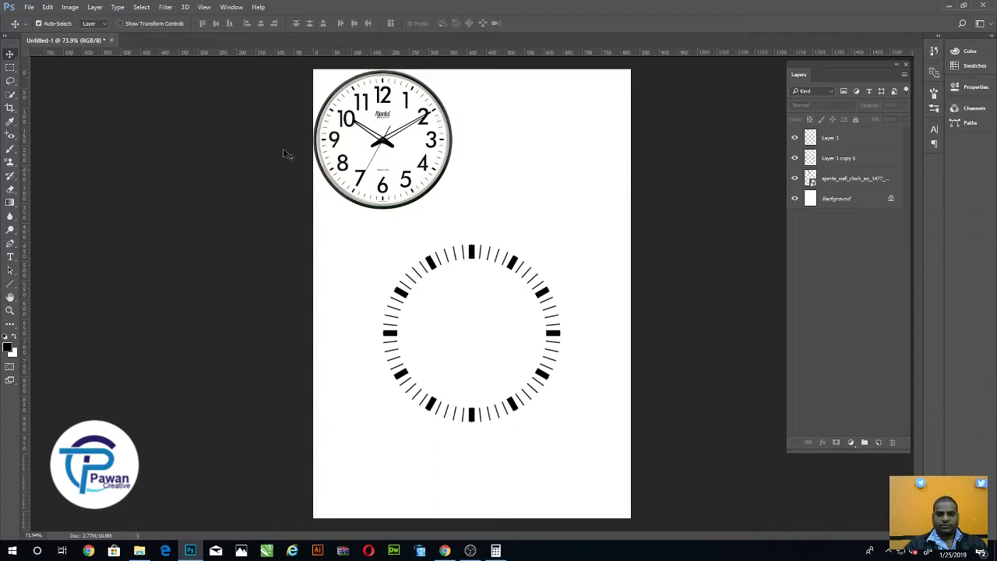
pyautogui.moveTo(614, 240); pyautogui.dragTo(416, 418)
pyautogui.moveTo(488, 408)
pyautogui.mouseDown()
pyautogui.moveTo(484, 447)
pyautogui.moveTo(470, 444)
pyautogui.mouseUp()
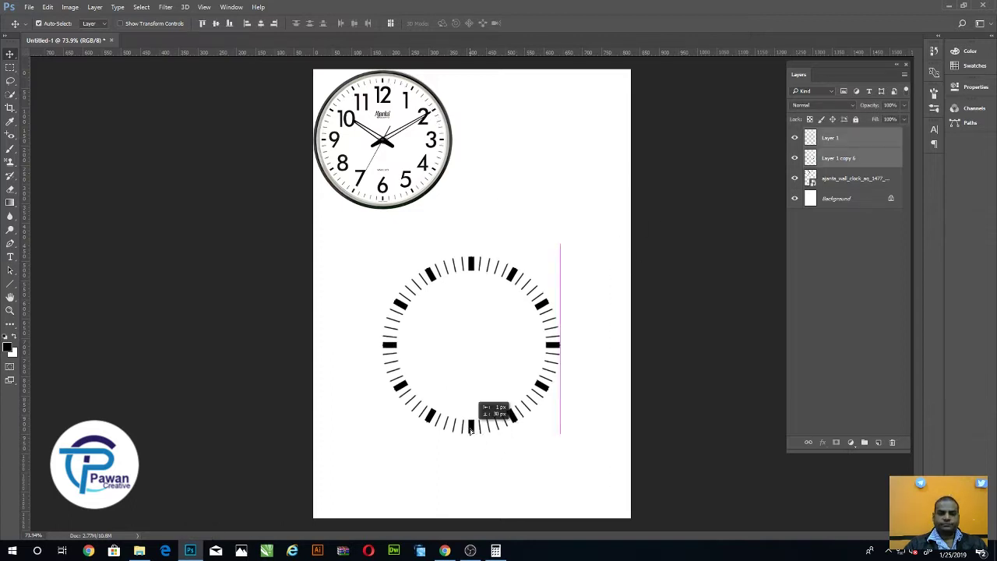
pyautogui.click(597, 182)
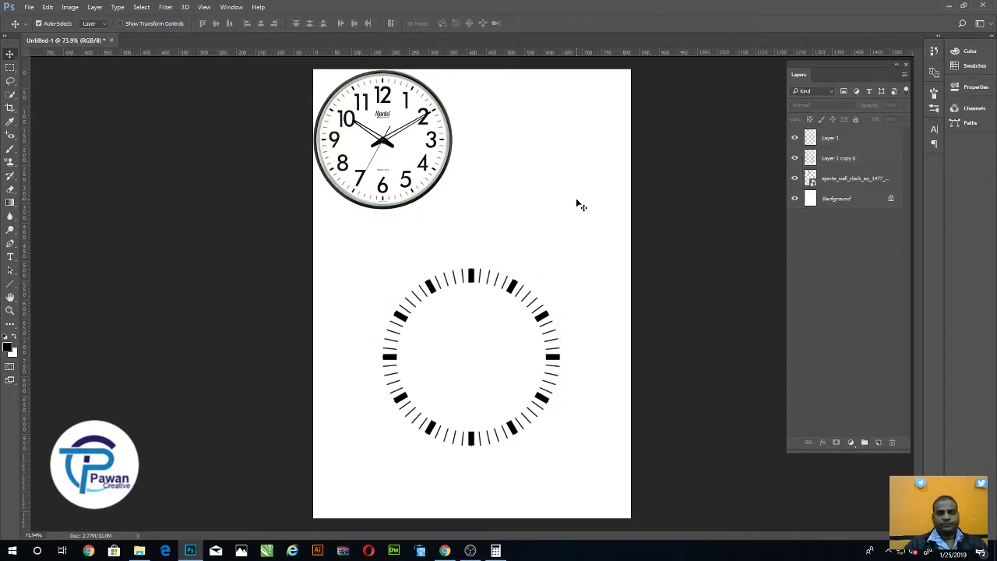
pyautogui.click(835, 137)
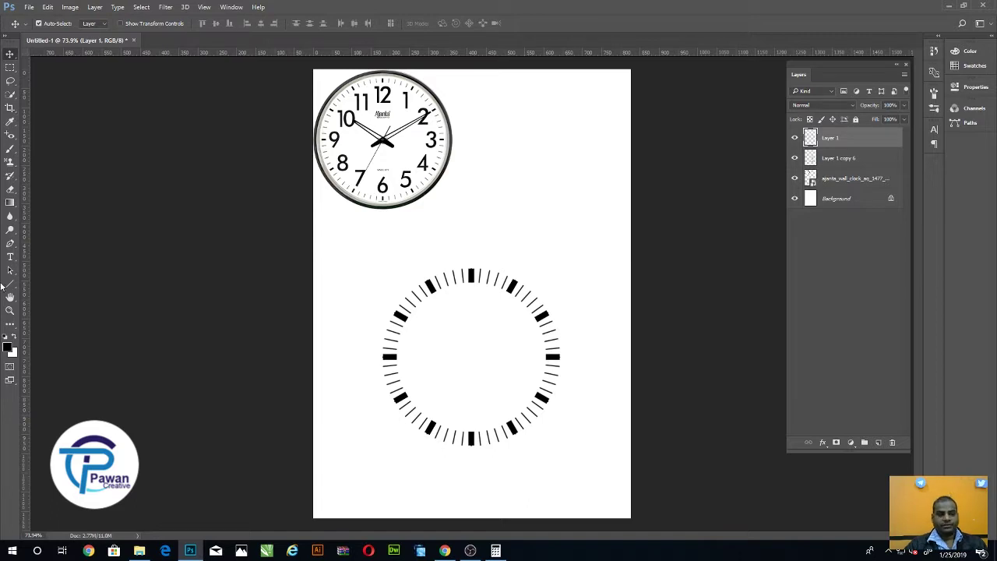
pyautogui.click(10, 258)
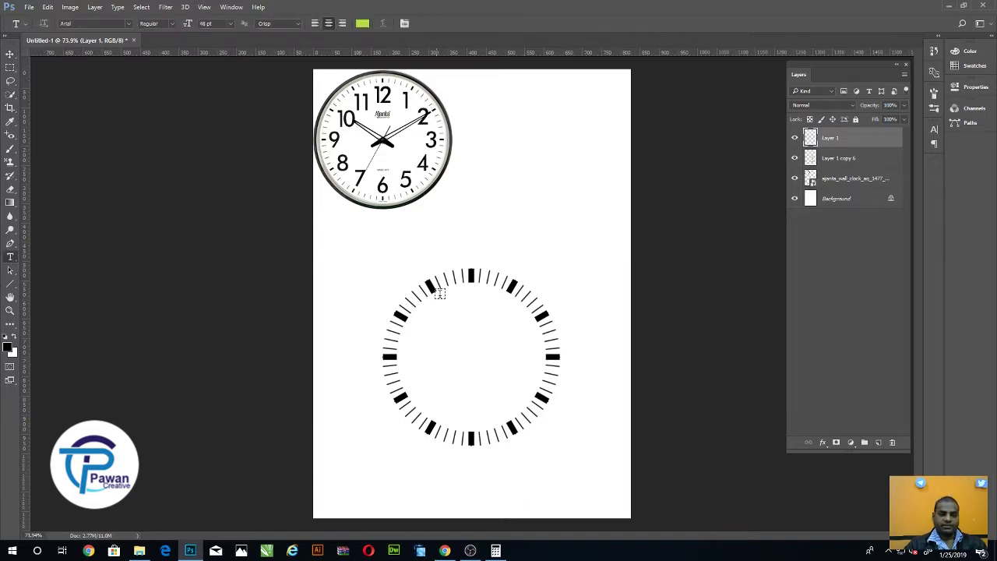
# Type the numeral '12' near the top of the dial and colour it black (000000).
pyautogui.click(466, 292)
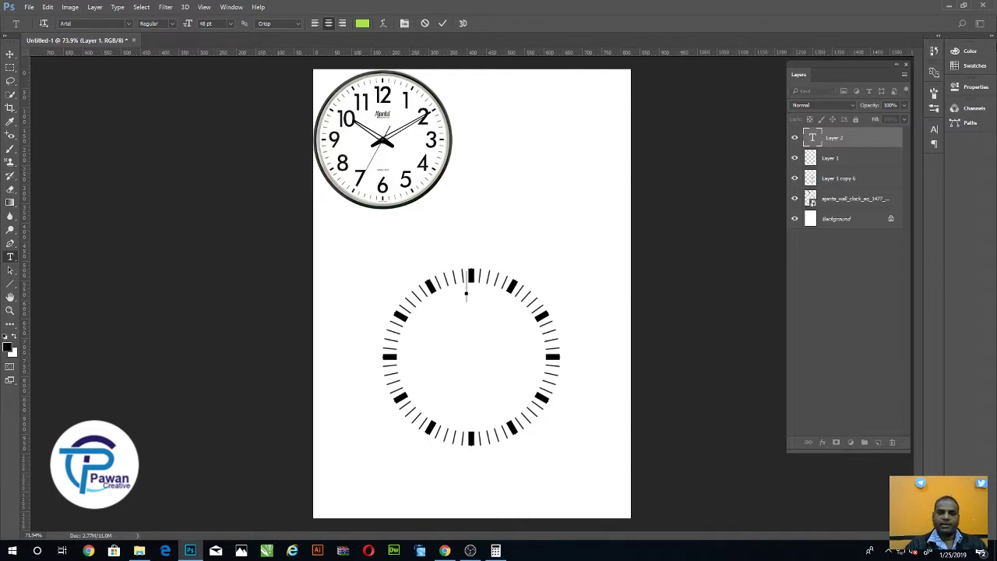
pyautogui.write('12')
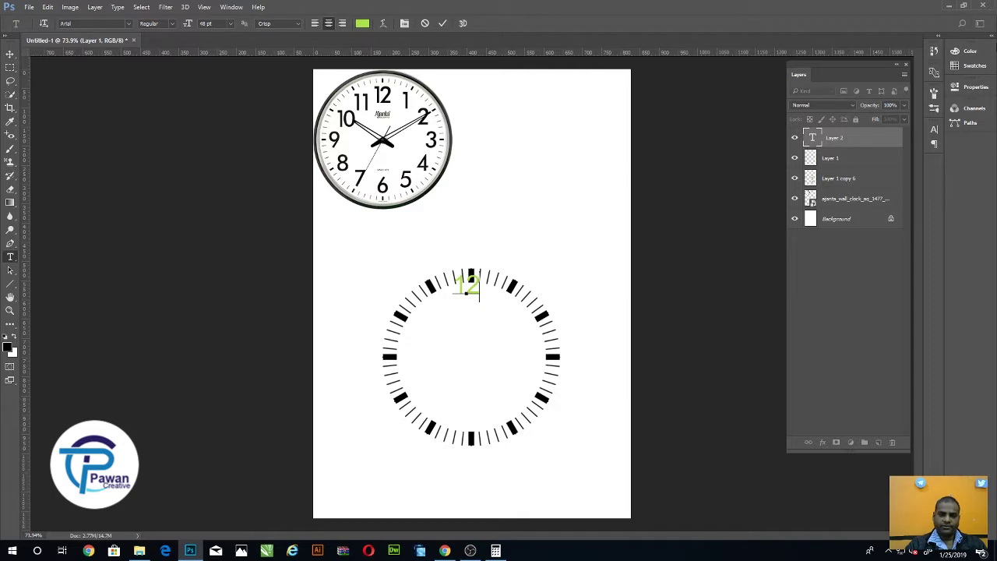
pyautogui.doubleClick(811, 137)
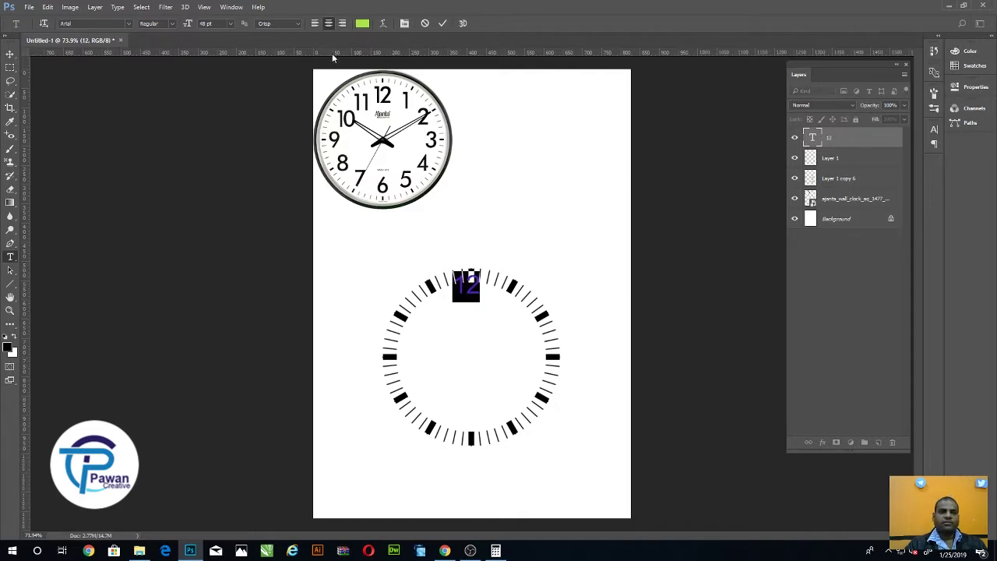
pyautogui.click(363, 25)
pyautogui.write('000000')
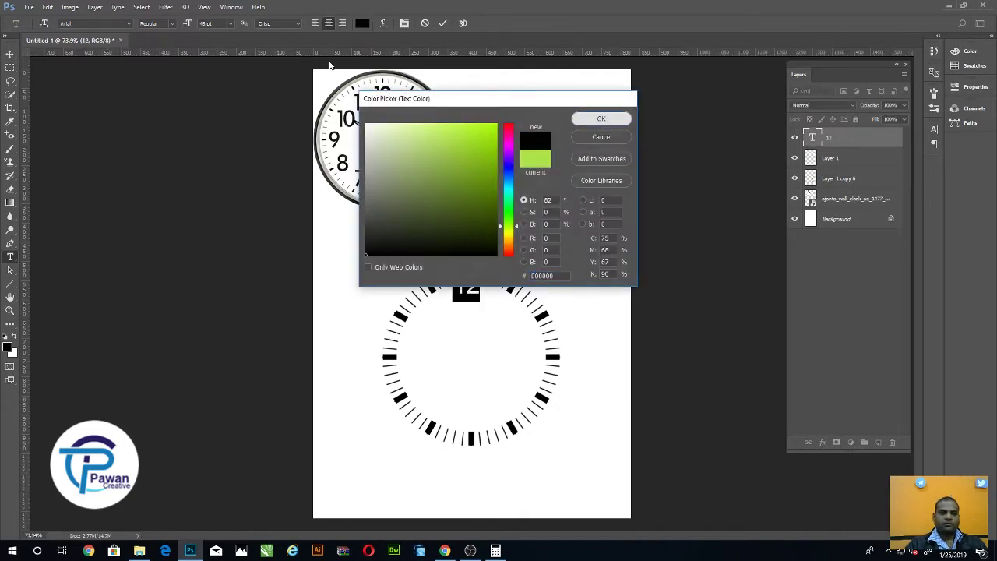
pyautogui.click(596, 118)
# Make the 12 numeral Bold at 30 pt.
pyautogui.click(156, 24)
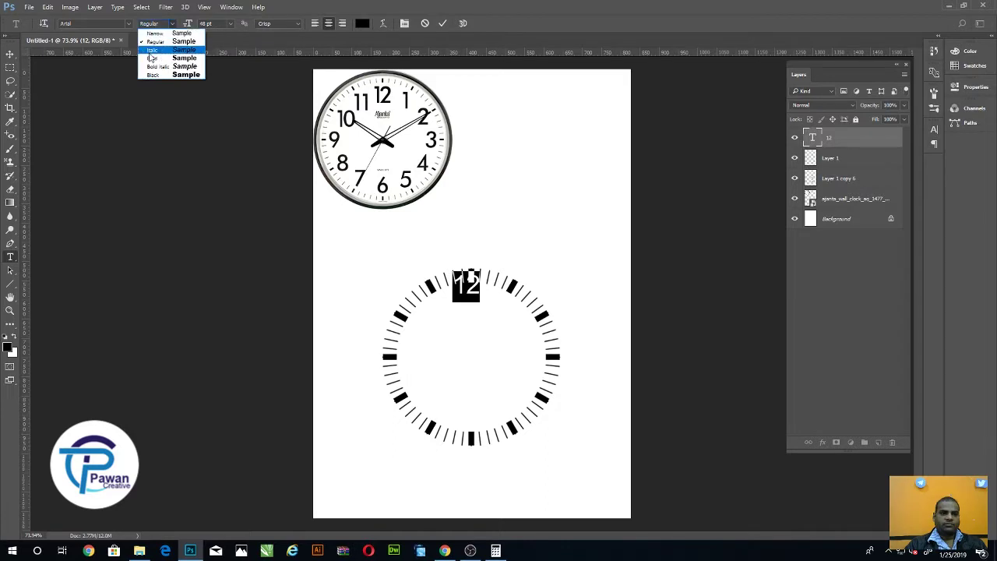
pyautogui.click(155, 51)
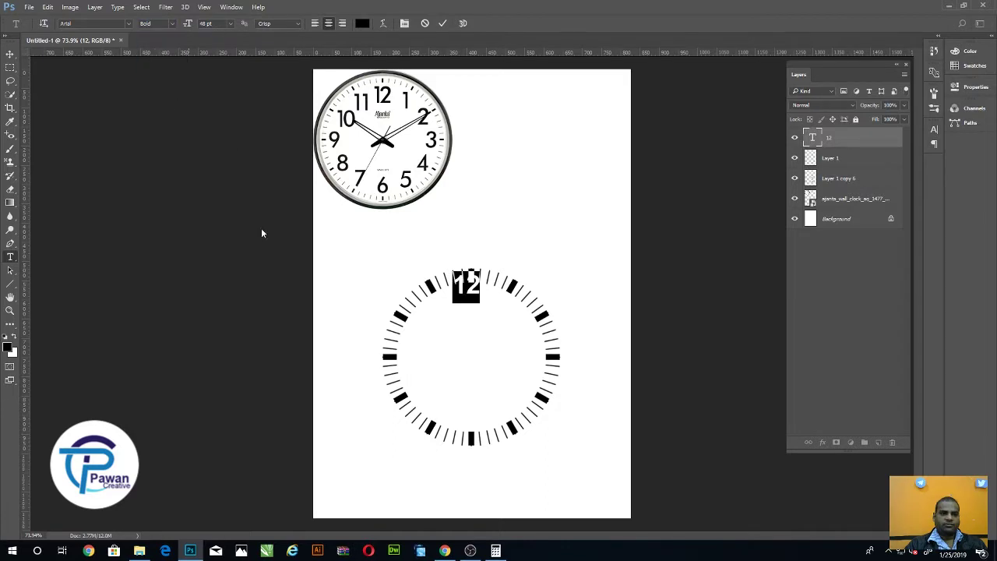
pyautogui.click(229, 23)
pyautogui.click(236, 167)
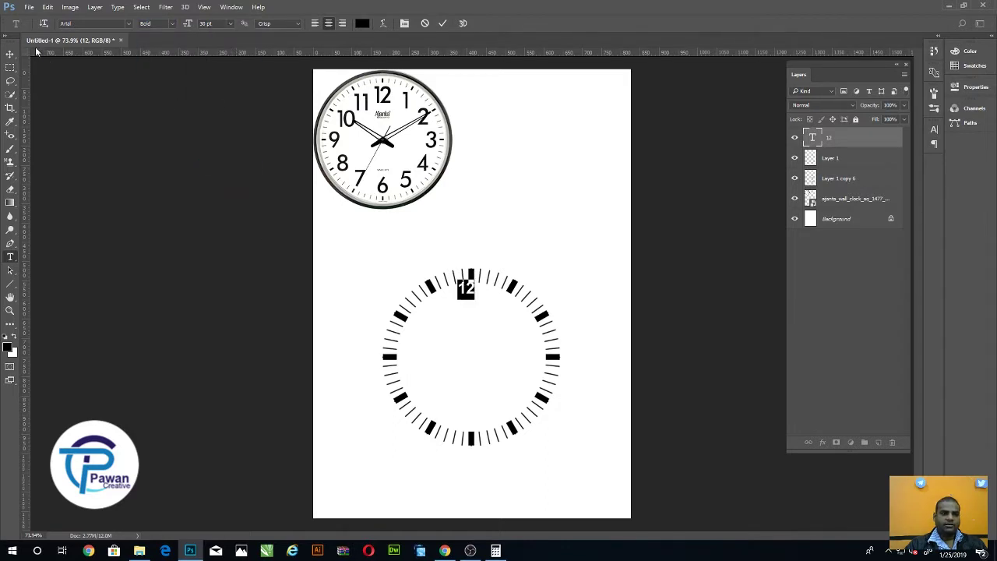
pyautogui.click(10, 53)
# Nudge the 12 numeral and scale it slightly larger.
pyautogui.moveTo(469, 292); pyautogui.dragTo(484, 275)
pyautogui.scroll(3, 472, 293)
pyautogui.hotkey('ctrl', 't')
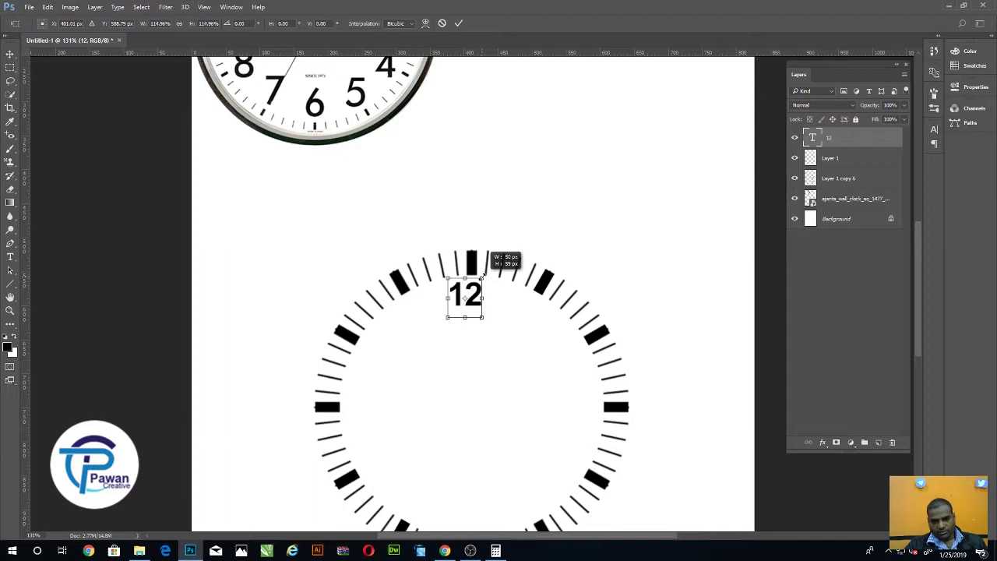
pyautogui.press('Return')
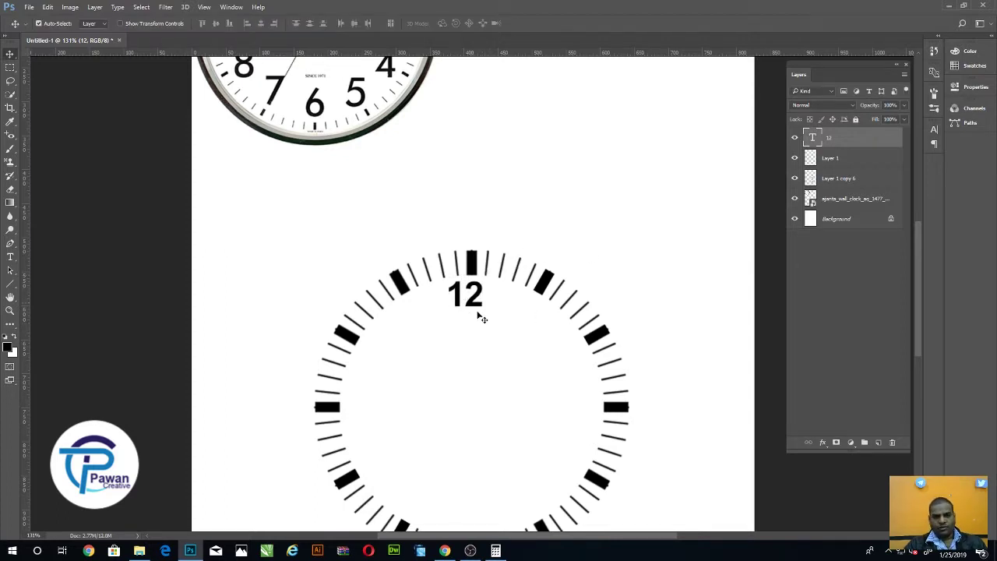
pyautogui.moveTo(470, 310); pyautogui.dragTo(472, 303)
# Commit the 12 text and nudge it up and right with the arrow keys.
pyautogui.doubleClick(812, 138)
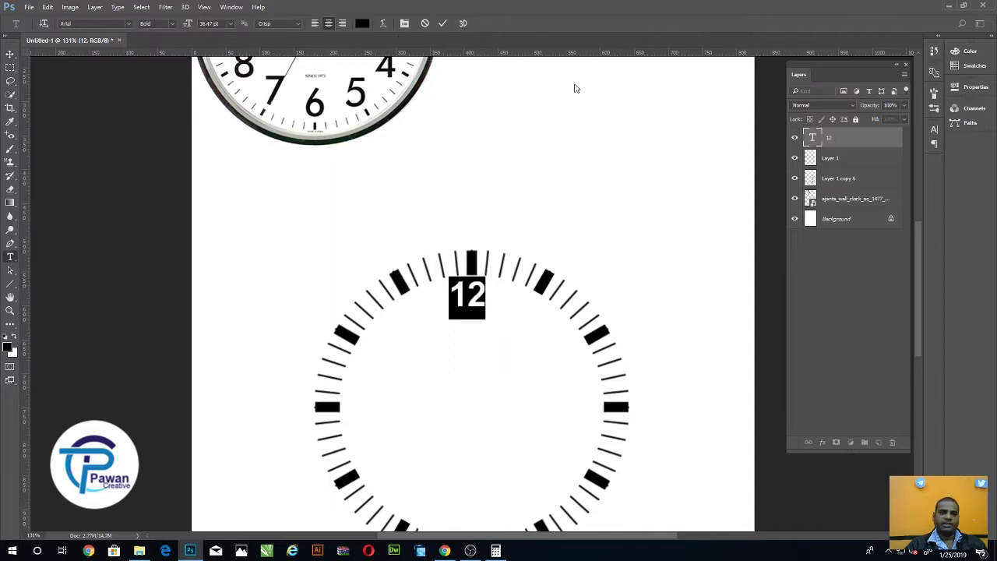
pyautogui.hotkey('ctrl', 'Return')
pyautogui.press('v')
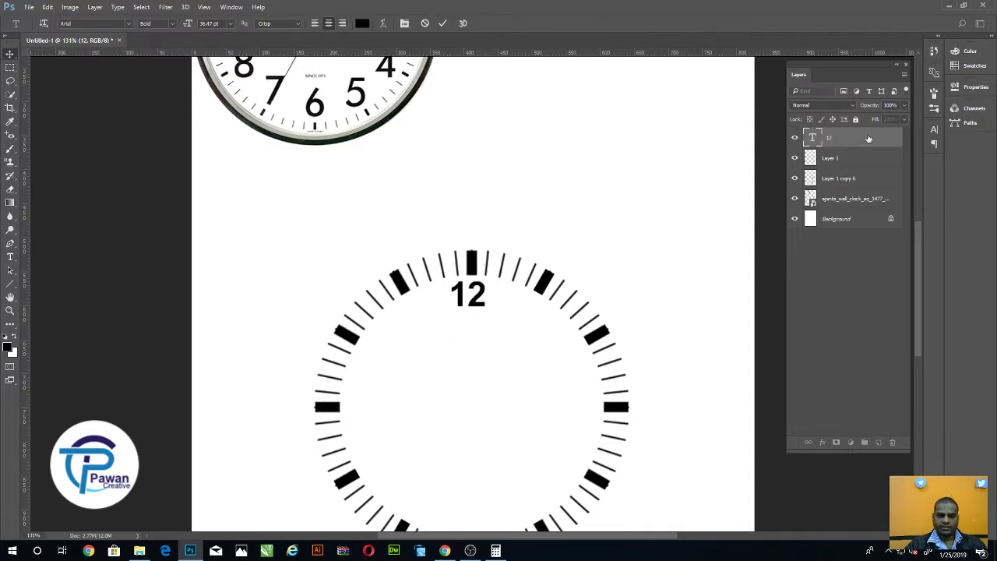
pyautogui.press('Right')
pyautogui.press('Right')
pyautogui.press('Up')
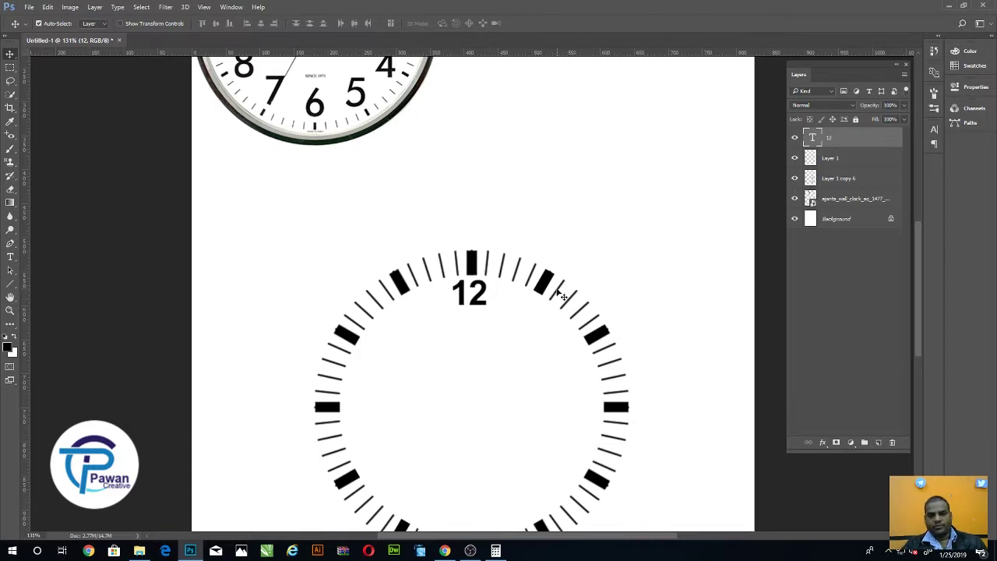
pyautogui.scroll(-1, 559, 296)
pyautogui.scroll(-1, 558, 294)
# Free-transform the 12, moving its rotation pivot down toward the dial centre.
pyautogui.hotkey('ctrl', 't')
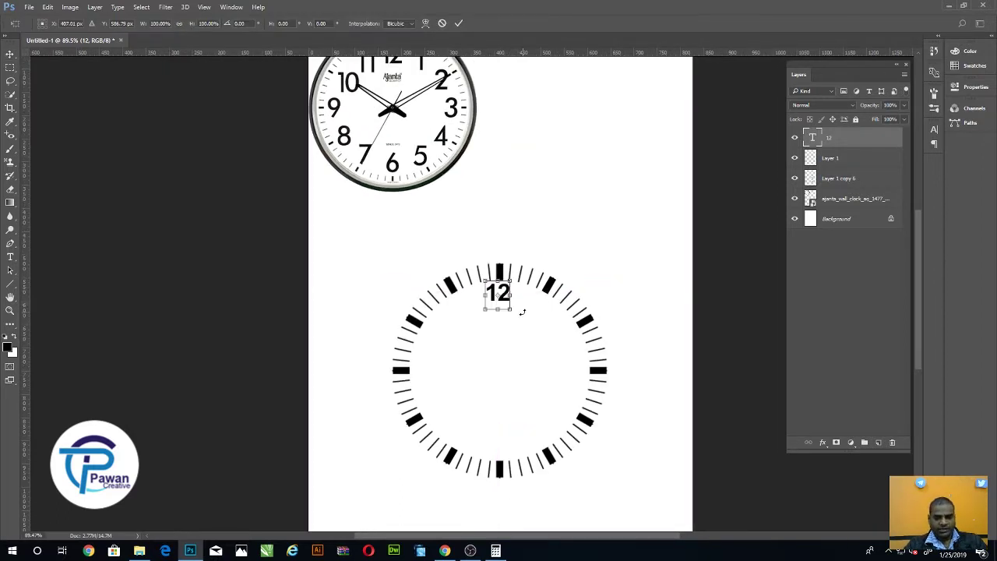
pyautogui.scroll(1, 518, 309)
pyautogui.scroll(1, 514, 307)
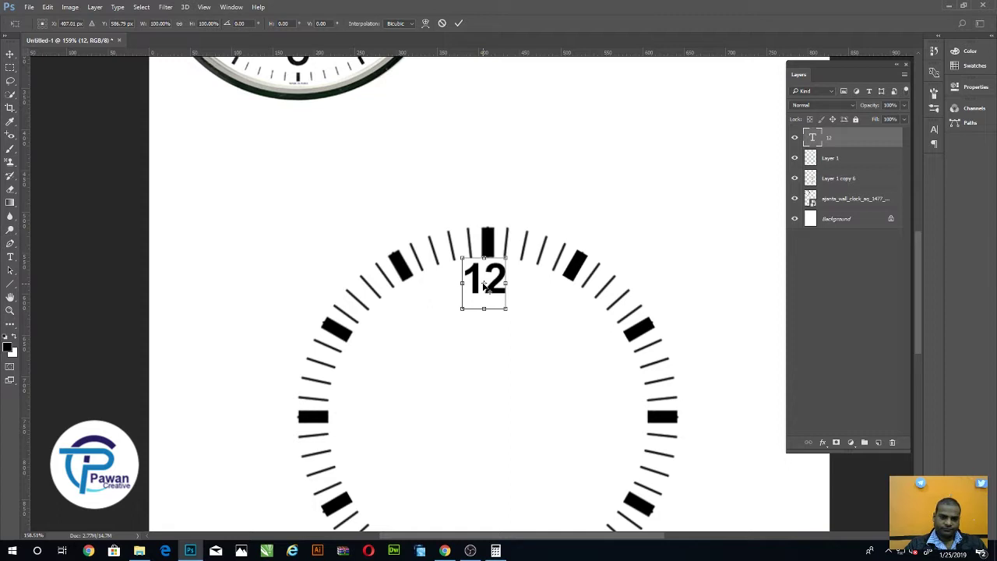
pyautogui.moveTo(484, 286); pyautogui.dragTo(484, 433)
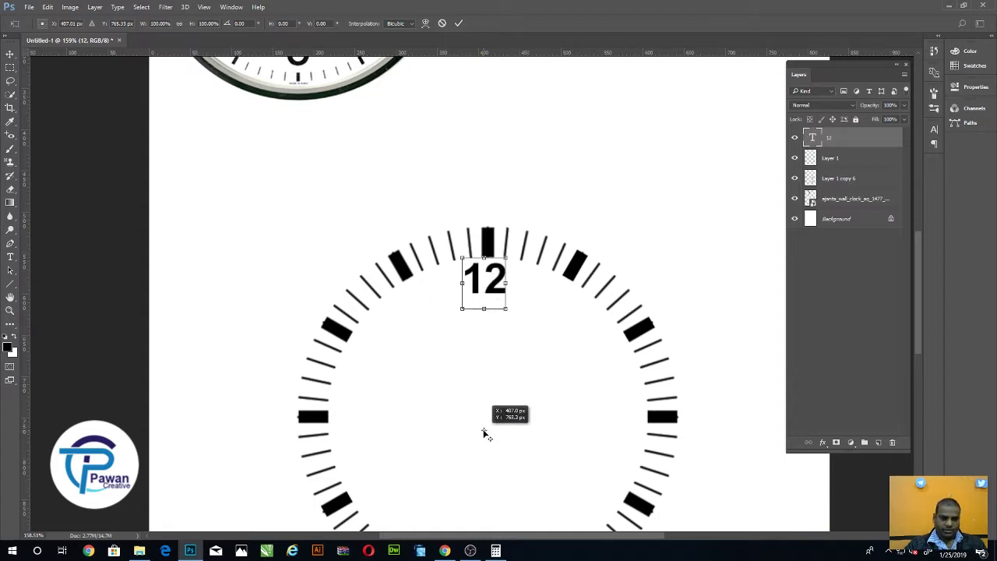
pyautogui.moveTo(483, 433); pyautogui.dragTo(484, 426)
pyautogui.scroll(-2, 500, 366)
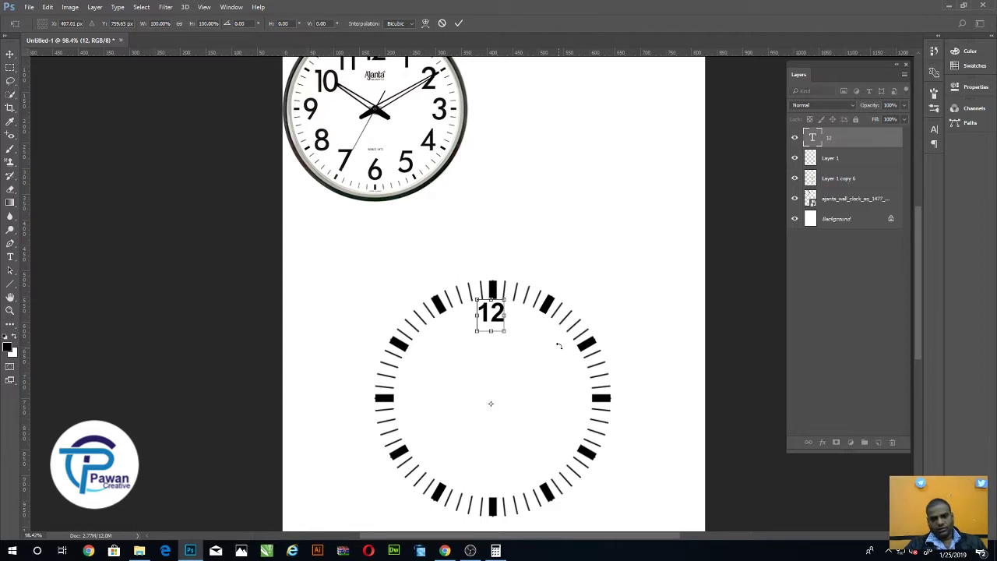
pyautogui.press('Return')
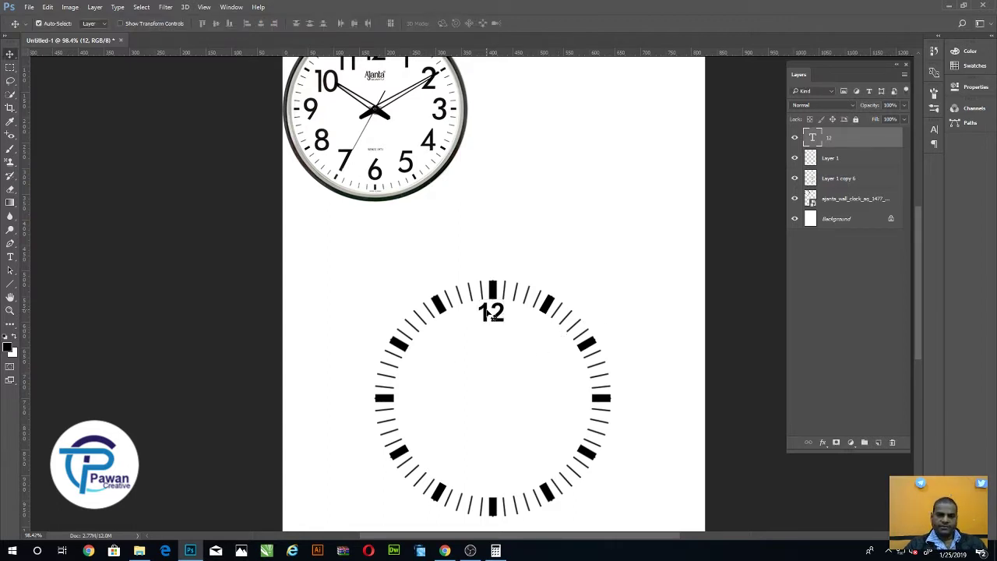
# Drag the 12 up and right off the dial and add a new empty Layer 2.
pyautogui.moveTo(503, 324); pyautogui.dragTo(575, 205)
pyautogui.scroll(-1, 516, 402)
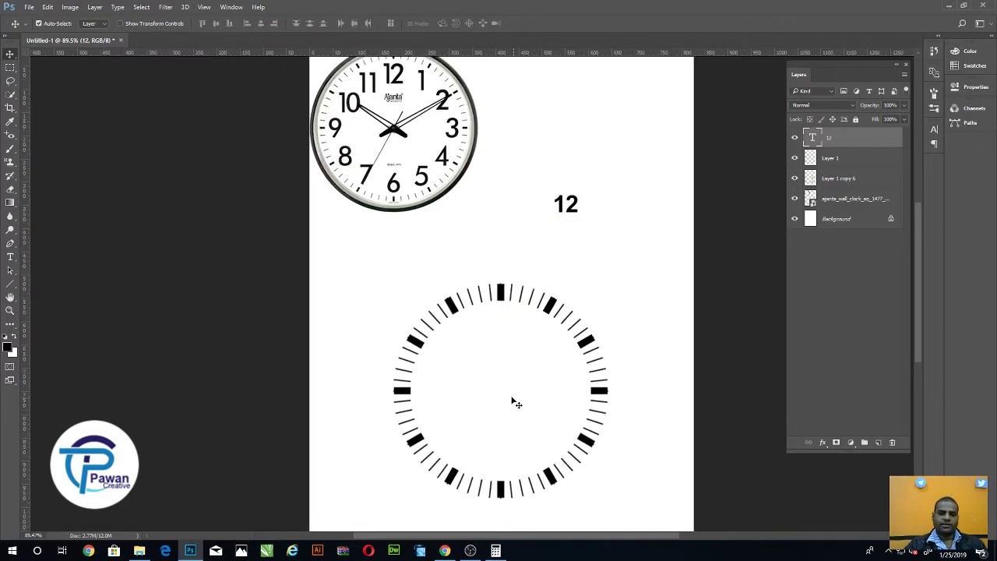
pyautogui.click(877, 442)
# Draw a tiny elliptical selection at the dial centre and fill it black as a centre dot.
pyautogui.click(11, 67)
pyautogui.rightClick(11, 68)
pyautogui.click(56, 78)
pyautogui.moveTo(501, 392); pyautogui.dragTo(505, 405)
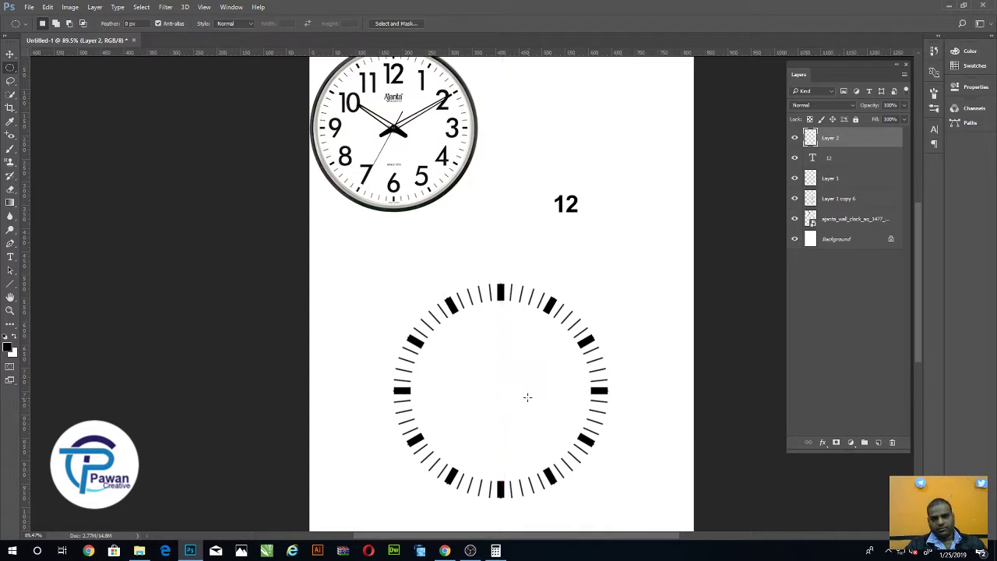
pyautogui.moveTo(497, 390); pyautogui.dragTo(501, 397)
pyautogui.hotkey('alt', 'BackSpace')
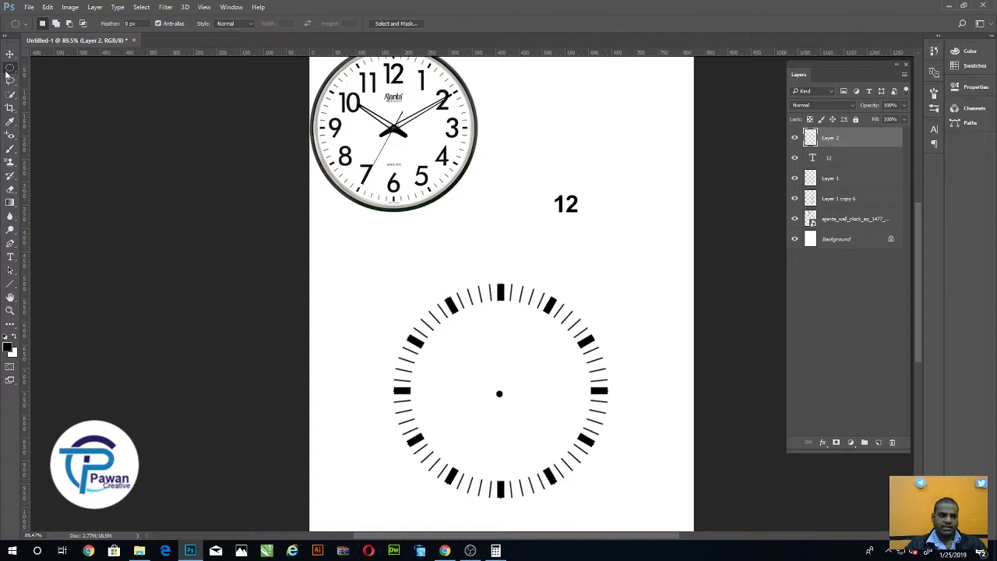
pyautogui.click(10, 54)
pyautogui.moveTo(639, 301); pyautogui.dragTo(413, 489)
pyautogui.scroll(-2, 216, 181)
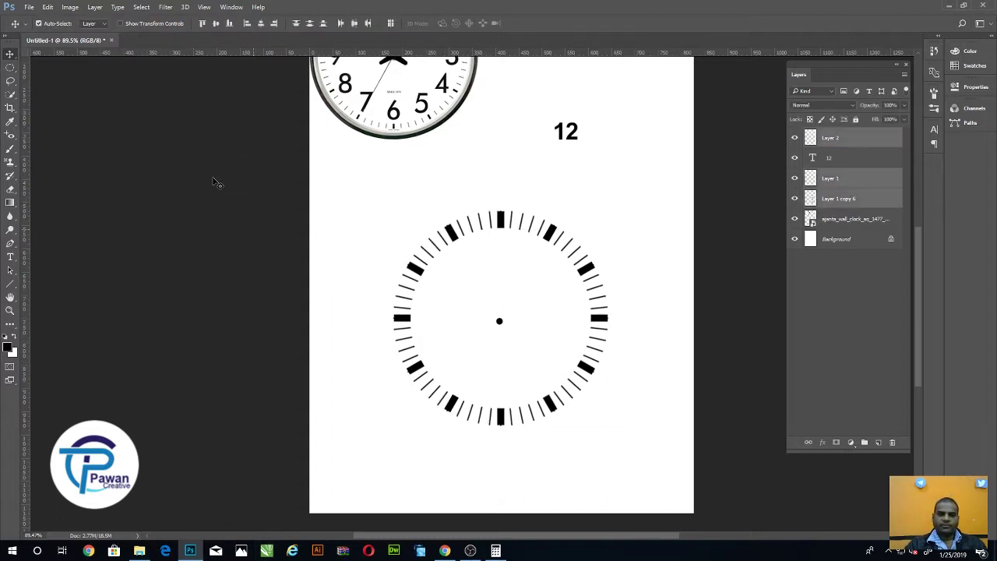
# Align the dot horizontally and vertically to the dial centre, then move the 12 to the dial top.
pyautogui.click(216, 22)
pyautogui.click(261, 22)
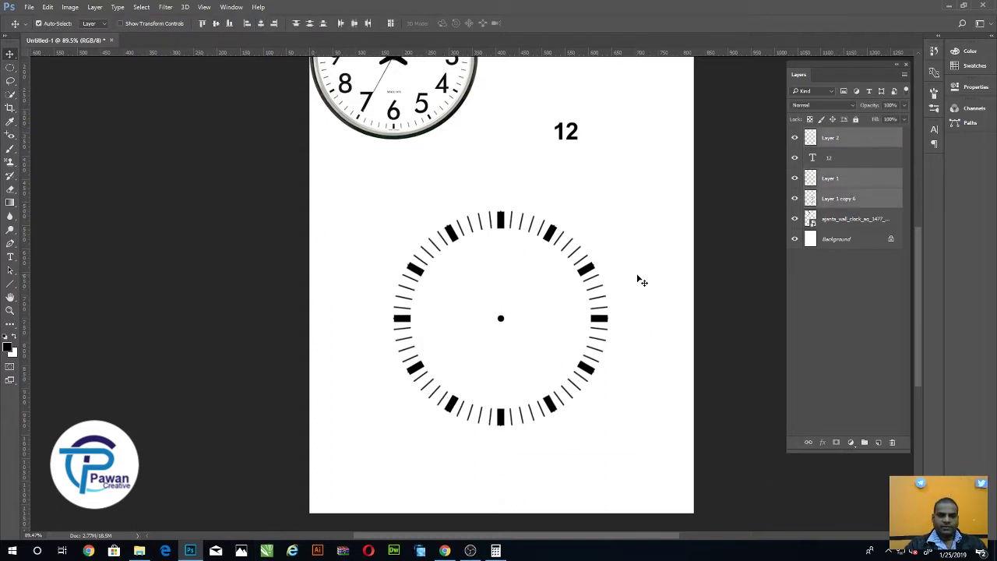
pyautogui.moveTo(568, 132); pyautogui.dragTo(502, 240)
pyautogui.press('Up')
pyautogui.press('Up')
pyautogui.press('Up')
pyautogui.hotkey('ctrl', ',')
pyautogui.hotkey('ctrl', ',')
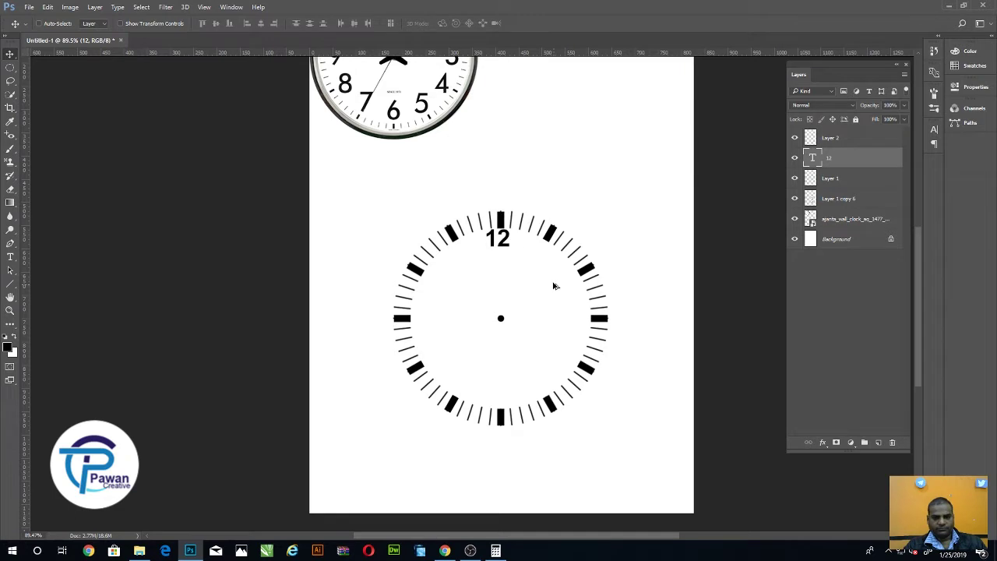
# Reselect the 12 text layer and start a free transform on it.
pyautogui.click(686, 167)
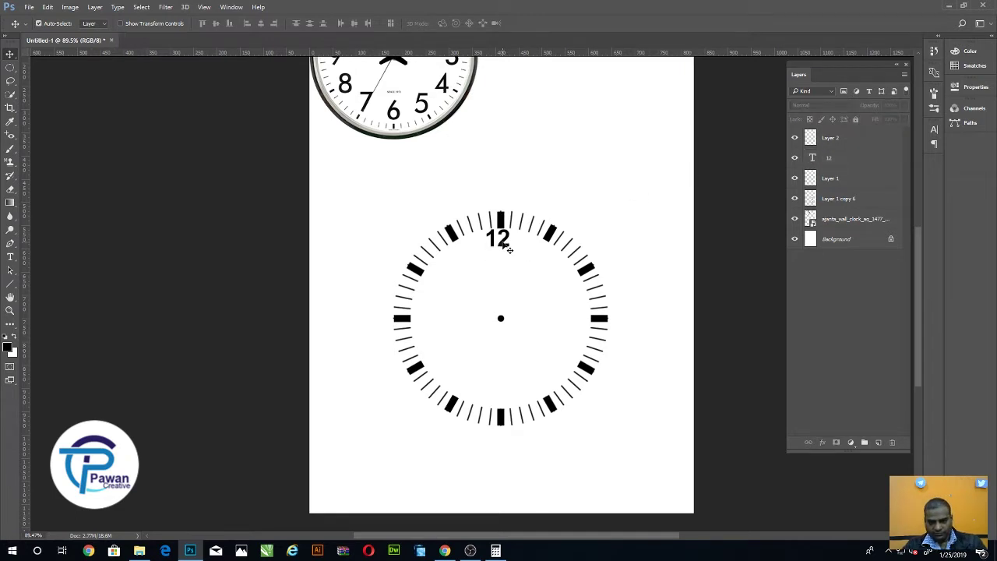
pyautogui.click(509, 249)
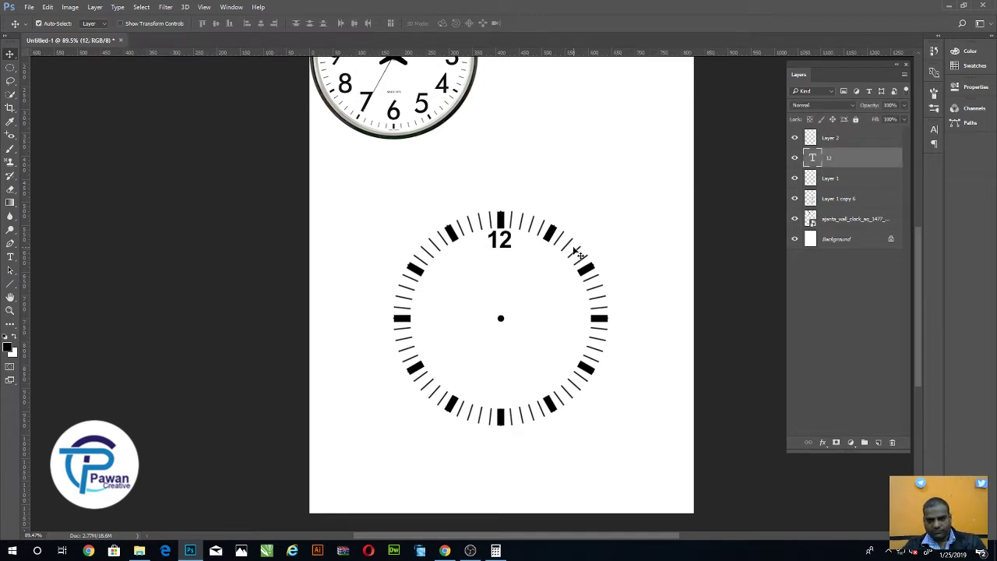
pyautogui.click(606, 142)
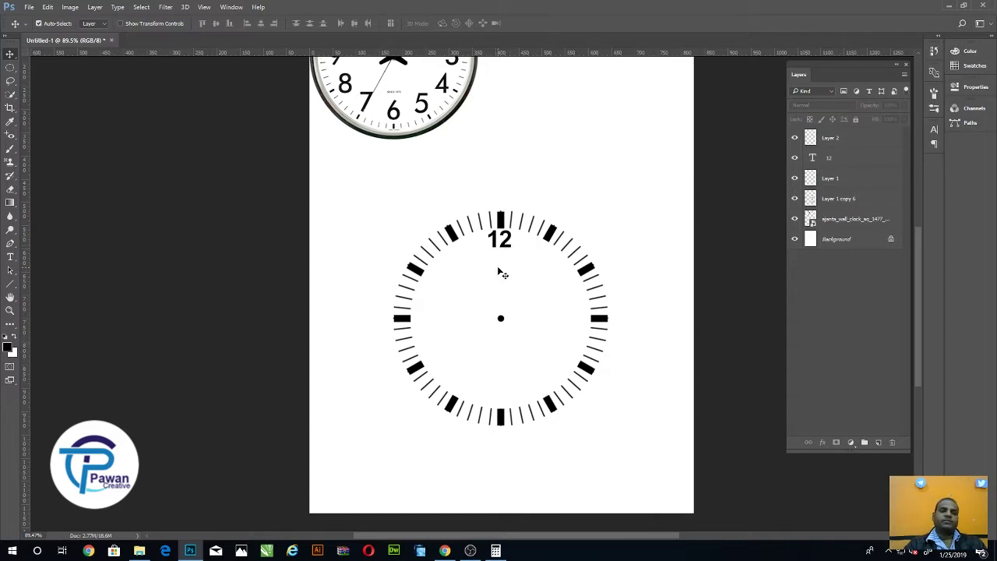
pyautogui.click(508, 243)
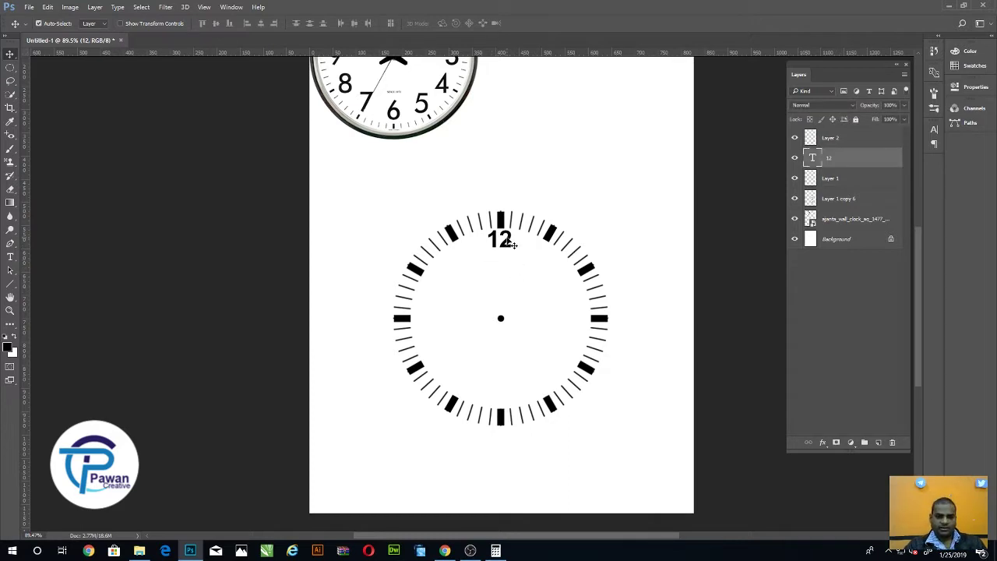
pyautogui.hotkey('ctrl', 't')
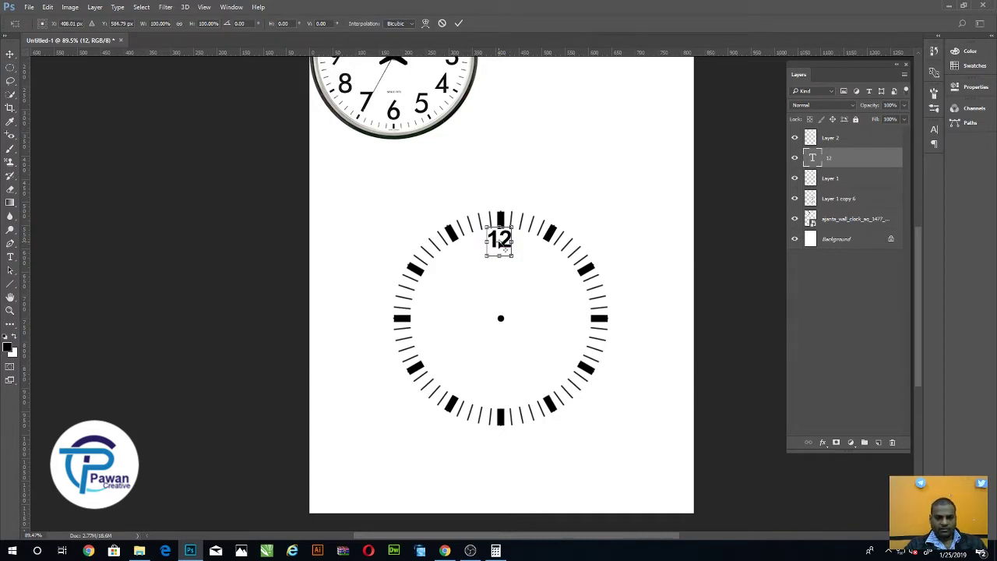
# Rotate a copy of the 12 by 30° around the dial centre and repeat the rotated copy around the dial.
pyautogui.moveTo(500, 243); pyautogui.dragTo(502, 319)
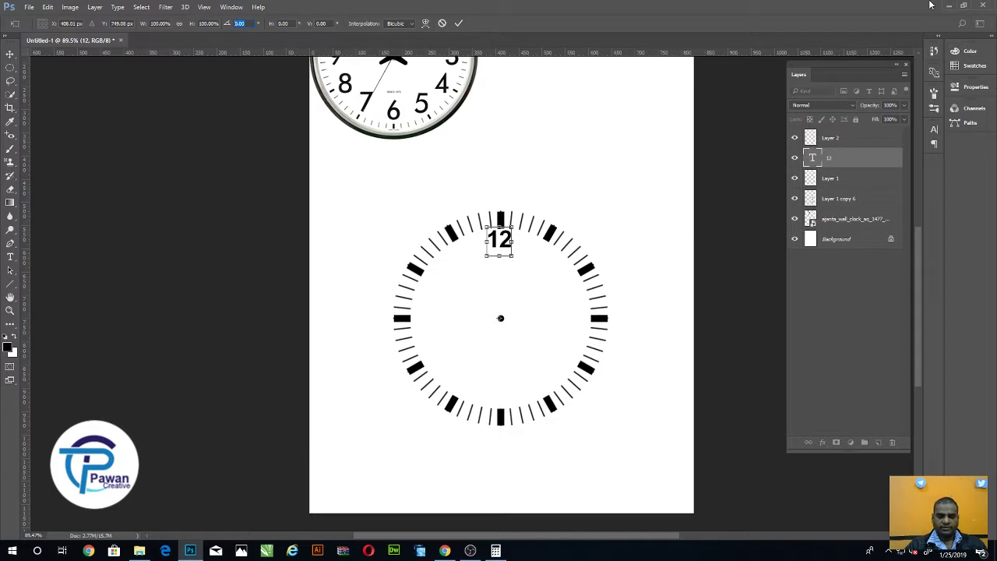
pyautogui.write('30')
pyautogui.press('Return')
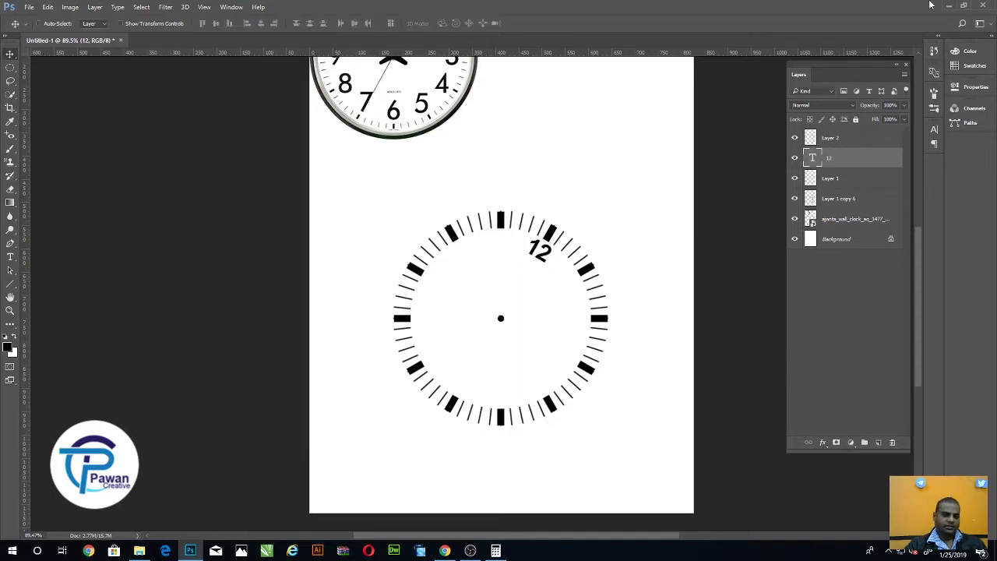
pyautogui.hotkey('ctrl', 'alt', 'shift', 't')
pyautogui.hotkey('ctrl', 'alt', 'shift', 't')
pyautogui.hotkey('ctrl', 'alt', 'shift', 't')
pyautogui.hotkey('ctrl', 'alt', 'shift', 't')
pyautogui.hotkey('ctrl', 'alt', 'shift', 't')
pyautogui.hotkey('ctrl', 'alt', 'shift', 't')
pyautogui.hotkey('ctrl', 'alt', 'shift', 't')
pyautogui.hotkey('ctrl', 'alt', 'shift', 't')
pyautogui.hotkey('ctrl', 'alt', 'shift', 't')
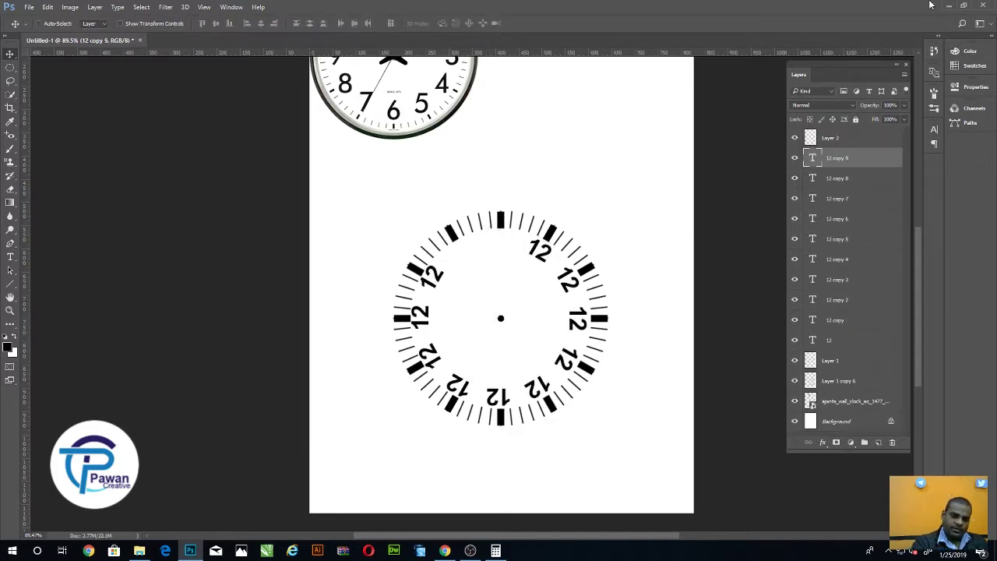
pyautogui.hotkey('ctrl', 'alt', 'shift', 't')
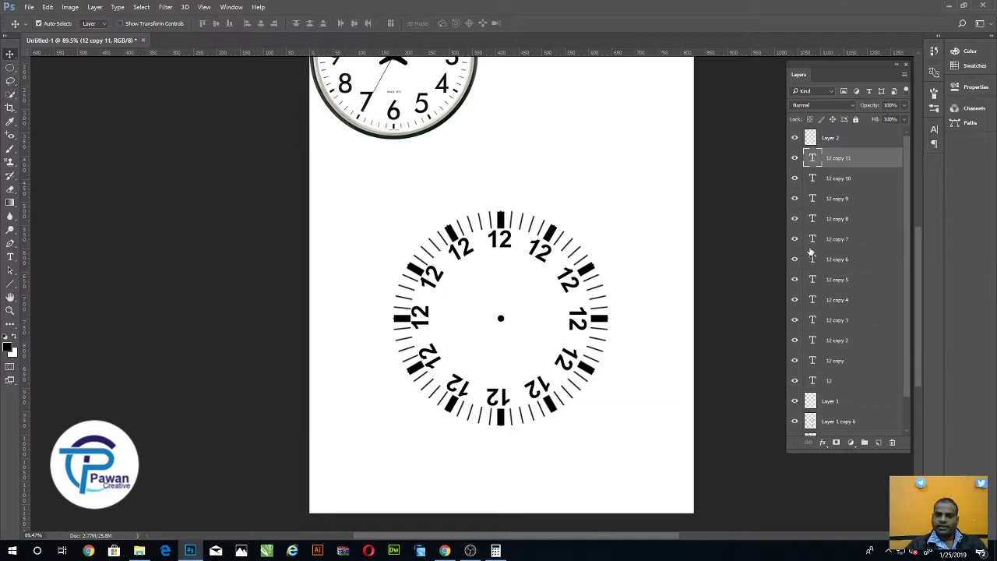
# Retype the copies at the 11, 10 and 9 o'clock positions as 11, 10 and 9.
pyautogui.doubleClick(812, 158)
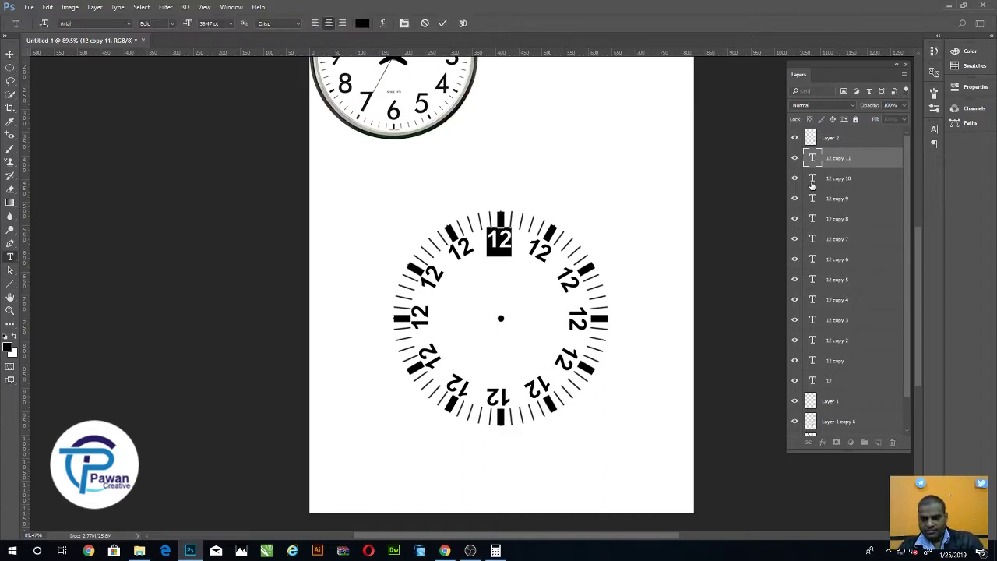
pyautogui.doubleClick(812, 179)
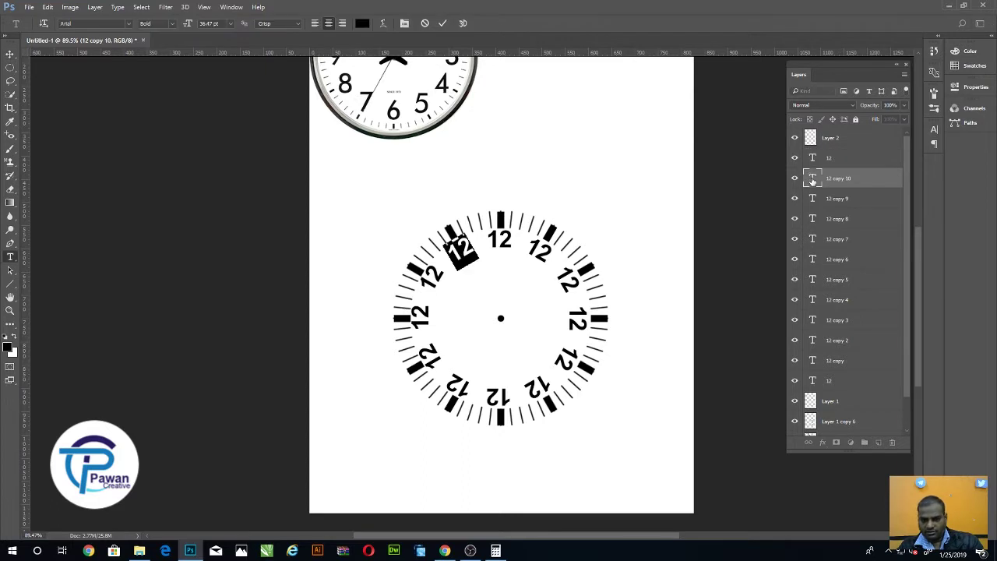
pyautogui.write('11')
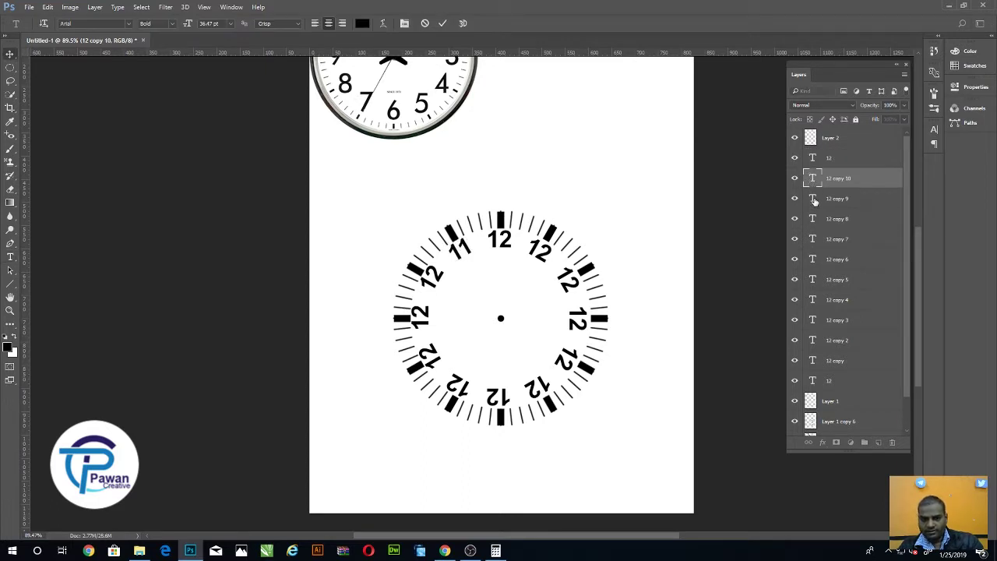
pyautogui.doubleClick(813, 199)
pyautogui.write('10')
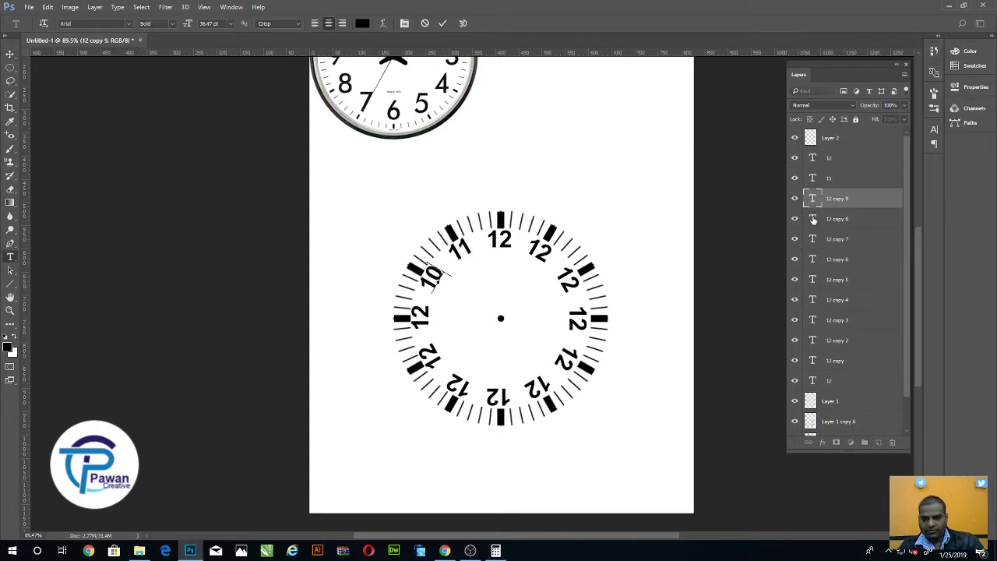
pyautogui.doubleClick(813, 220)
pyautogui.write('09')
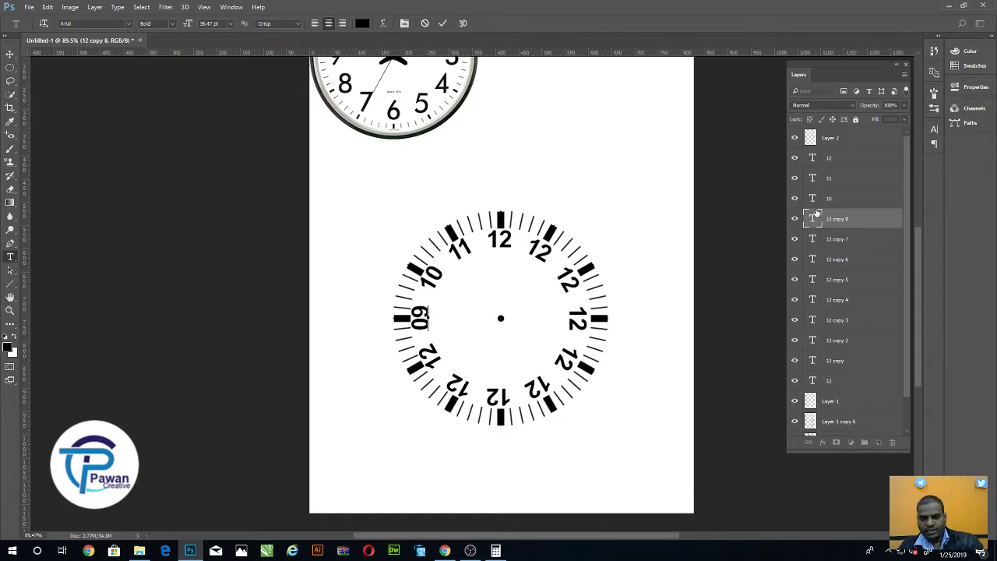
pyautogui.press('BackSpace')
pyautogui.press('BackSpace')
pyautogui.write('9')
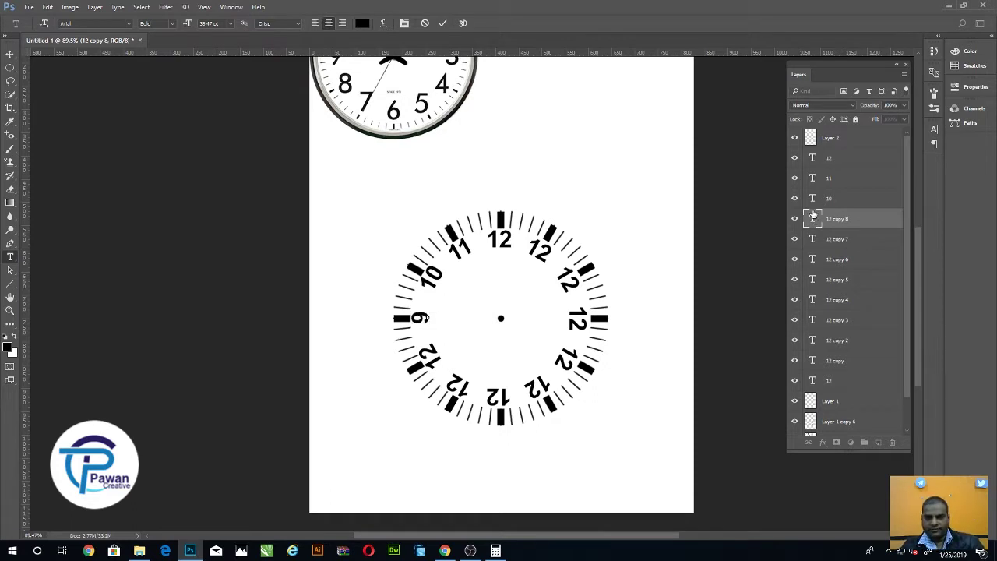
# Retype the copies at 8, 7, 6 and 5 o'clock as 8, 7, 6 and 5.
pyautogui.doubleClick(813, 240)
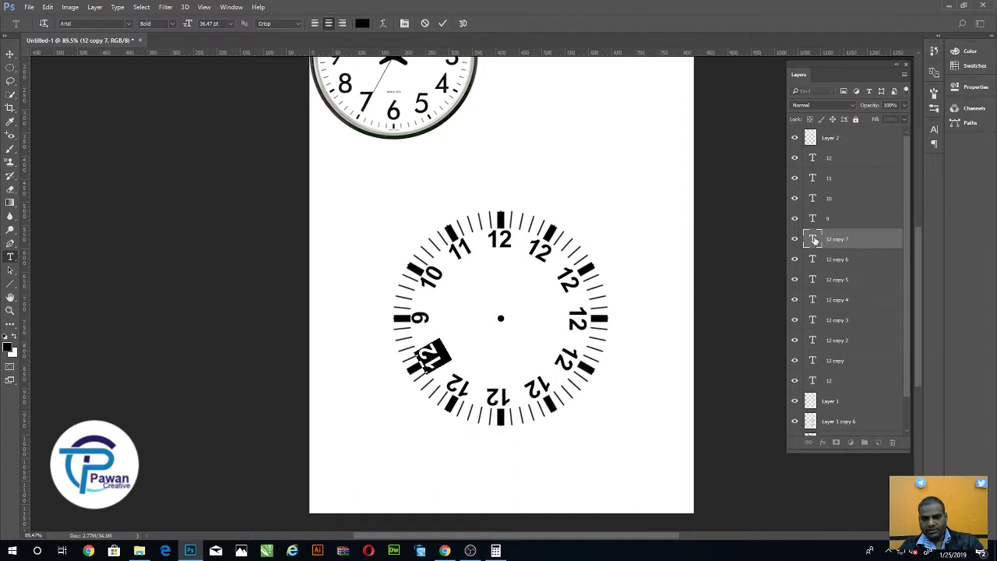
pyautogui.write('8')
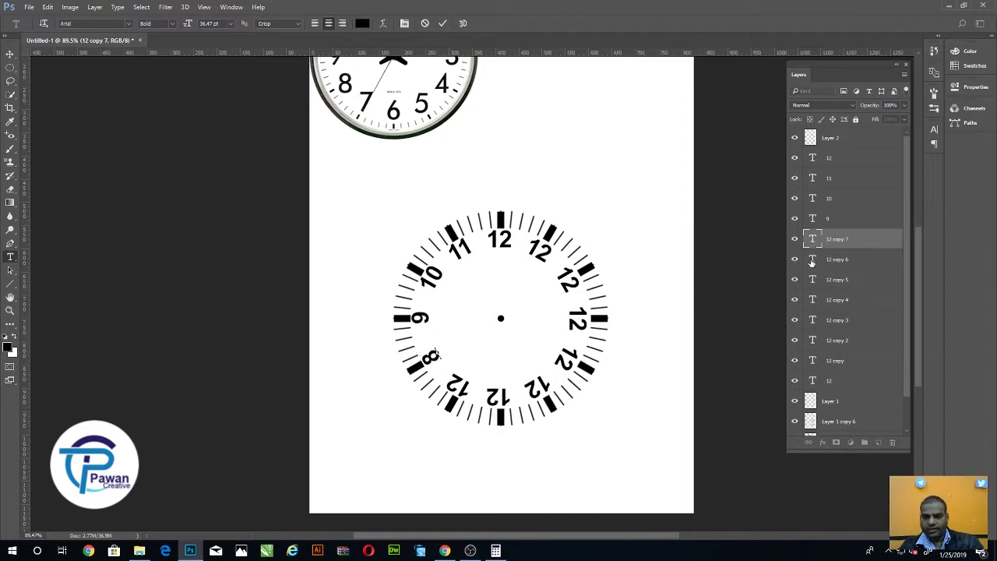
pyautogui.doubleClick(813, 260)
pyautogui.write('7')
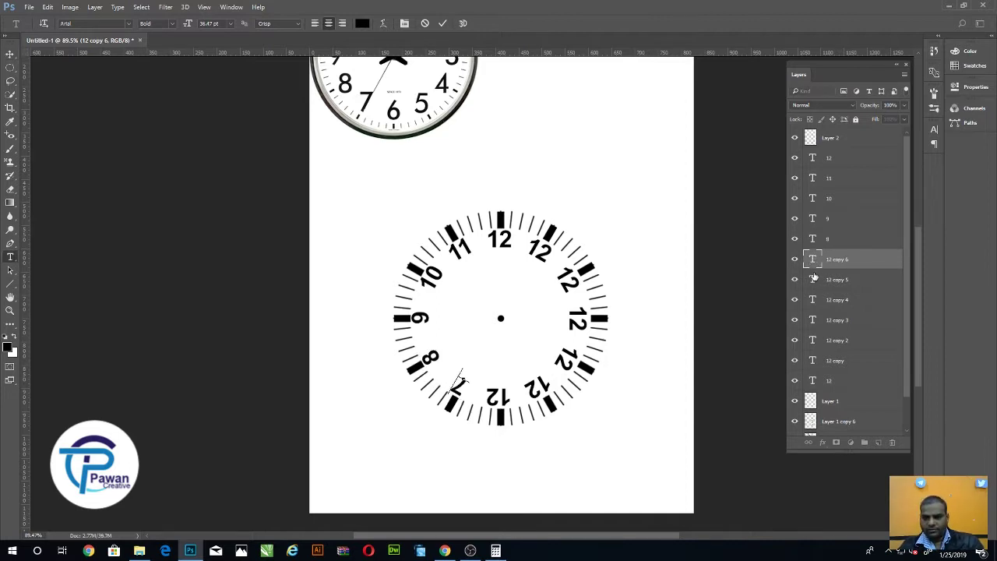
pyautogui.doubleClick(812, 281)
pyautogui.write('6')
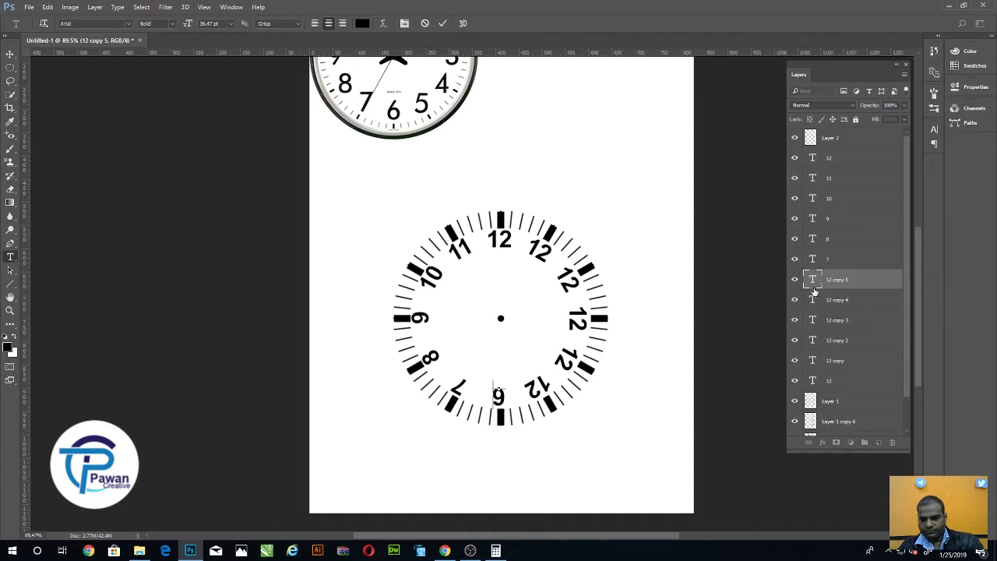
pyautogui.doubleClick(813, 300)
pyautogui.write('5')
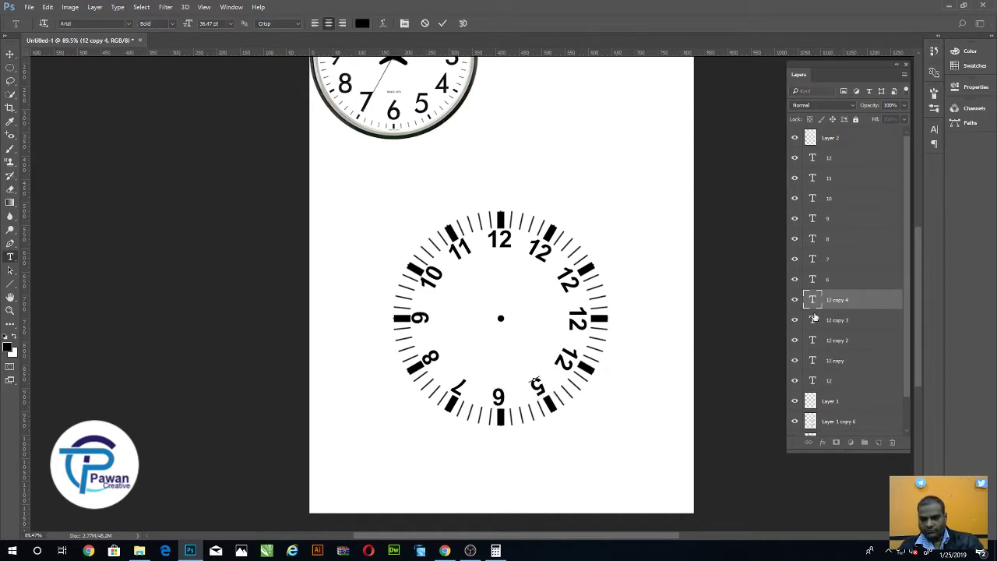
# Edit the remaining copies down to 1 o'clock, entering 2 and 1, and commit the text.
pyautogui.doubleClick(813, 321)
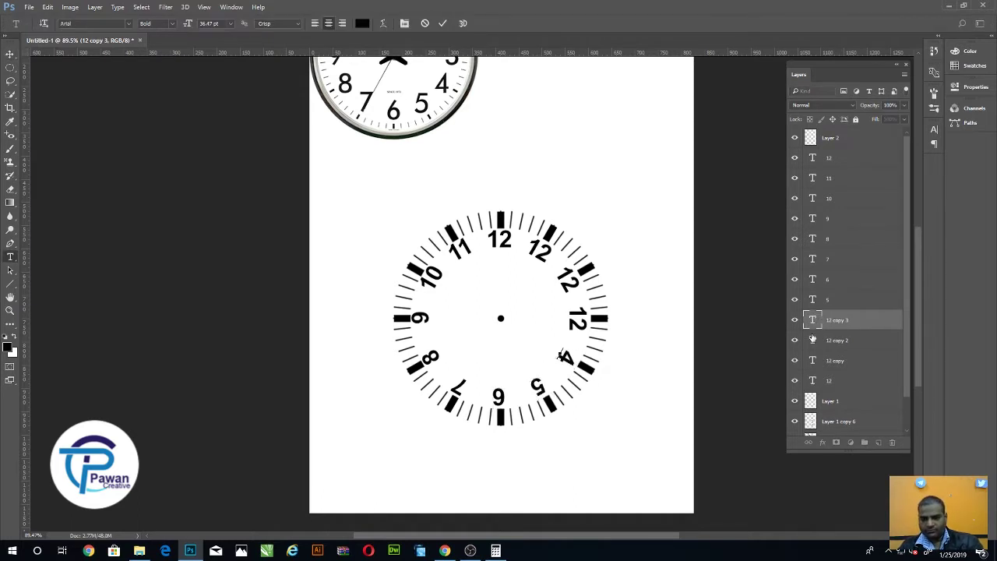
pyautogui.doubleClick(813, 339)
pyautogui.write('3')
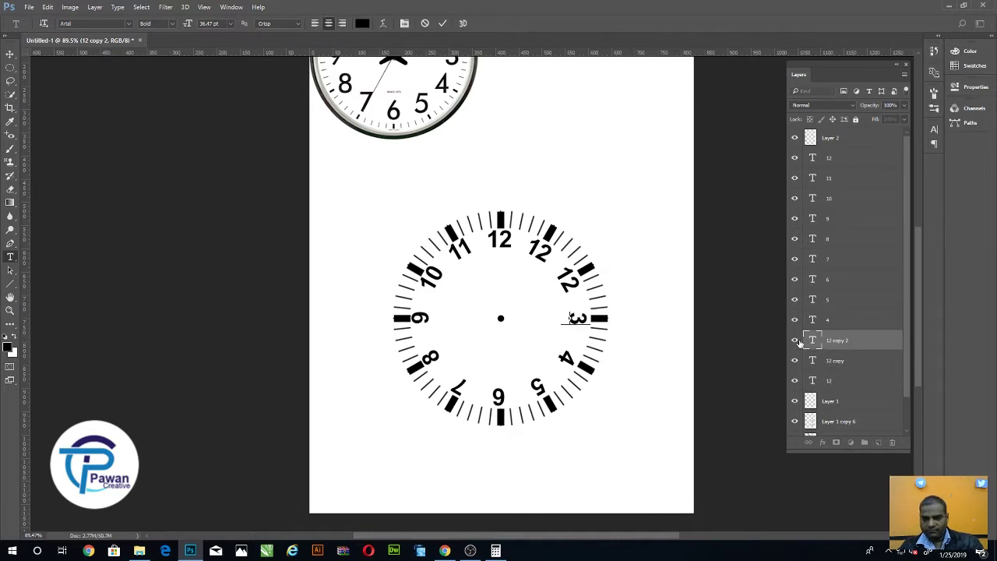
pyautogui.doubleClick(813, 359)
pyautogui.write('2')
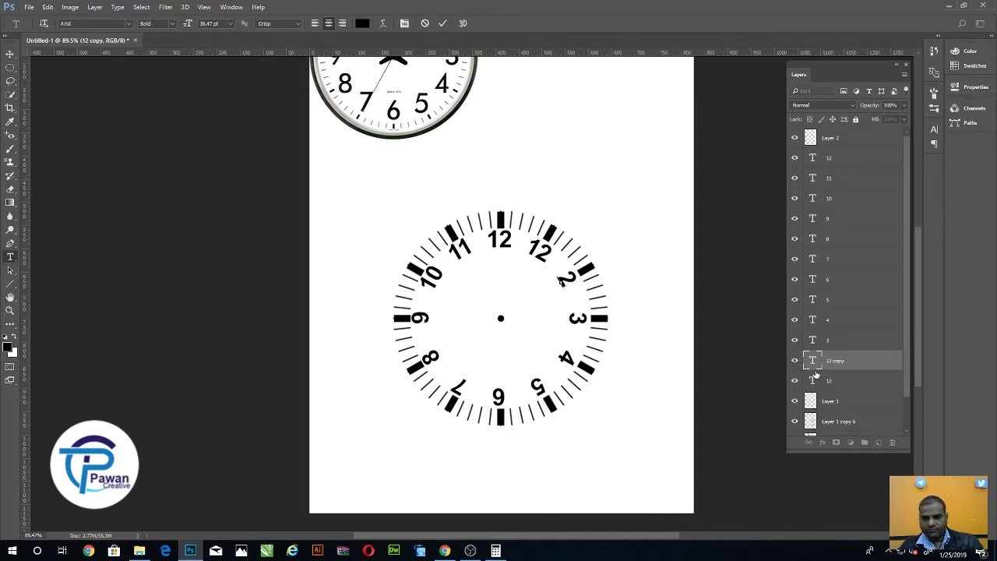
pyautogui.doubleClick(812, 380)
pyautogui.write('1')
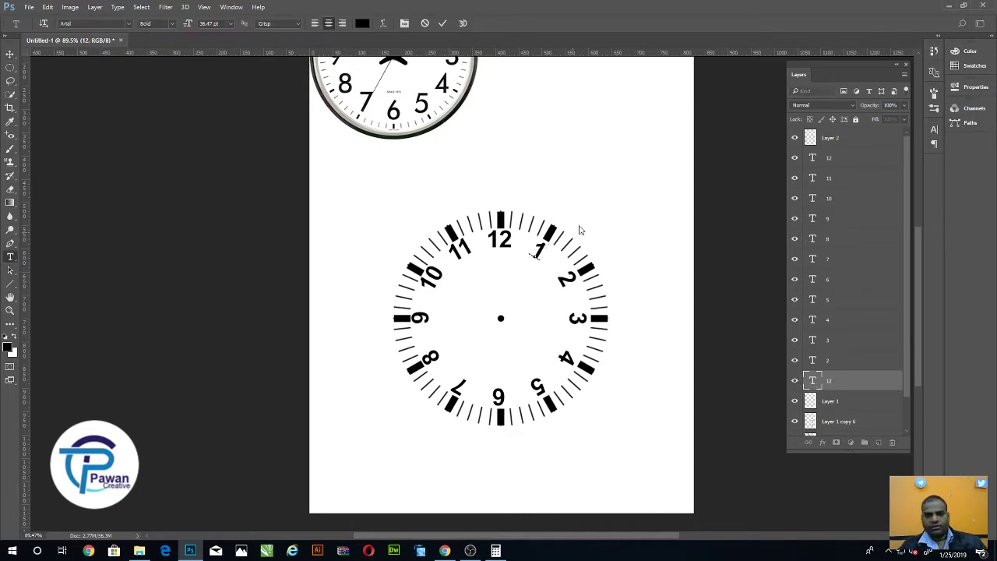
pyautogui.hotkey('ctrl', 'Return')
pyautogui.click(847, 363)
pyautogui.scroll(-1, 594, 266)
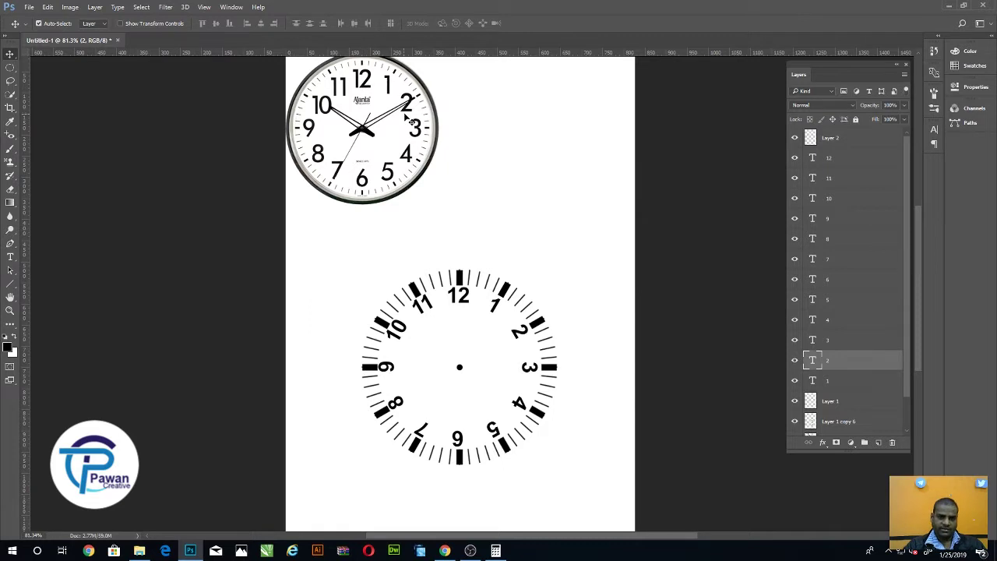
# Rotate numerals 1 and 2 upright by -30° and -60°.
pyautogui.click(502, 312)
pyautogui.hotkey('ctrl', 't')
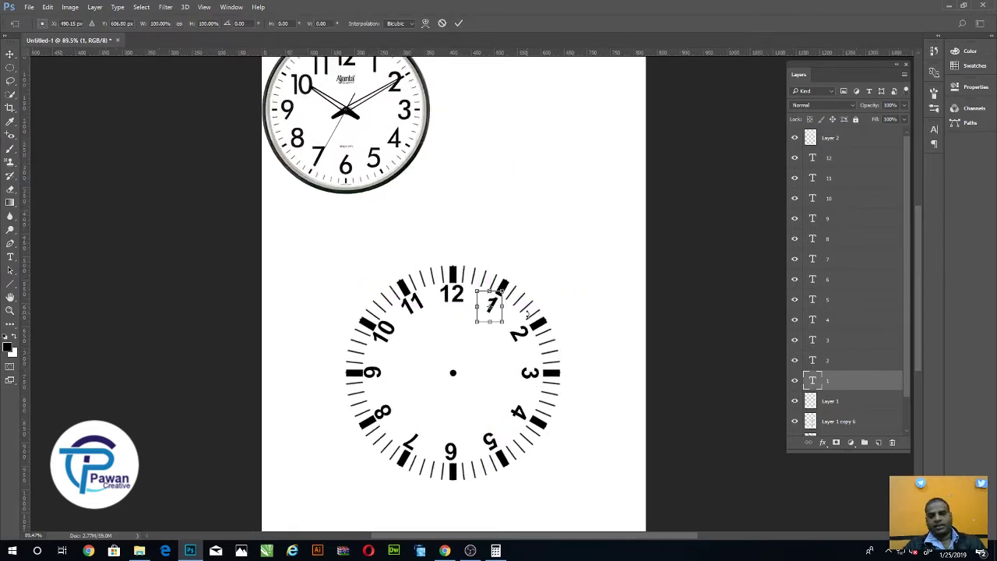
pyautogui.scroll(2, 525, 301)
pyautogui.moveTo(520, 280); pyautogui.dragTo(507, 264)
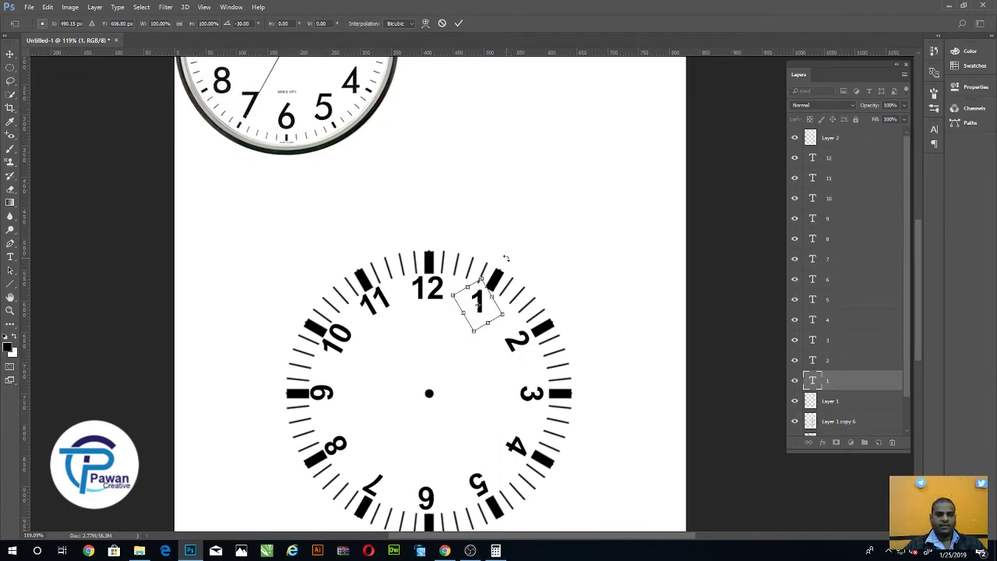
pyautogui.press('Return')
pyautogui.click(542, 350)
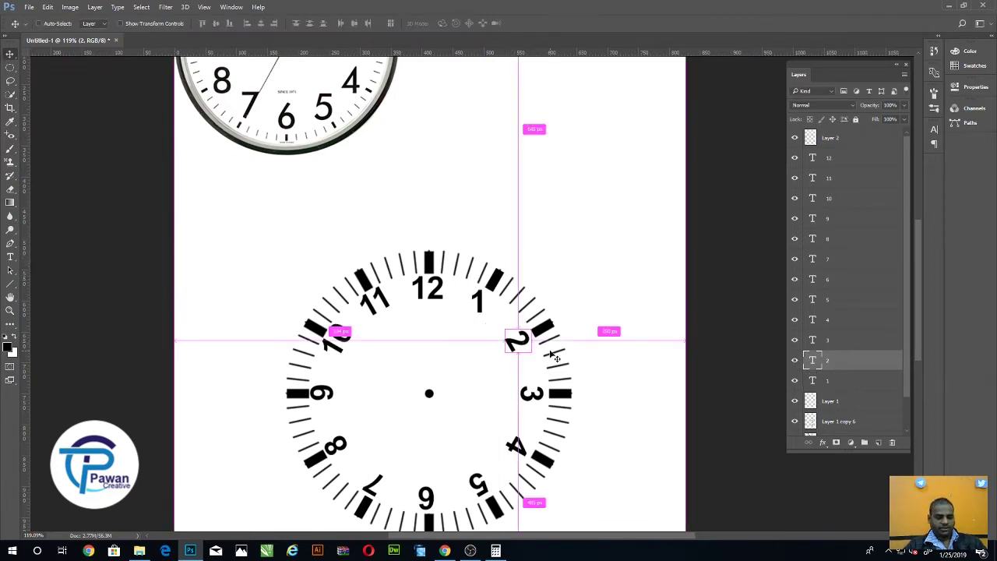
pyautogui.hotkey('ctrl', 't')
pyautogui.moveTo(575, 325); pyautogui.dragTo(527, 279)
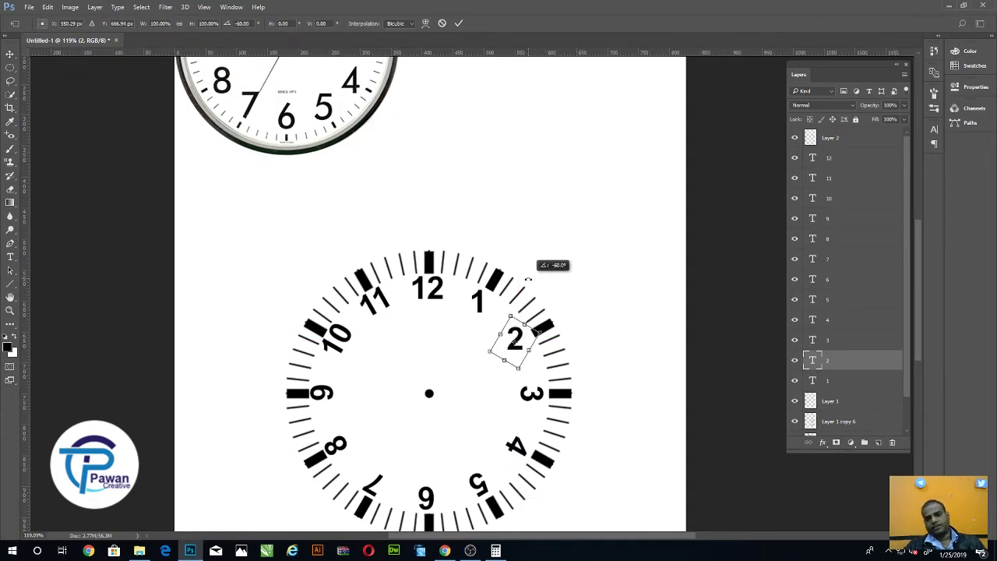
pyautogui.press('Return')
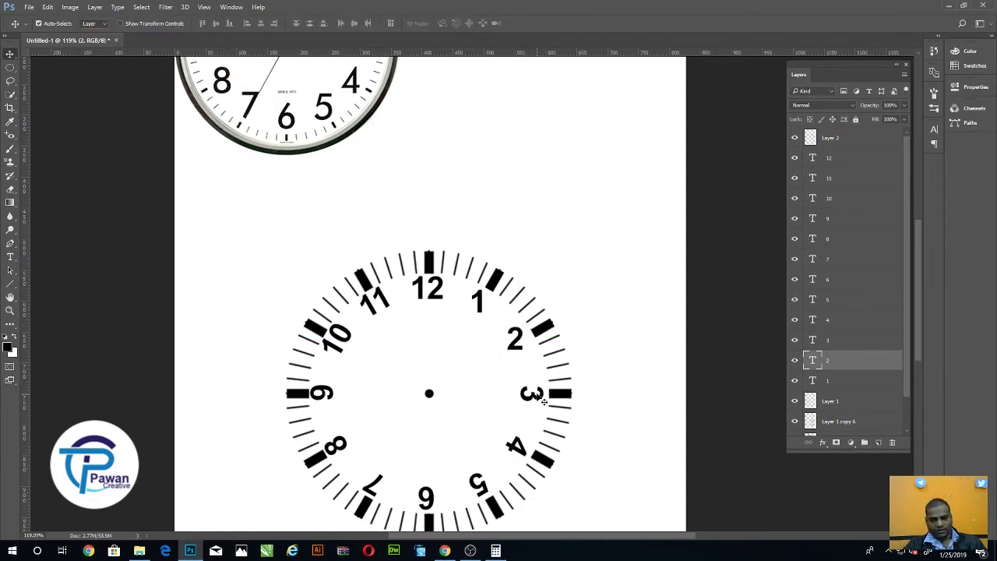
# Rotate numerals 3 and 4 upright by -90° and -120°.
pyautogui.click(537, 399)
pyautogui.hotkey('ctrl', 't')
pyautogui.moveTo(601, 392); pyautogui.dragTo(535, 313)
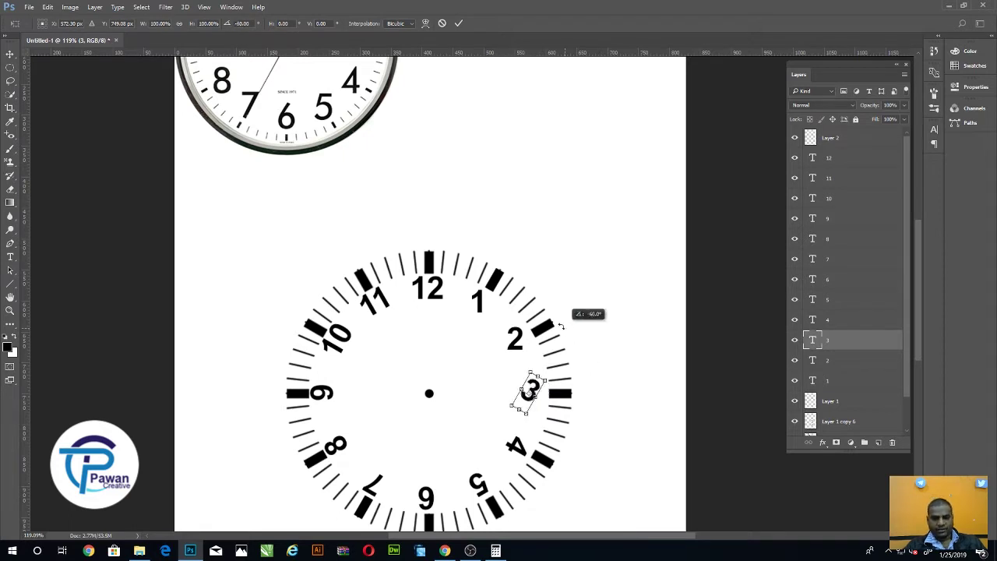
pyautogui.press('Return')
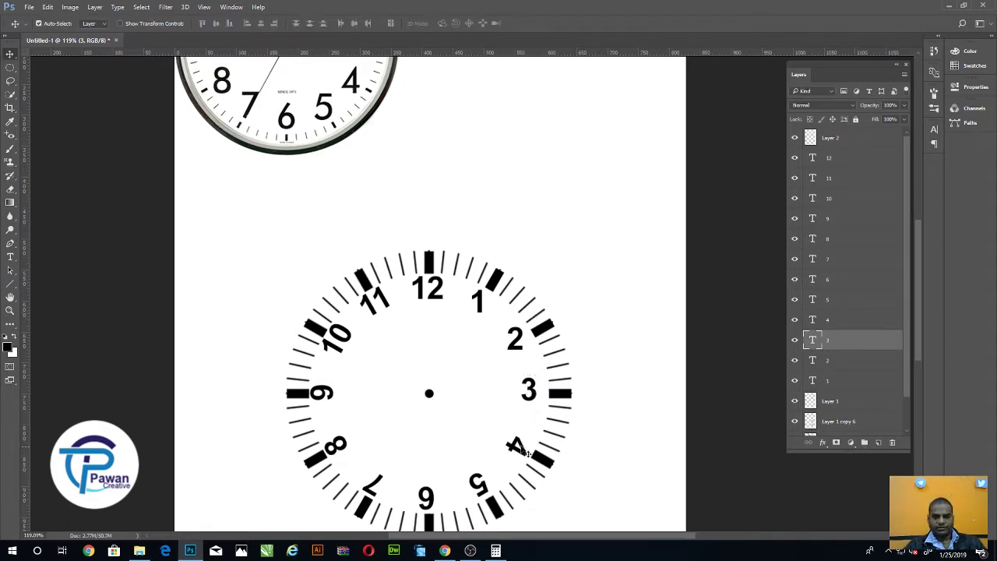
pyautogui.click(526, 458)
pyautogui.hotkey('ctrl', 't')
pyautogui.moveTo(583, 436); pyautogui.dragTo(454, 365)
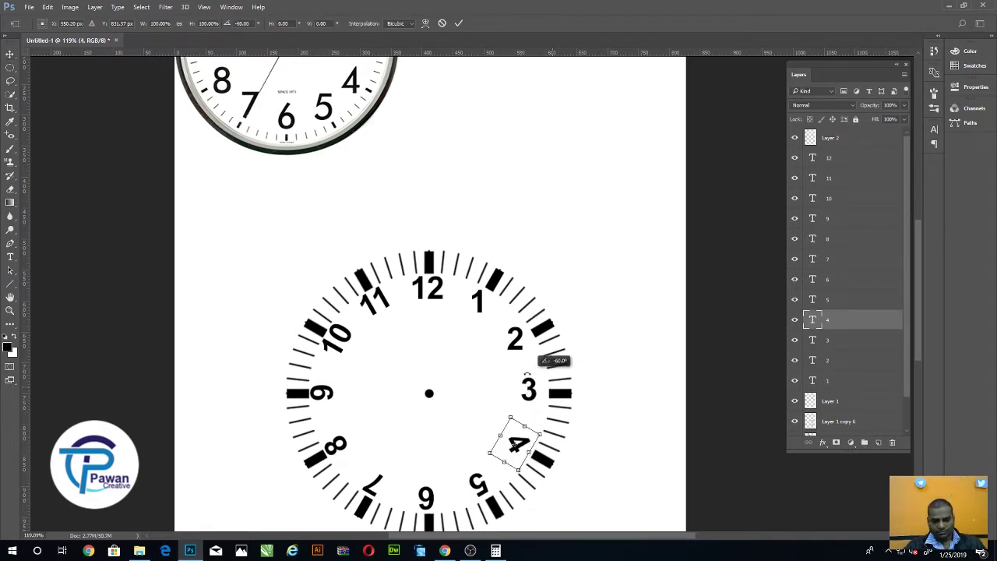
pyautogui.press('Return')
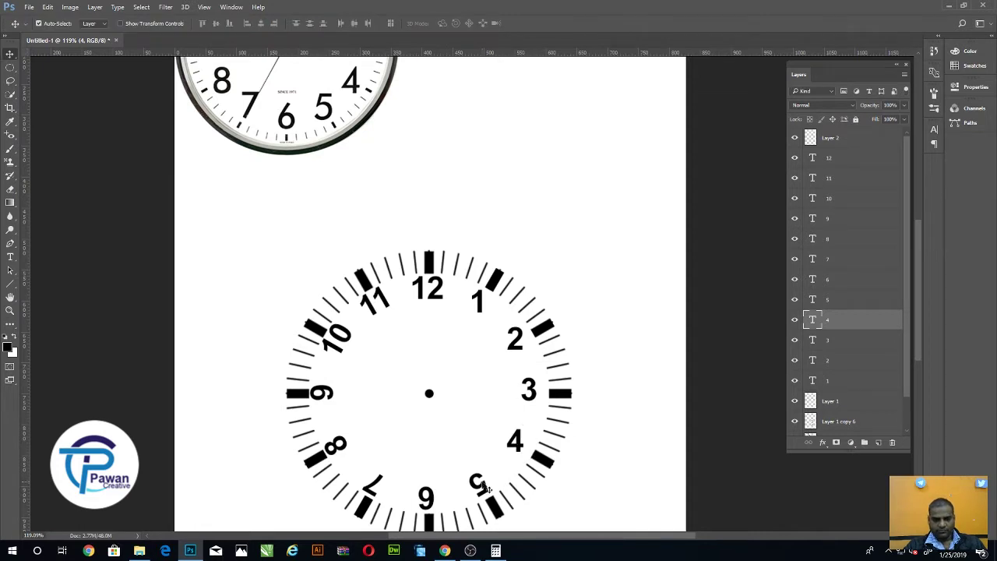
# Rotate numeral 5 upright by -150° and begin rotating the 6.
pyautogui.click(483, 487)
pyautogui.hotkey('ctrl', 't')
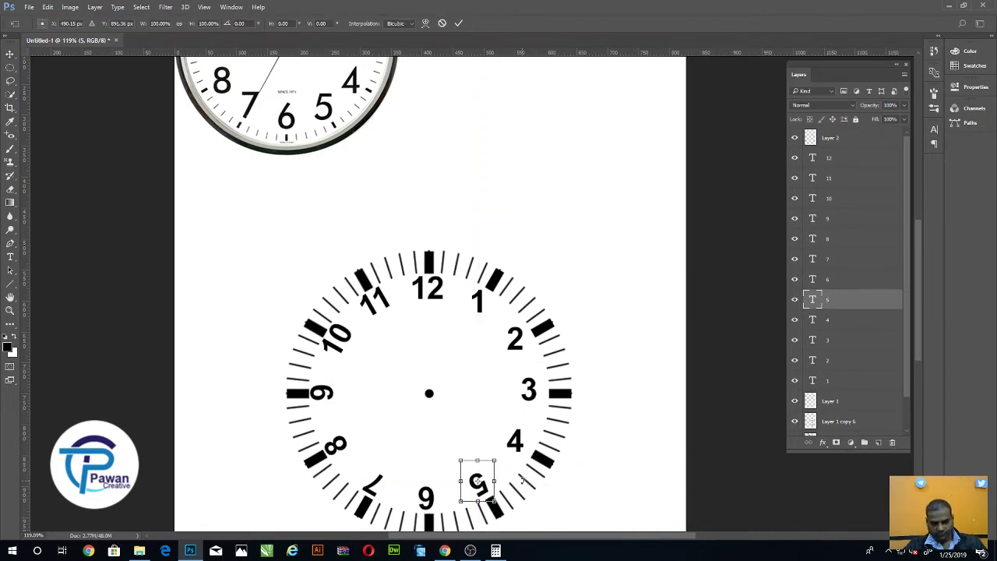
pyautogui.moveTo(518, 476); pyautogui.dragTo(360, 442)
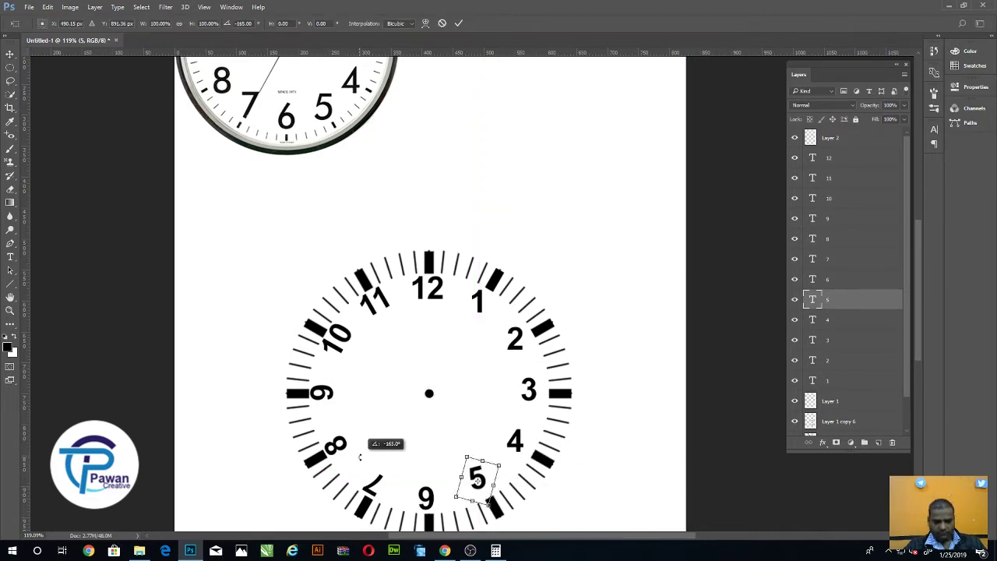
pyautogui.press('Return')
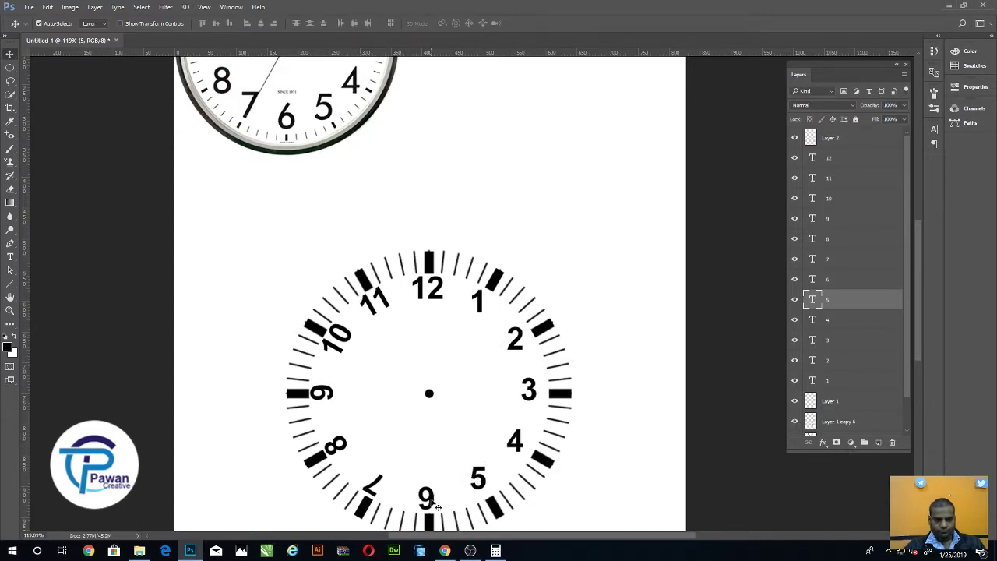
pyautogui.click(427, 500)
pyautogui.hotkey('ctrl', 't')
pyautogui.moveTo(456, 478); pyautogui.dragTo(334, 483)
pyautogui.scroll(3, 330, 421)
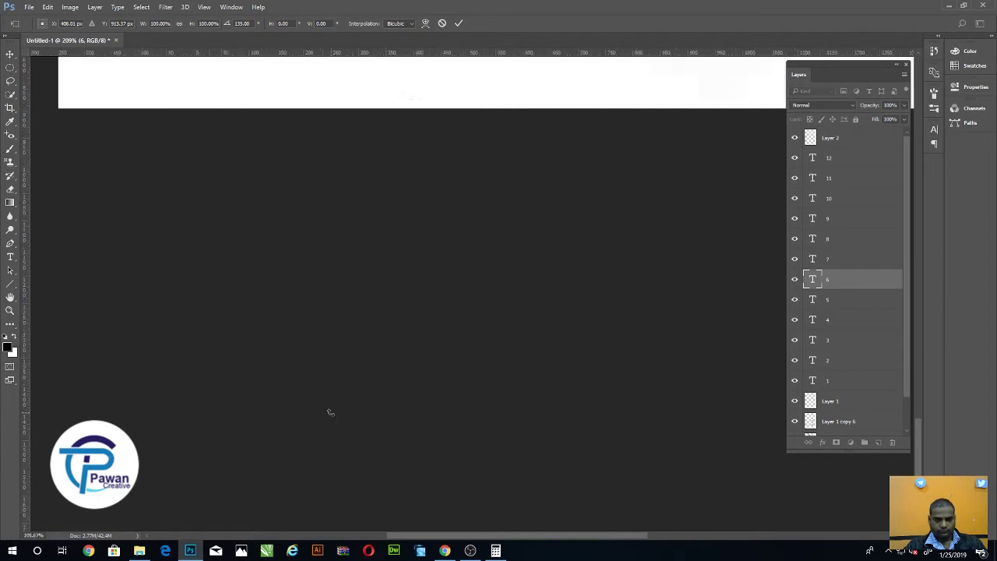
# Finish turning the 6 upright and rotate the 7 upright.
pyautogui.scroll(-5, 330, 413)
pyautogui.moveTo(503, 452); pyautogui.dragTo(485, 468)
pyautogui.press('Return')
pyautogui.click(434, 427)
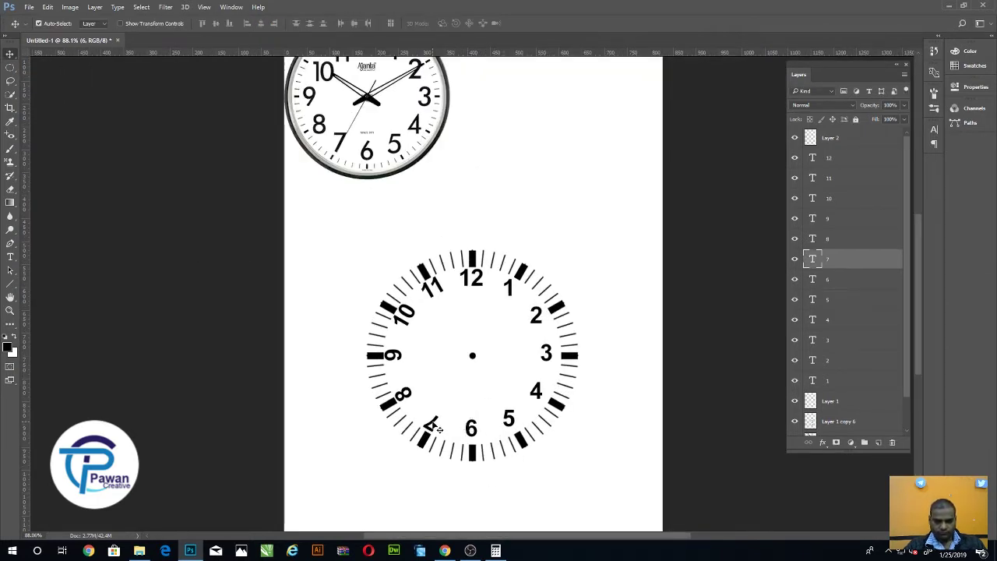
pyautogui.hotkey('ctrl', 't')
pyautogui.moveTo(453, 399)
pyautogui.mouseDown()
pyautogui.moveTo(438, 388)
pyautogui.moveTo(403, 505)
pyautogui.mouseUp()
pyautogui.press('Return')
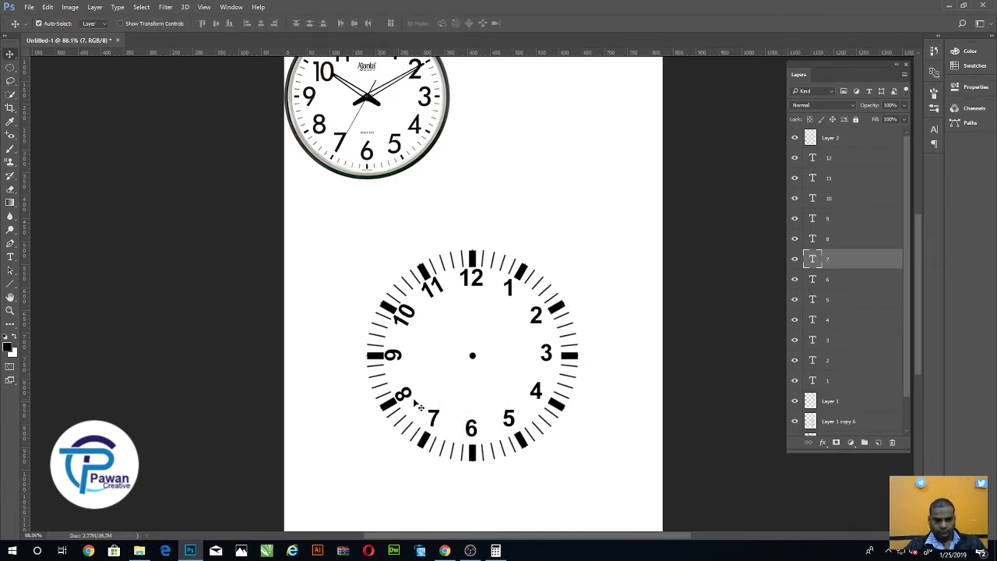
# Rotate the 8 and 9 numerals so they stand upright.
pyautogui.click(405, 394)
pyautogui.hotkey('ctrl', 't')
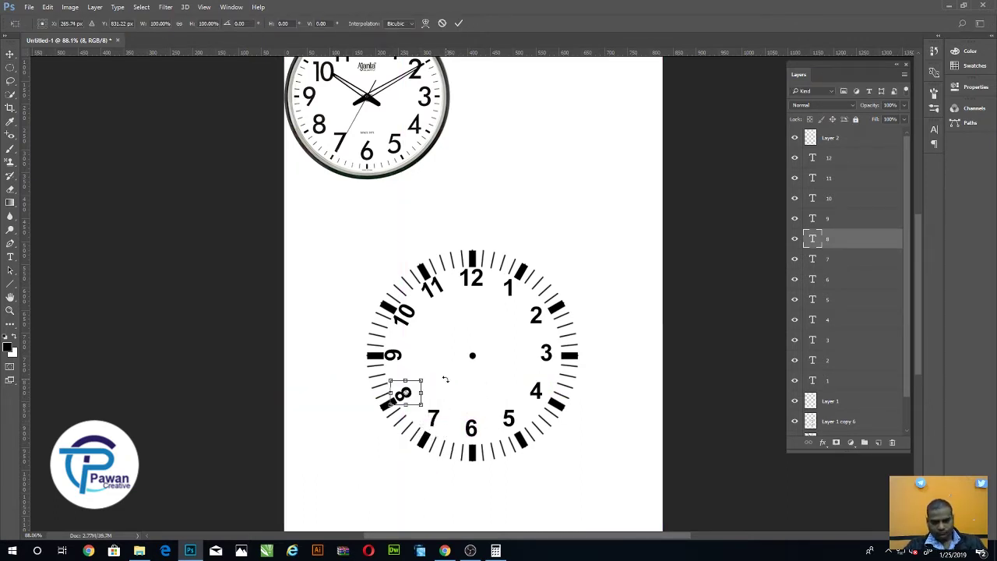
pyautogui.moveTo(441, 375); pyautogui.dragTo(403, 499)
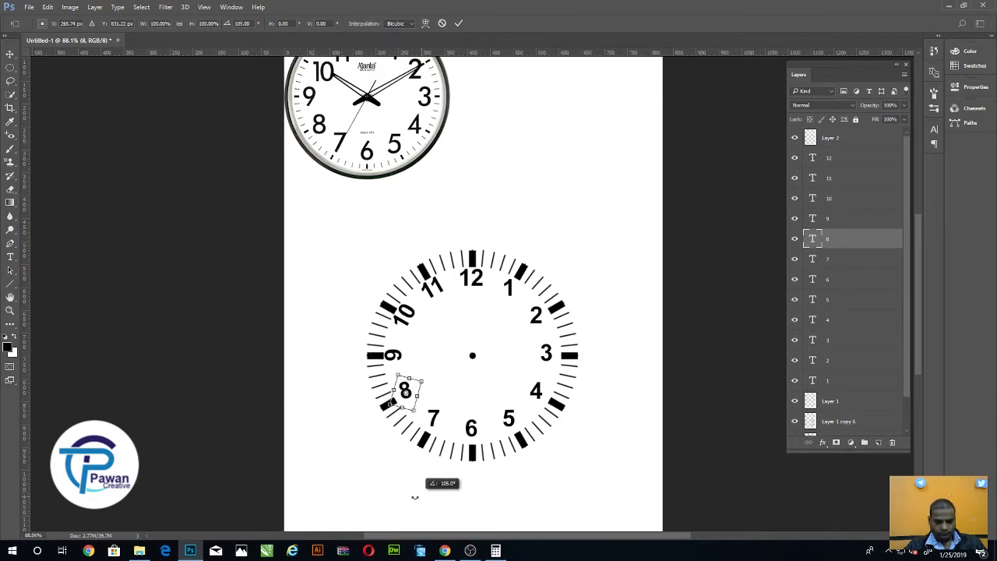
pyautogui.press('Return')
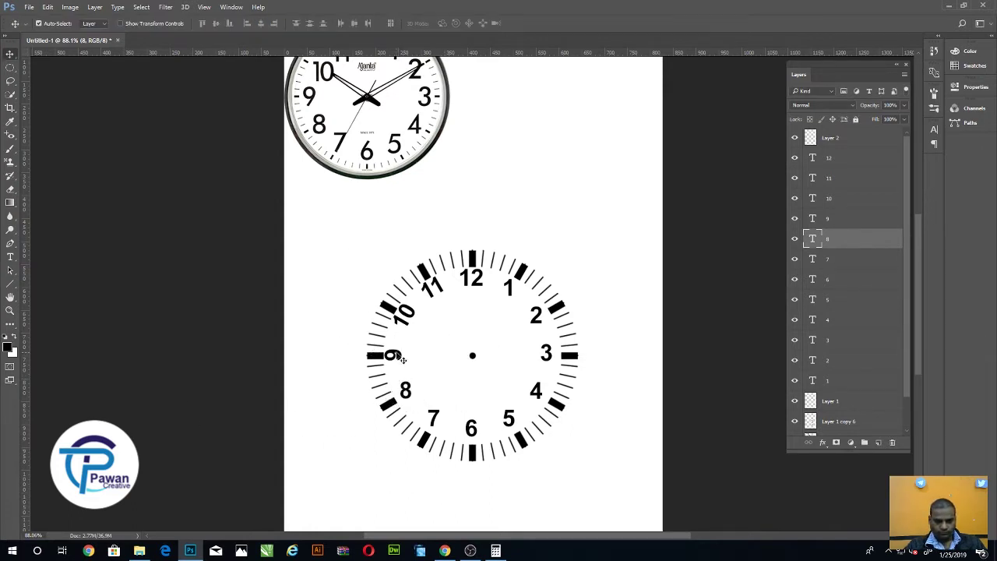
pyautogui.click(399, 357)
pyautogui.hotkey('ctrl', 't')
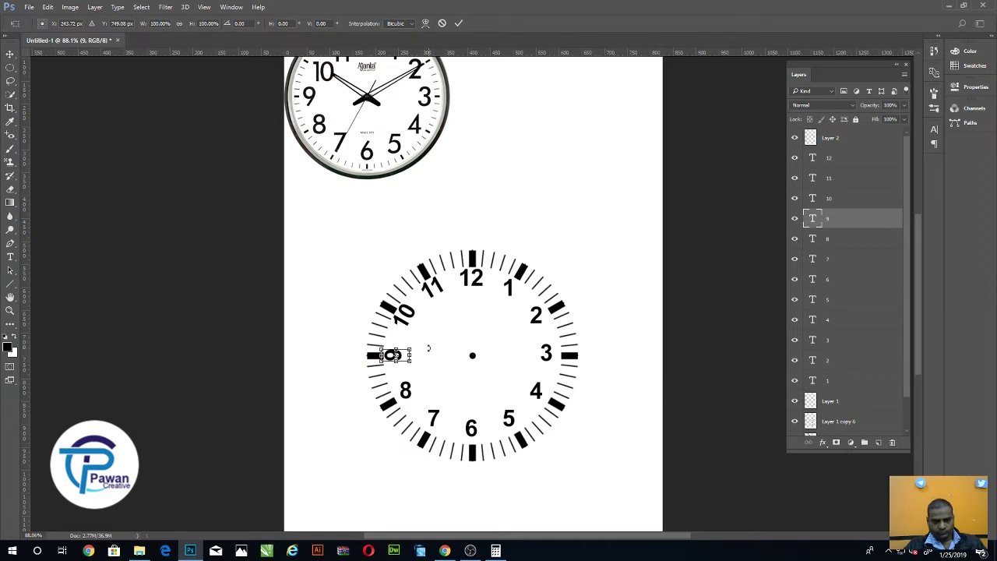
pyautogui.moveTo(427, 348); pyautogui.dragTo(413, 374)
pyautogui.press('Return')
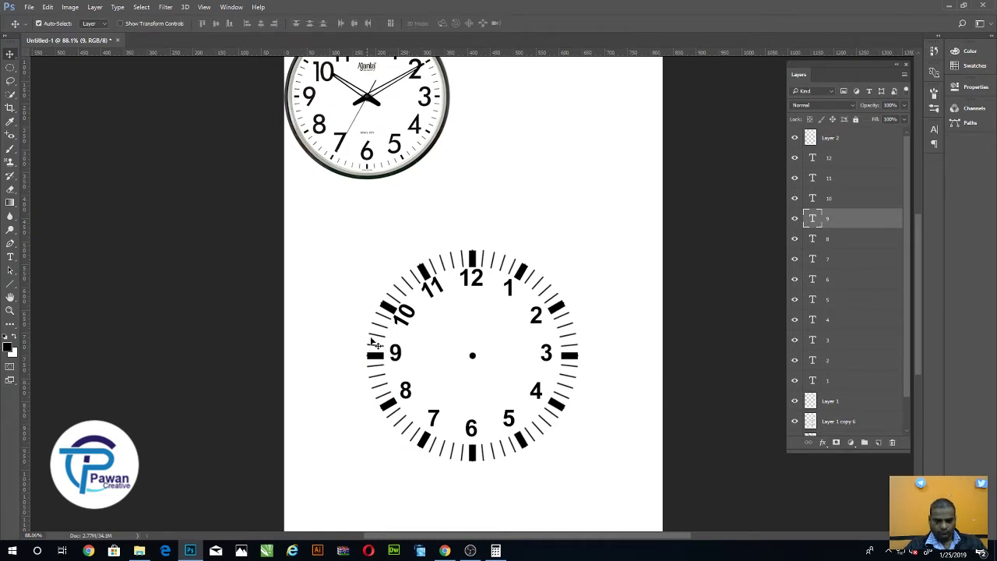
# Rotate the 10 upright by 60° and the 11 upright, then select all numeral layers.
pyautogui.click(411, 324)
pyautogui.click(421, 322)
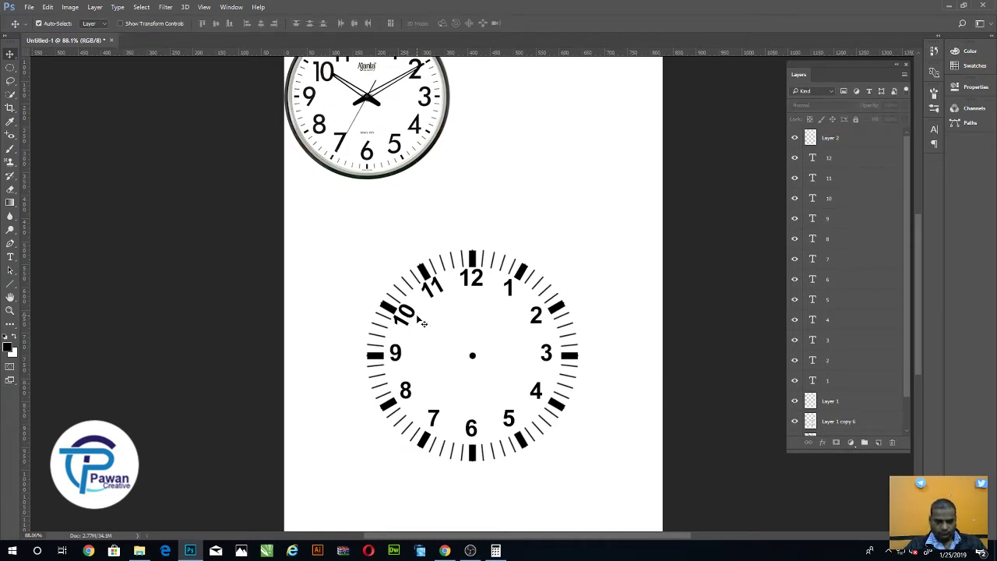
pyautogui.click(415, 324)
pyautogui.hotkey('ctrl', 't')
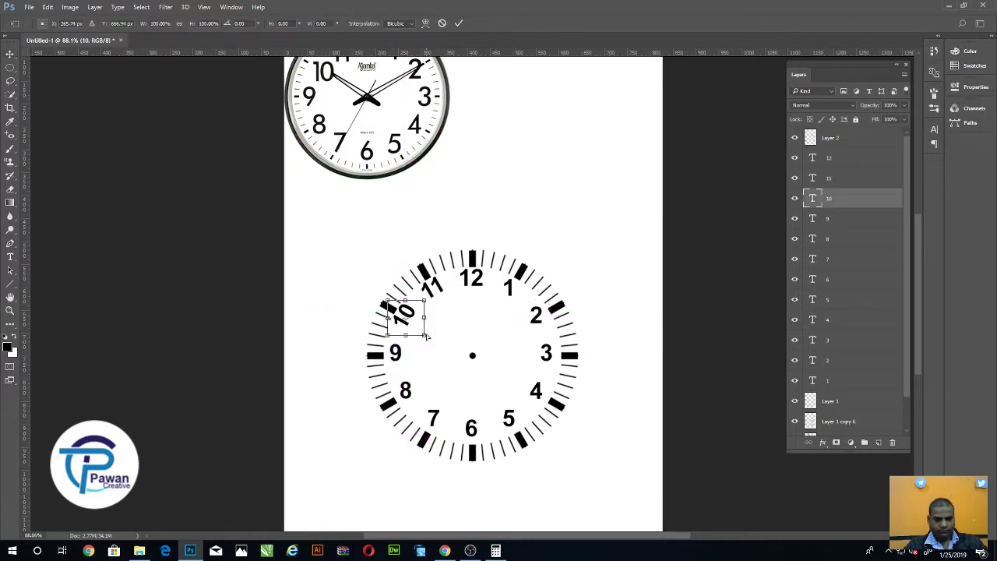
pyautogui.moveTo(438, 303); pyautogui.dragTo(437, 335)
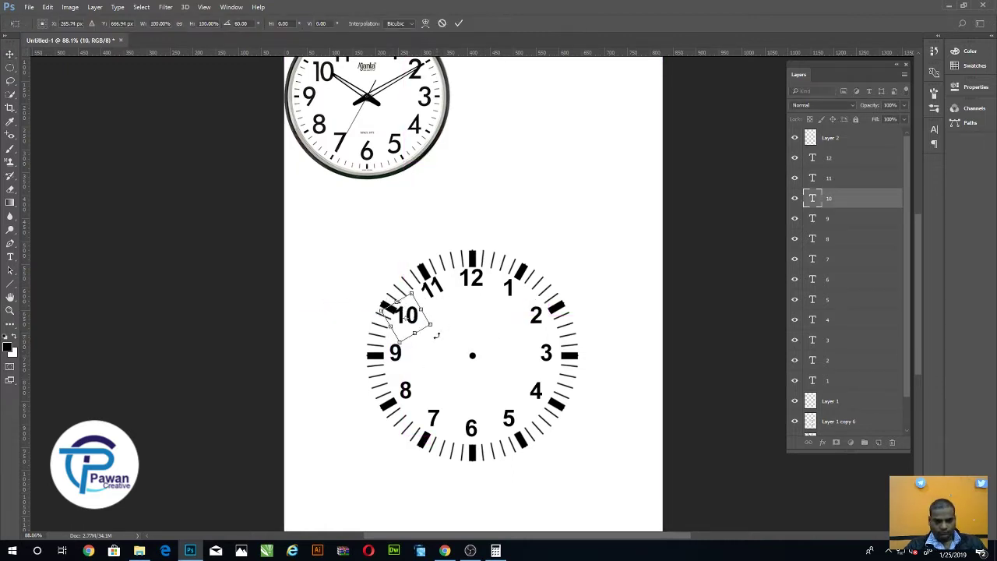
pyautogui.press('Return')
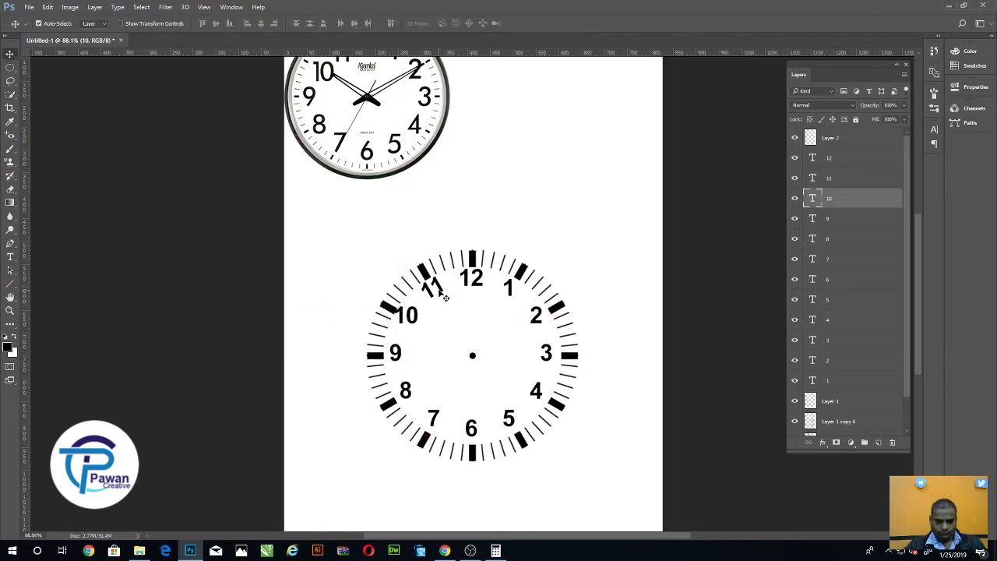
pyautogui.click(448, 297)
pyautogui.hotkey('ctrl', 't')
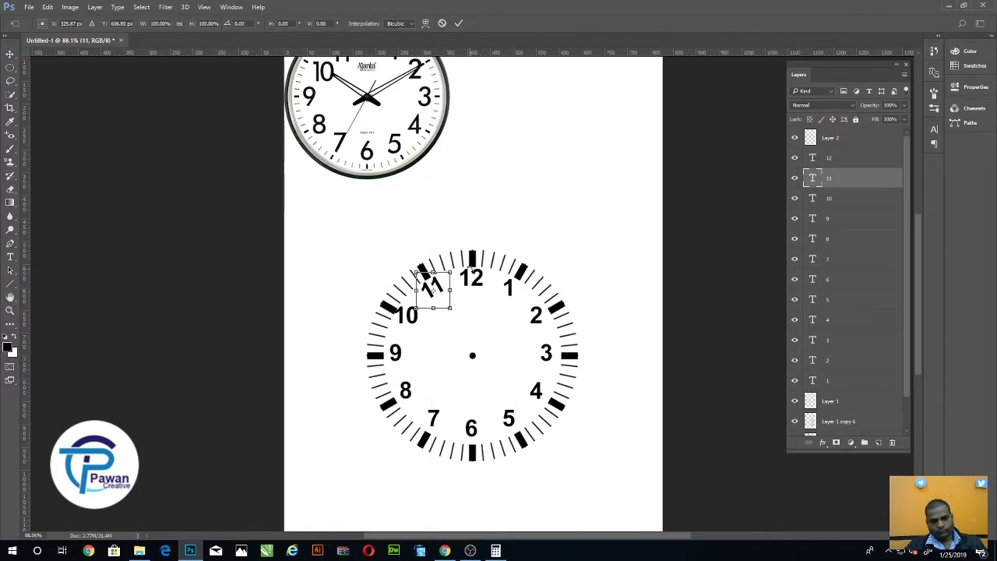
pyautogui.moveTo(461, 263); pyautogui.dragTo(476, 282)
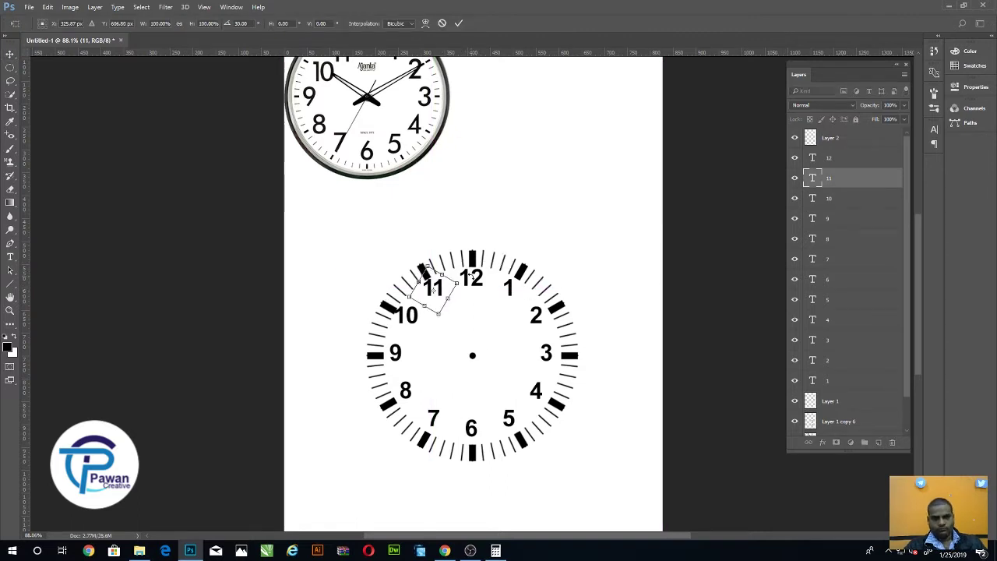
pyautogui.press('Return')
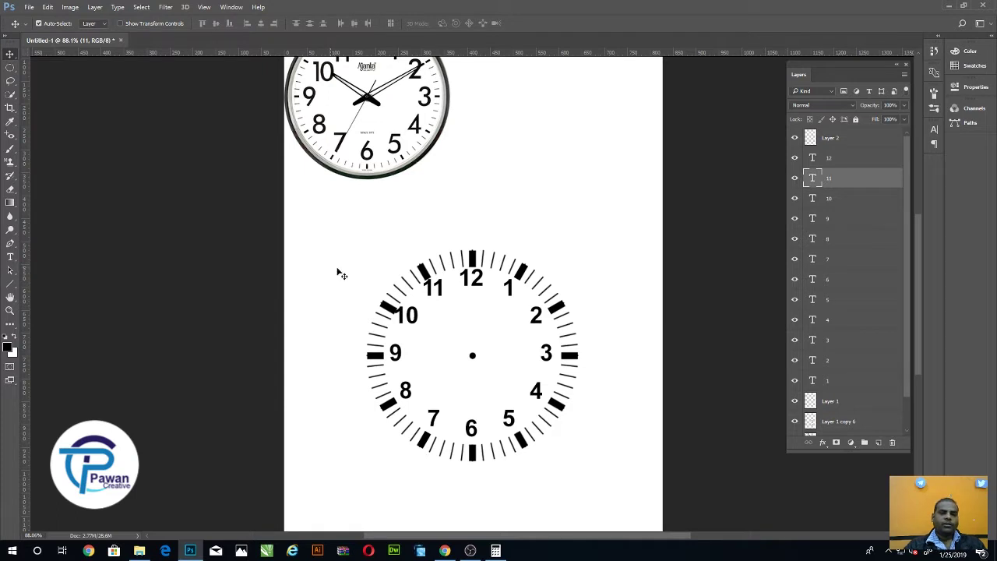
pyautogui.moveTo(607, 516); pyautogui.dragTo(607, 515)
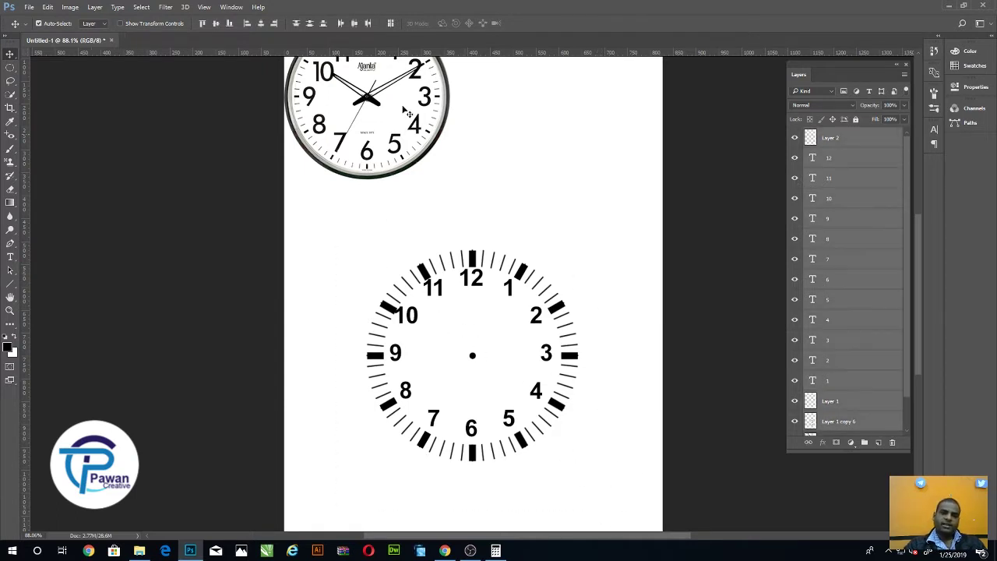
# Undo the accidental alignment and merge numeral layers 12 through 1 into one layer.
pyautogui.click(215, 23)
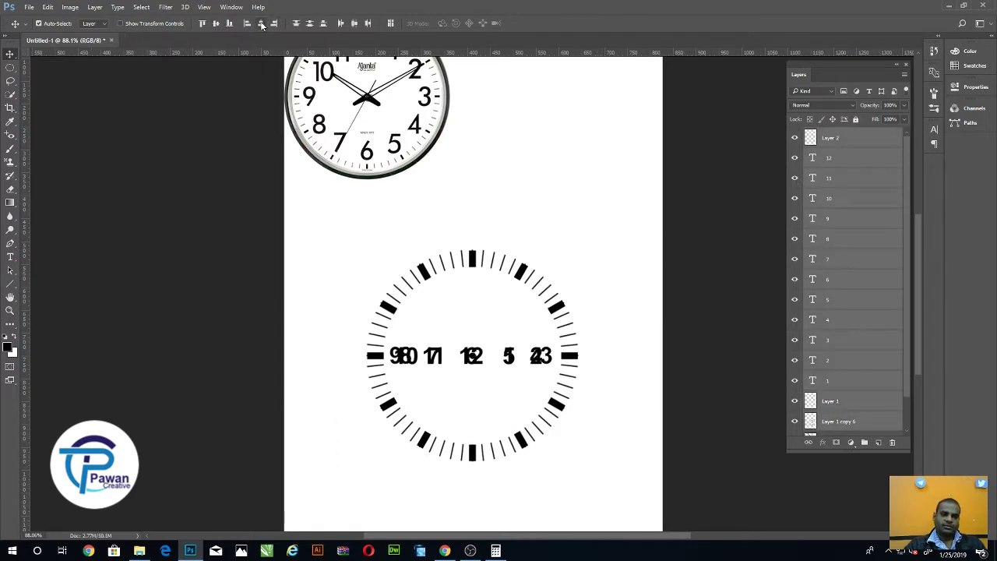
pyautogui.hotkey('ctrl', 'z')
pyautogui.click(529, 110)
pyautogui.moveTo(581, 259)
pyautogui.mouseDown()
pyautogui.moveTo(571, 307)
pyautogui.moveTo(472, 382)
pyautogui.mouseUp()
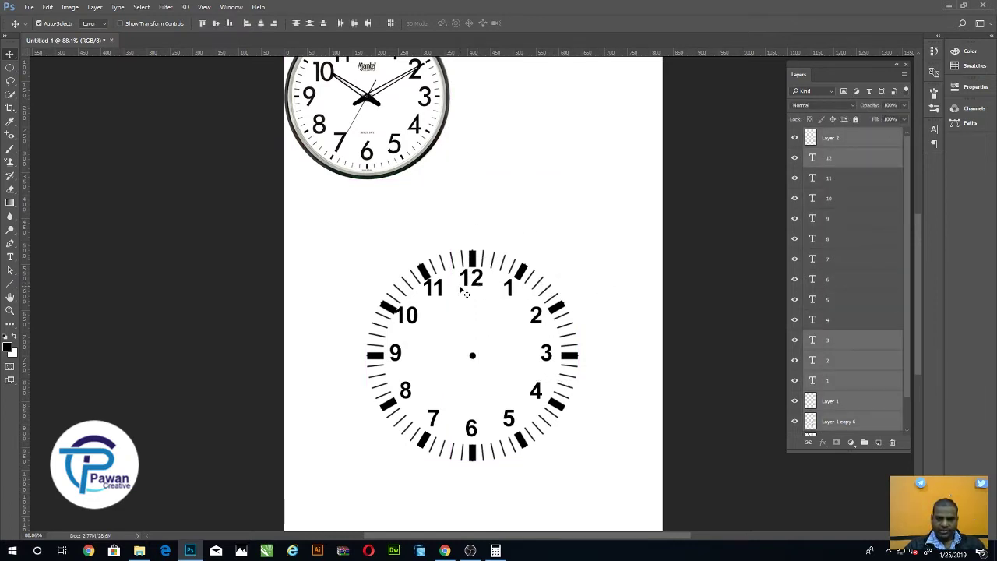
pyautogui.click(716, 214)
pyautogui.click(837, 158)
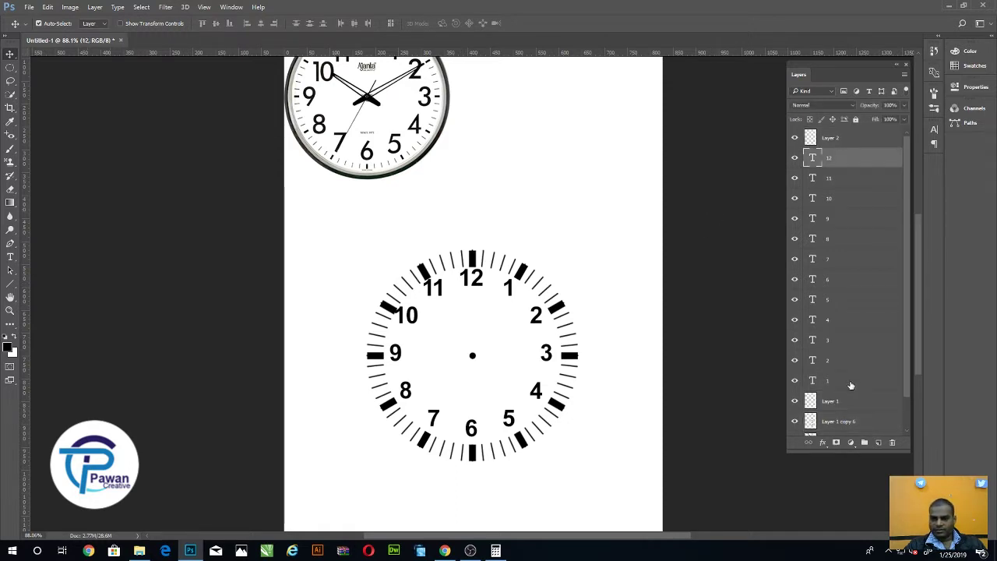
pyautogui.keyDown('shift'); pyautogui.click(849, 387); pyautogui.keyUp('shift')
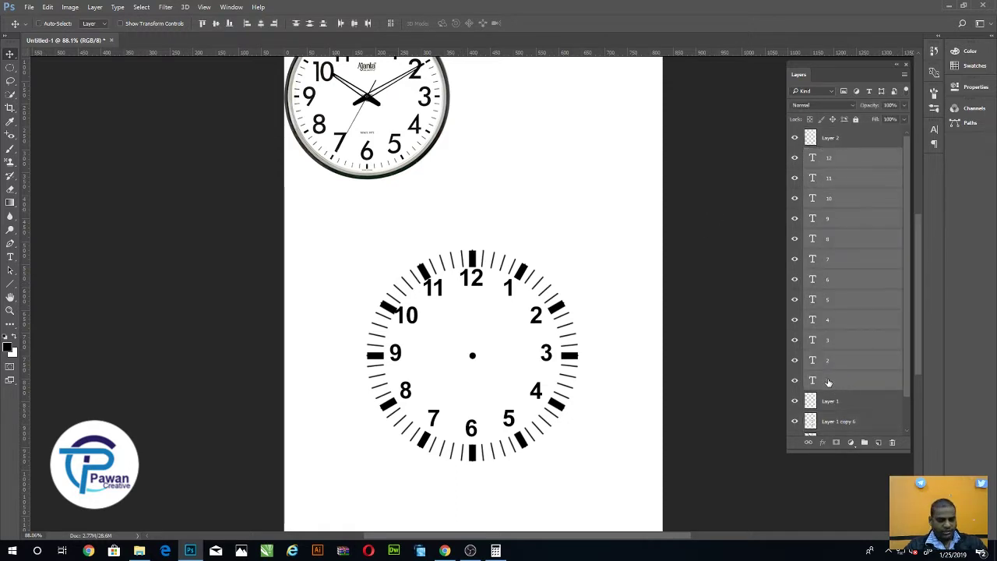
pyautogui.hotkey('ctrl', 'e')
# Centre the four clock-face layers vertically and horizontally on each other.
pyautogui.moveTo(602, 251); pyautogui.dragTo(267, 519)
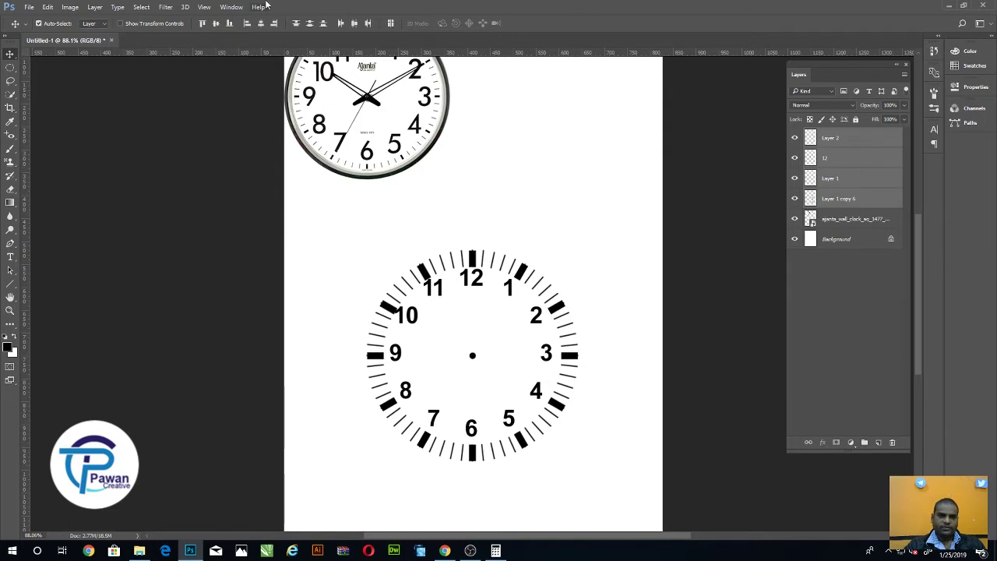
pyautogui.click(262, 24)
pyautogui.click(580, 194)
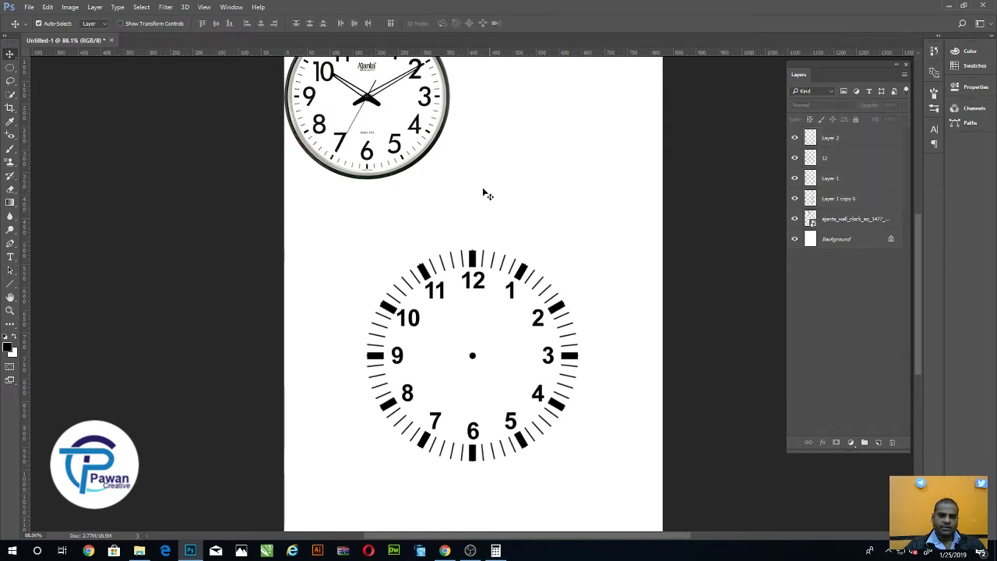
# Zoom in on the dial and drop a vertical guide through the clock's centre dot.
pyautogui.scroll(-1, 520, 226)
pyautogui.scroll(-1, 516, 214)
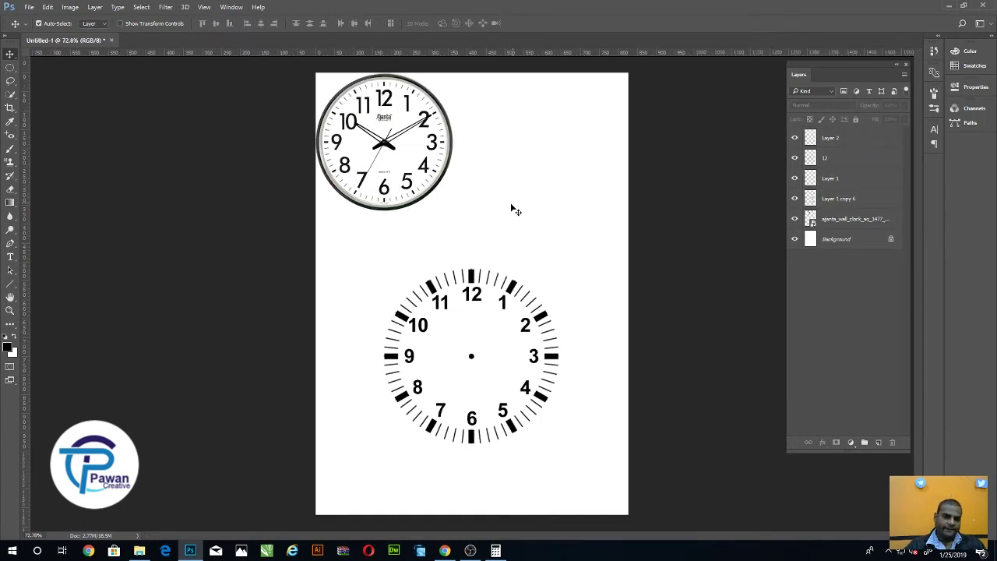
pyautogui.scroll(1, 469, 387)
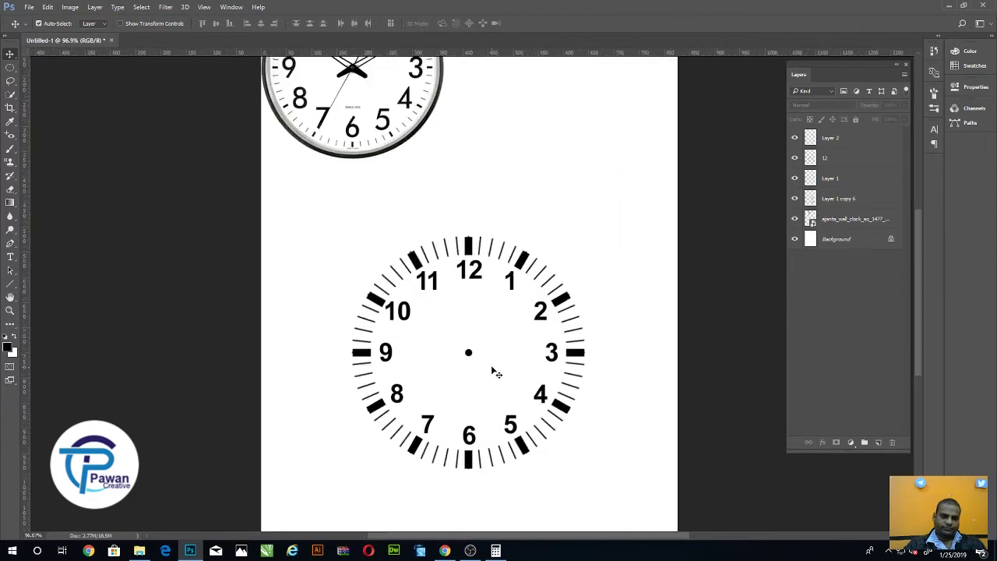
pyautogui.scroll(2, 492, 369)
pyautogui.scroll(1, 521, 349)
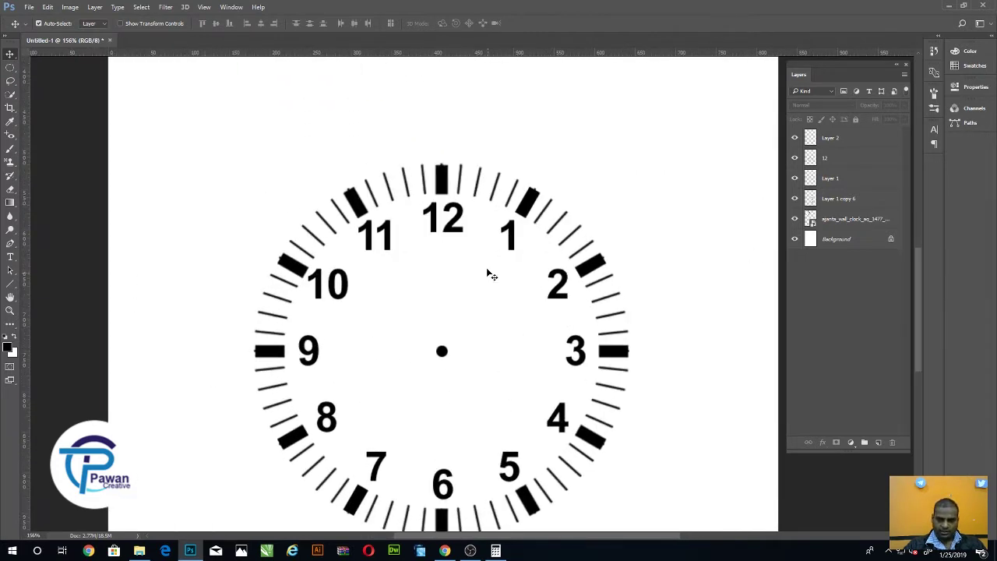
pyautogui.scroll(-1, 479, 244)
pyautogui.scroll(-1, 478, 245)
pyautogui.scroll(2, 454, 421)
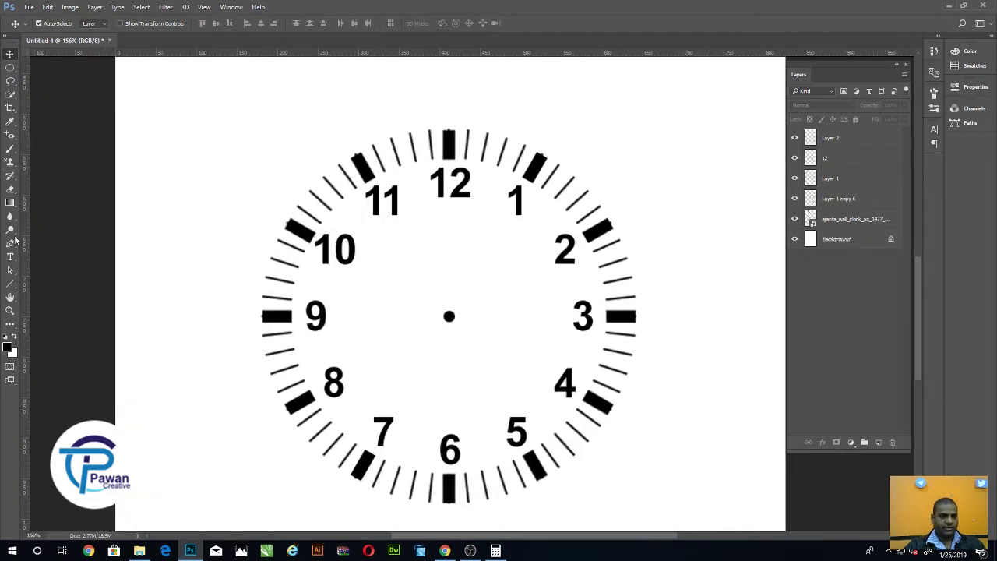
pyautogui.moveTo(29, 233); pyautogui.dragTo(450, 285)
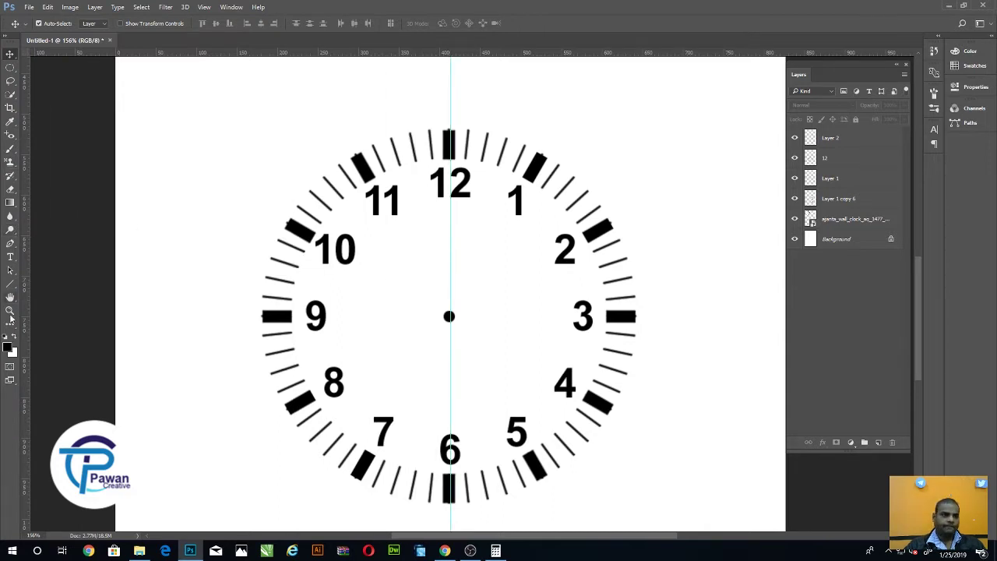
pyautogui.click(10, 244)
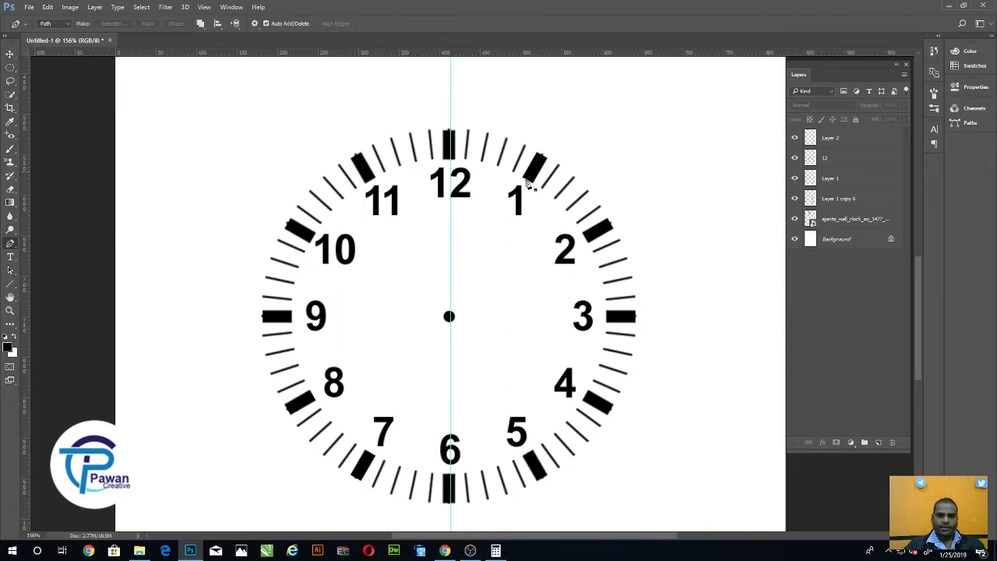
# Draw one half of the hand outline from just below the 12 to the centre dot.
pyautogui.click(450, 202)
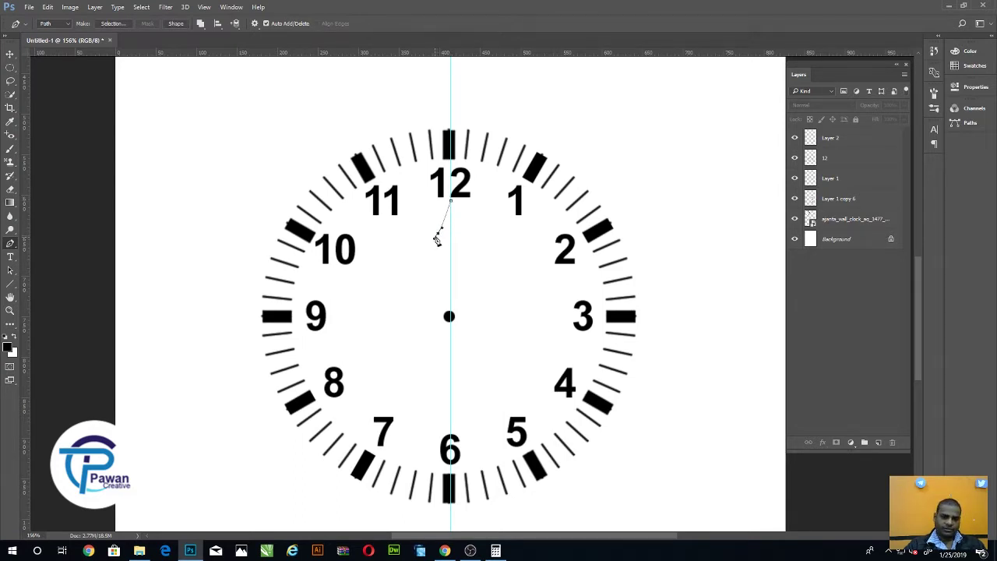
pyautogui.click(447, 310)
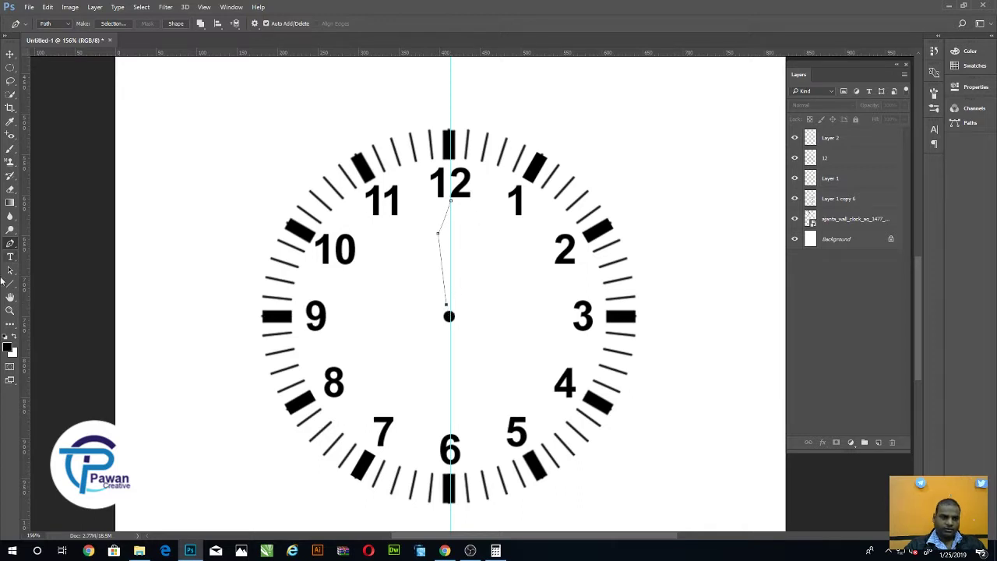
pyautogui.click(10, 269)
pyautogui.click(54, 270)
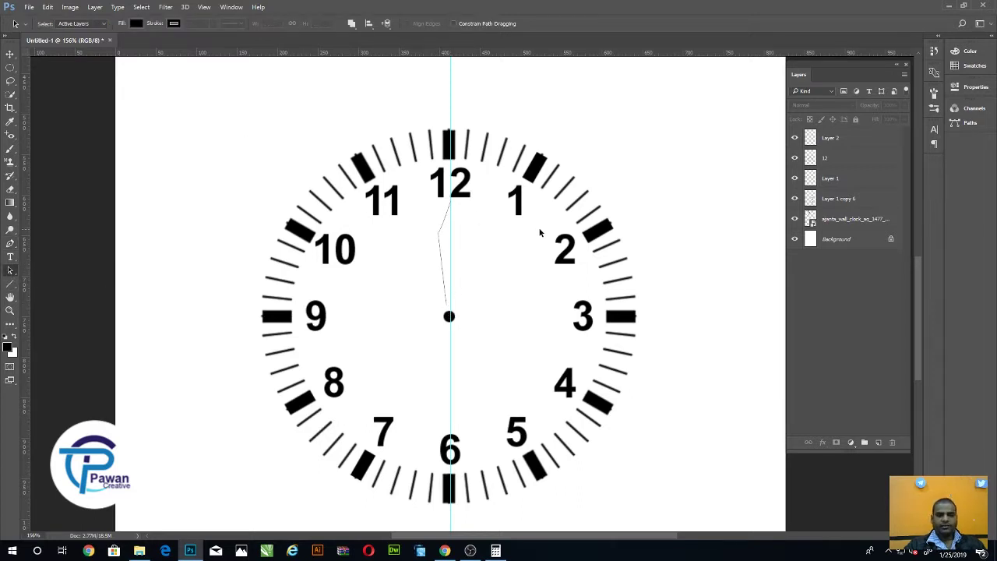
pyautogui.scroll(3, 463, 229)
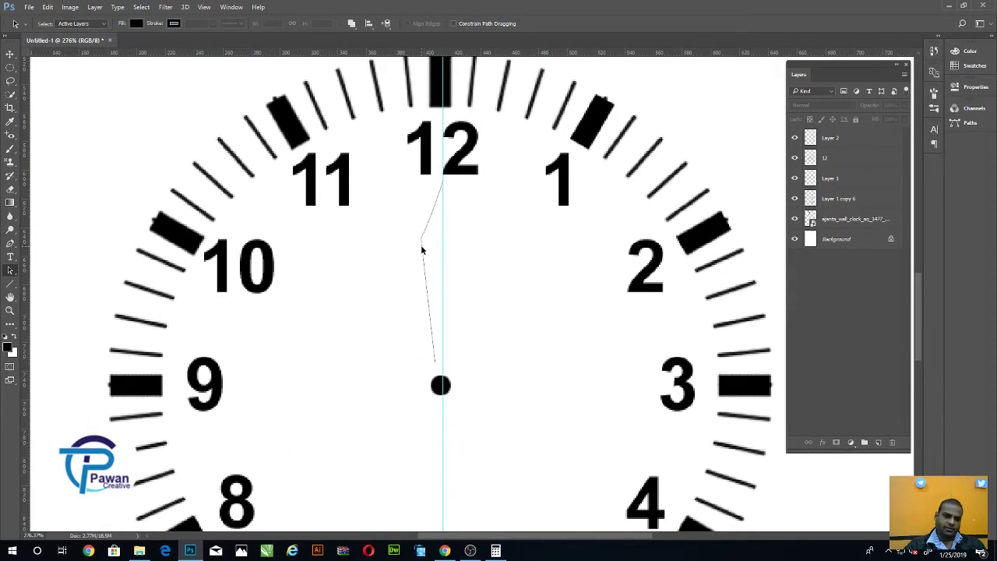
# Duplicate the half-outline, flip it horizontally and line it up to form a symmetrical hand.
pyautogui.keyDown('alt'); pyautogui.moveTo(423, 250); pyautogui.dragTo(463, 253); pyautogui.keyUp('alt')
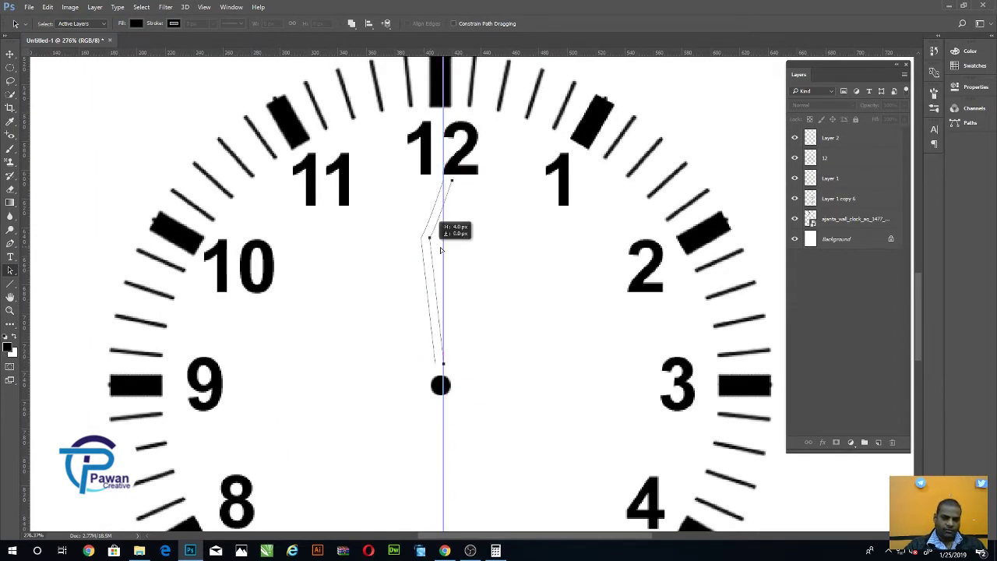
pyautogui.hotkey('ctrl', 't')
pyautogui.rightClick(480, 240)
pyautogui.click(523, 396)
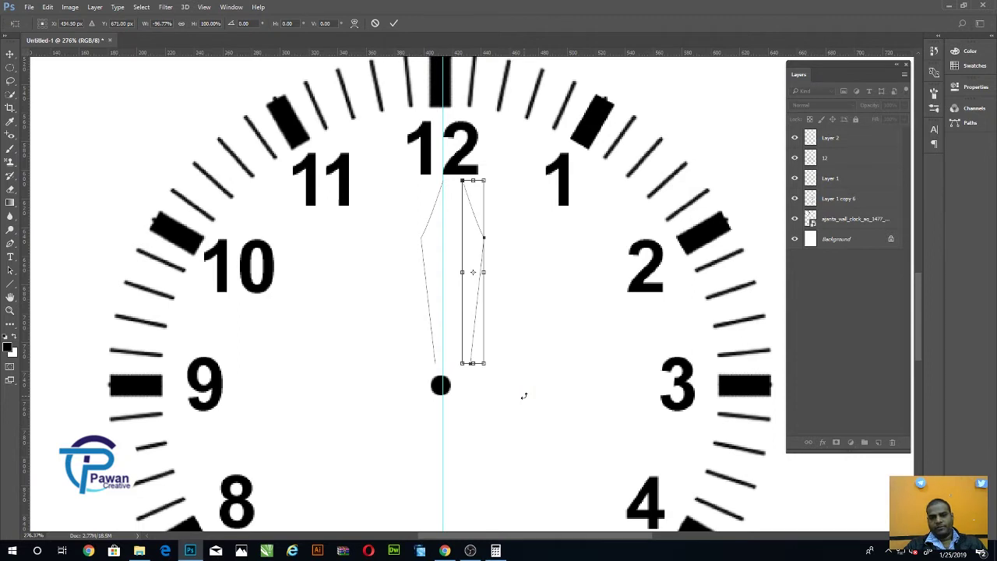
pyautogui.hotkey('shift', 'Left')
pyautogui.hotkey('shift', 'Left')
pyautogui.press('Right')
pyautogui.press('Right')
pyautogui.press('Right')
pyautogui.press('Right')
pyautogui.press('Right')
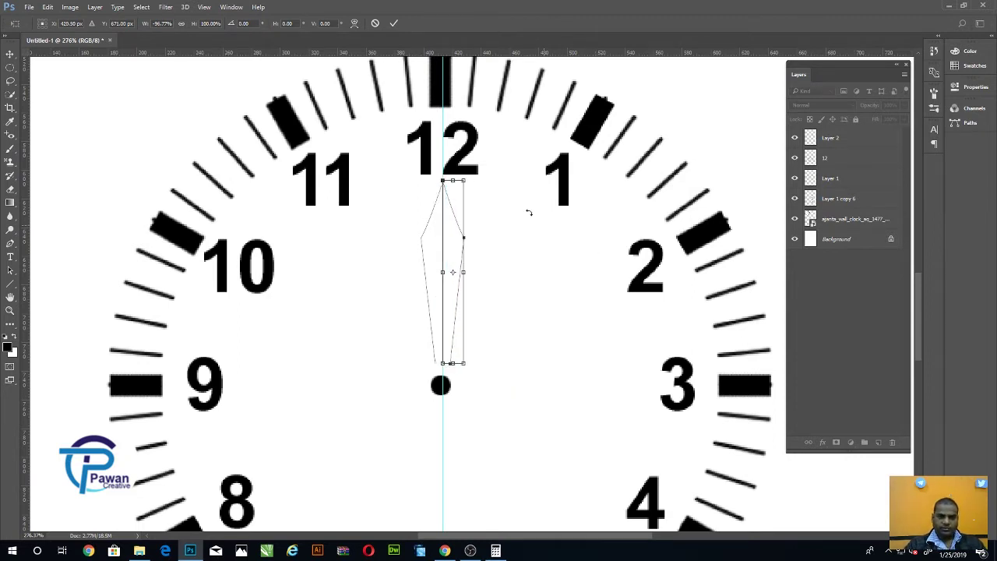
pyautogui.press('a')
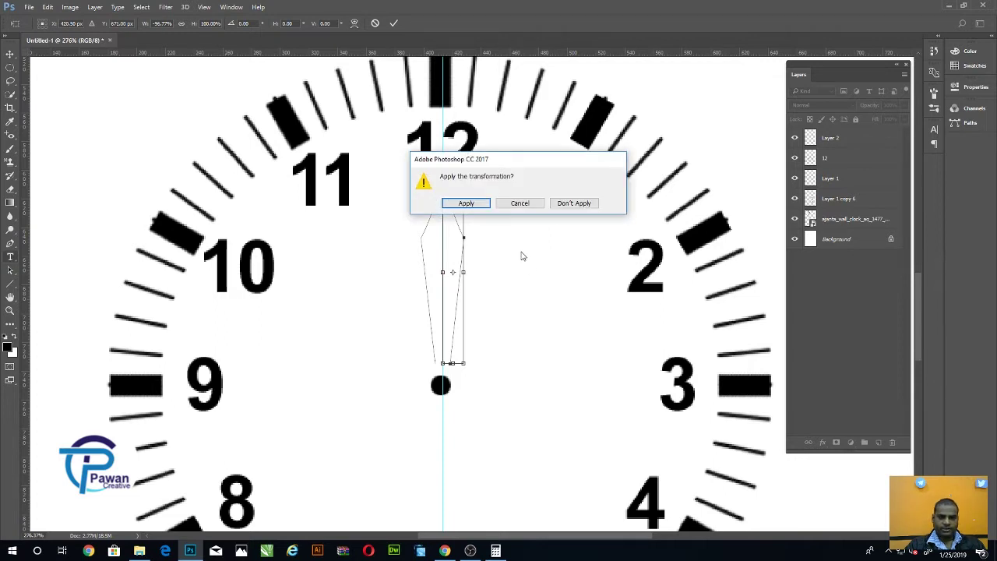
pyautogui.click(472, 203)
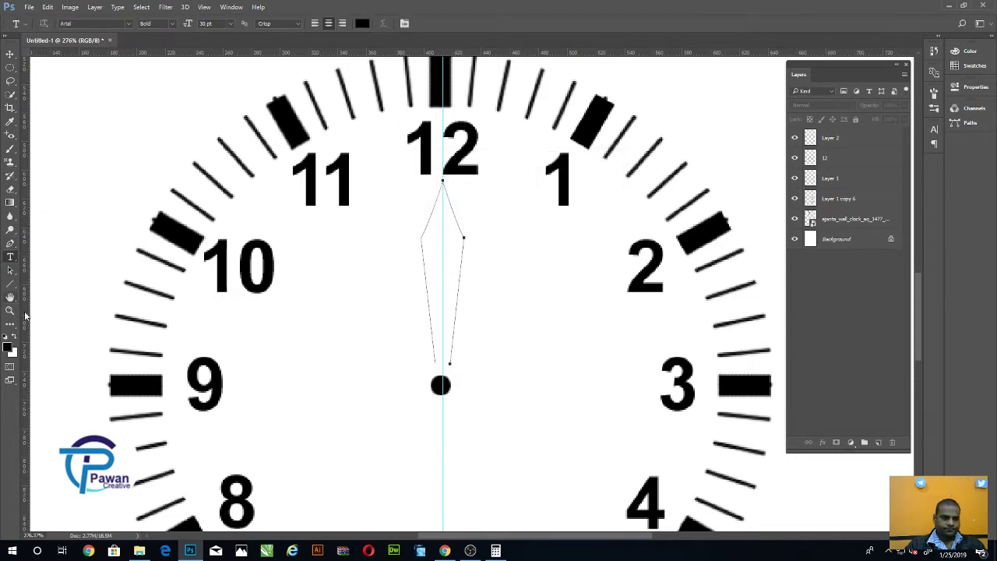
# Close the hand outline into a selection and add a new layer named minute above Layer 2.
pyautogui.click(10, 244)
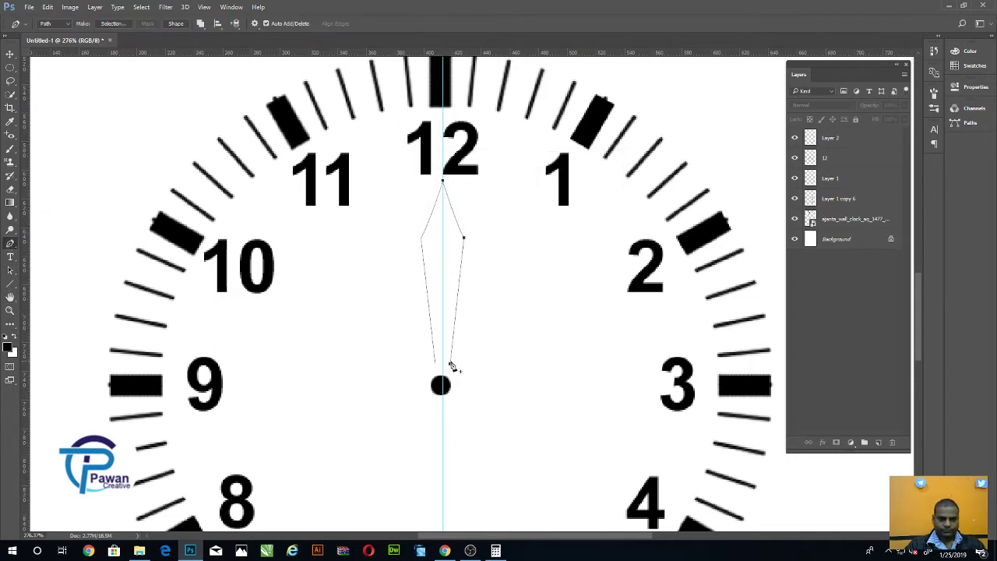
pyautogui.click(436, 364)
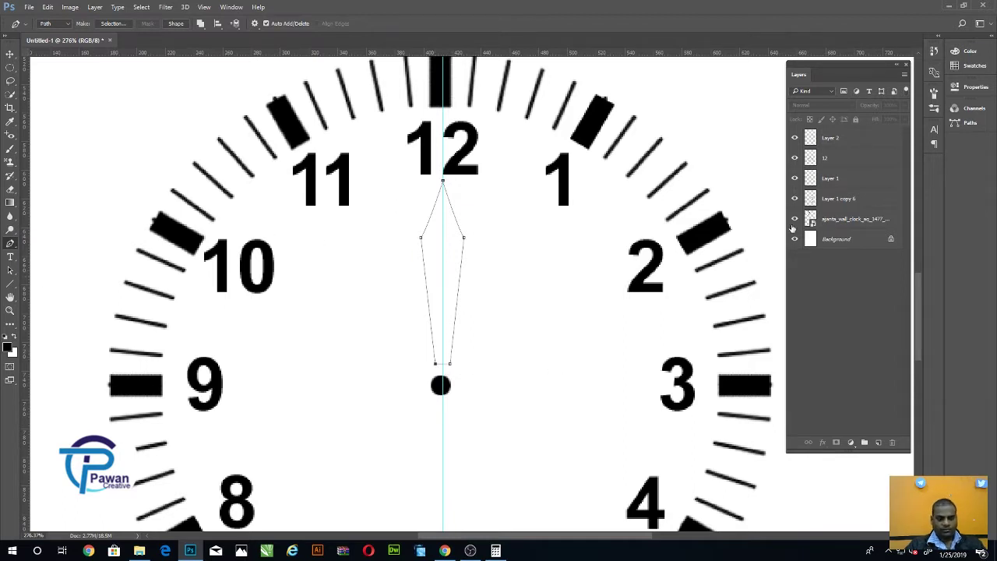
pyautogui.hotkey('ctrl', 'Return')
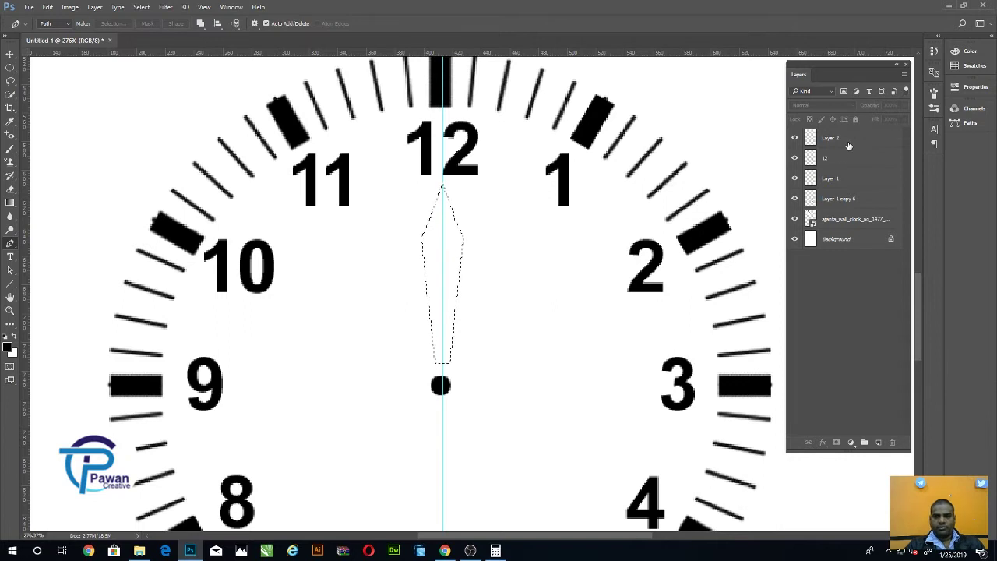
pyautogui.click(848, 144)
pyautogui.click(878, 442)
pyautogui.doubleClick(831, 138)
pyautogui.write('minute')
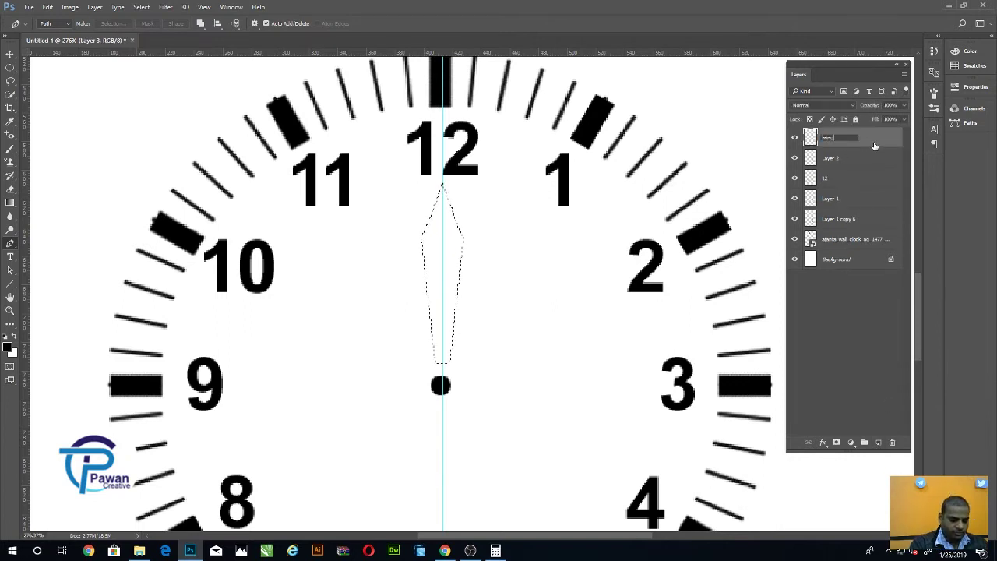
pyautogui.press('Return')
# Fill the hand with black, deselect, and nudge it down onto the centre dot.
pyautogui.hotkey('alt', 'BackSpace')
pyautogui.hotkey('ctrl', 'd')
pyautogui.press('v')
pyautogui.moveTo(452, 261); pyautogui.dragTo(451, 272)
pyautogui.press('Down')
pyautogui.press('Down')
pyautogui.press('Down')
pyautogui.press('Down')
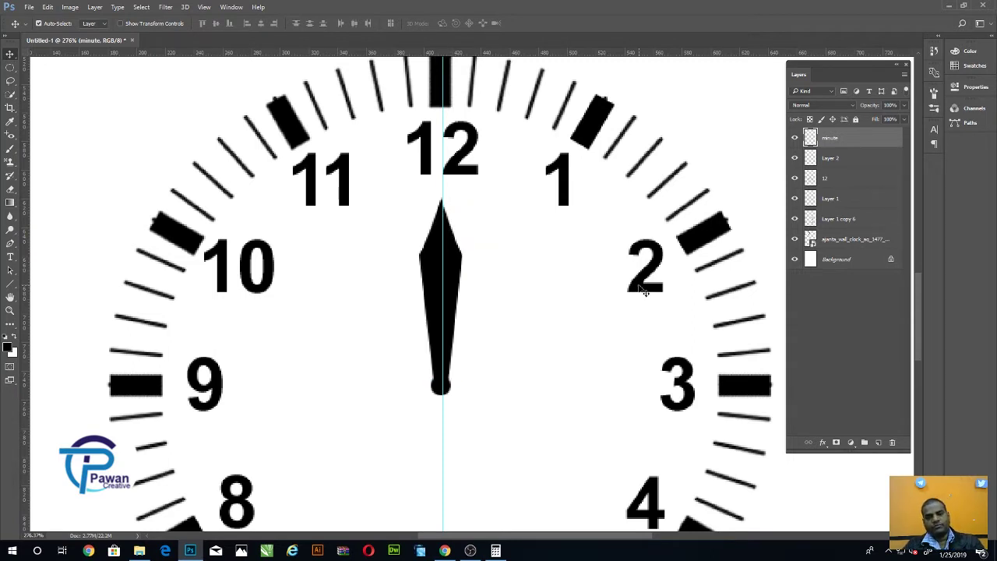
# Narrow the minute hand to 23 px wide and duplicate it as a minute copy layer.
pyautogui.hotkey('ctrl', 't')
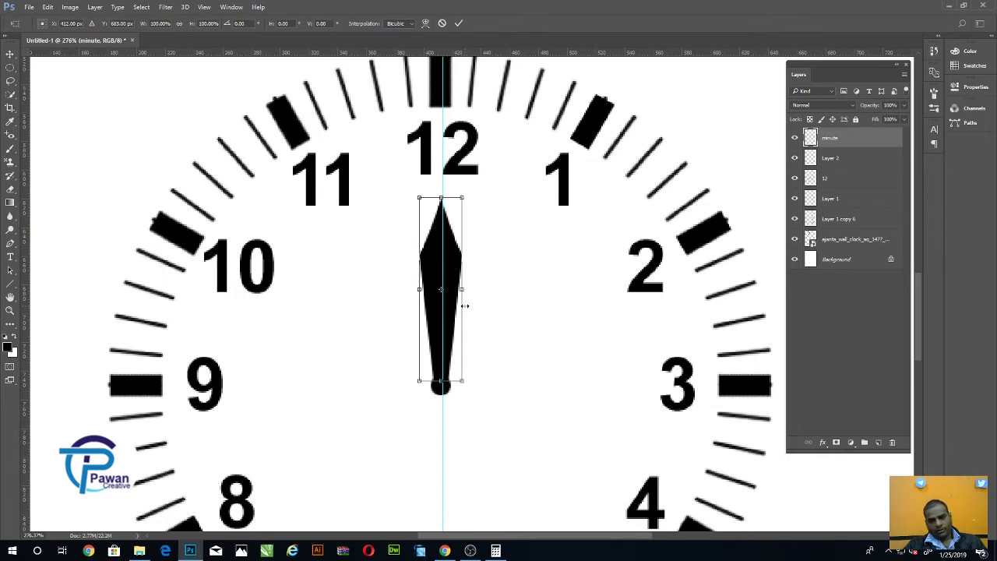
pyautogui.moveTo(463, 289); pyautogui.dragTo(459, 289)
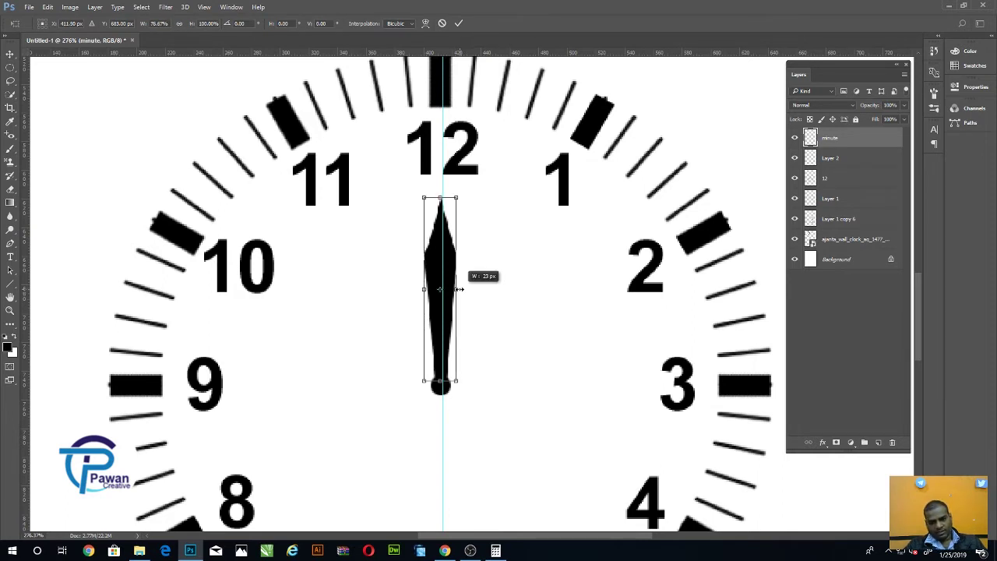
pyautogui.press('Return')
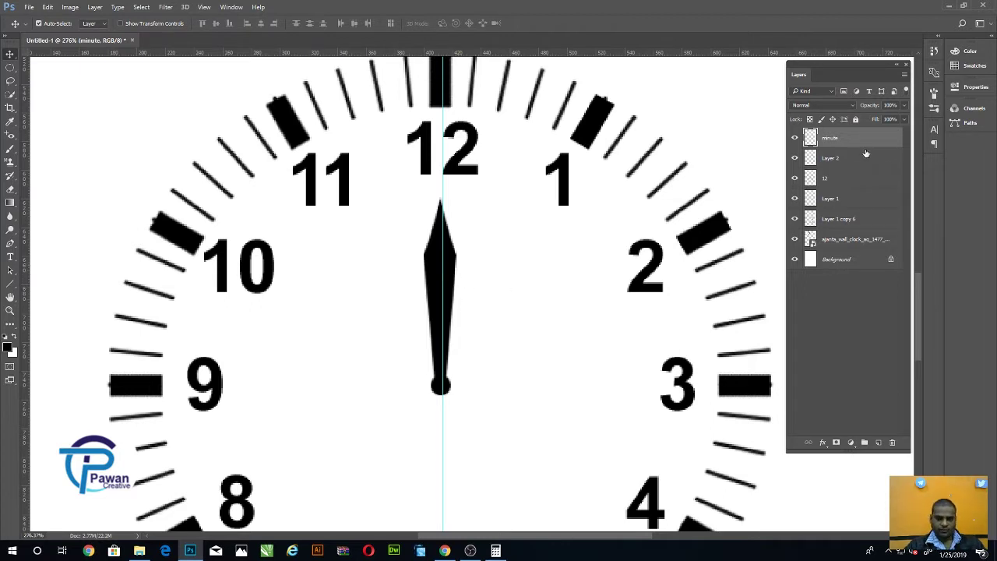
pyautogui.hotkey('ctrl', 'j')
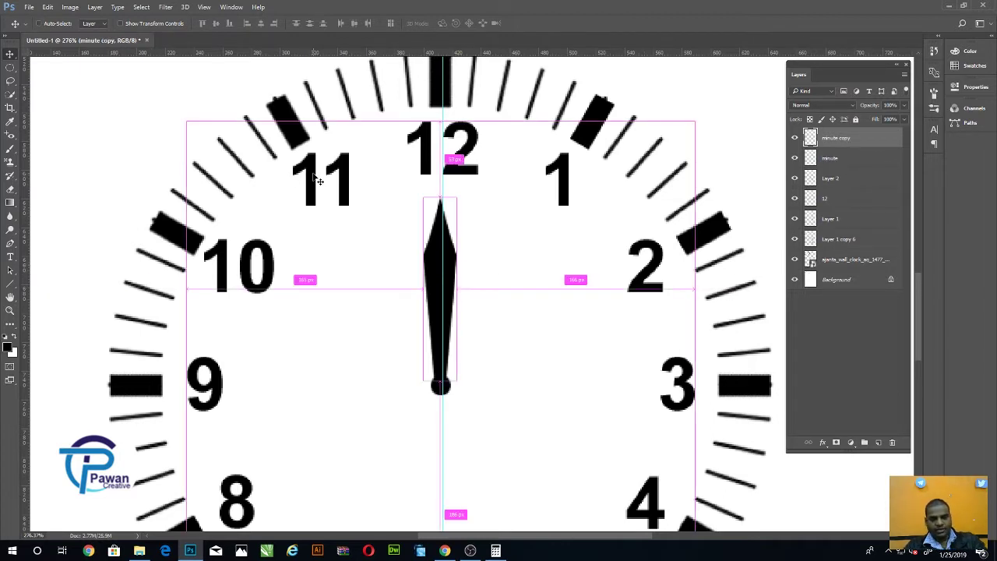
# Shrink and narrow the copied minute hand into an hour hand rotated to point at 3.
pyautogui.hotkey('ctrl', 't')
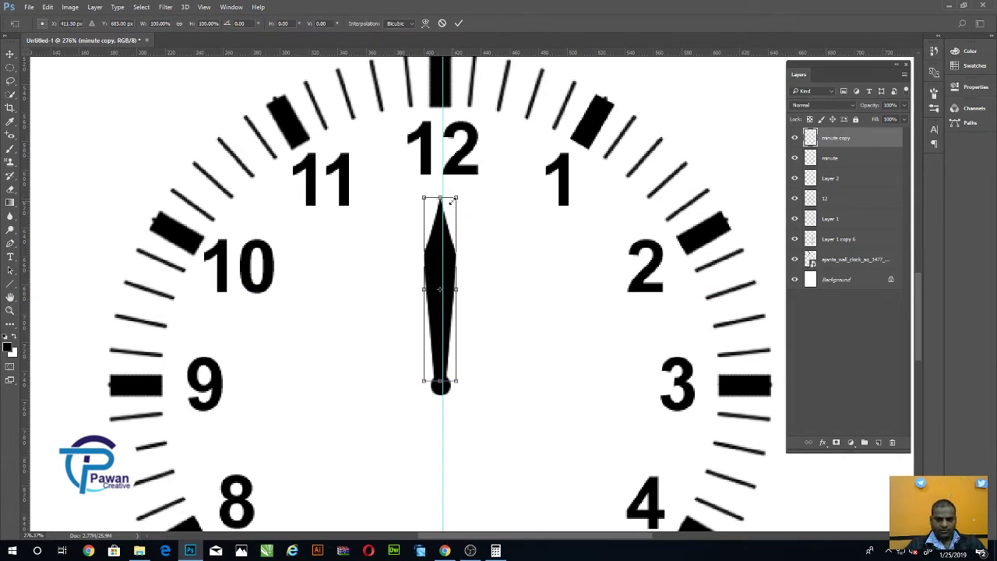
pyautogui.moveTo(457, 197); pyautogui.dragTo(455, 219)
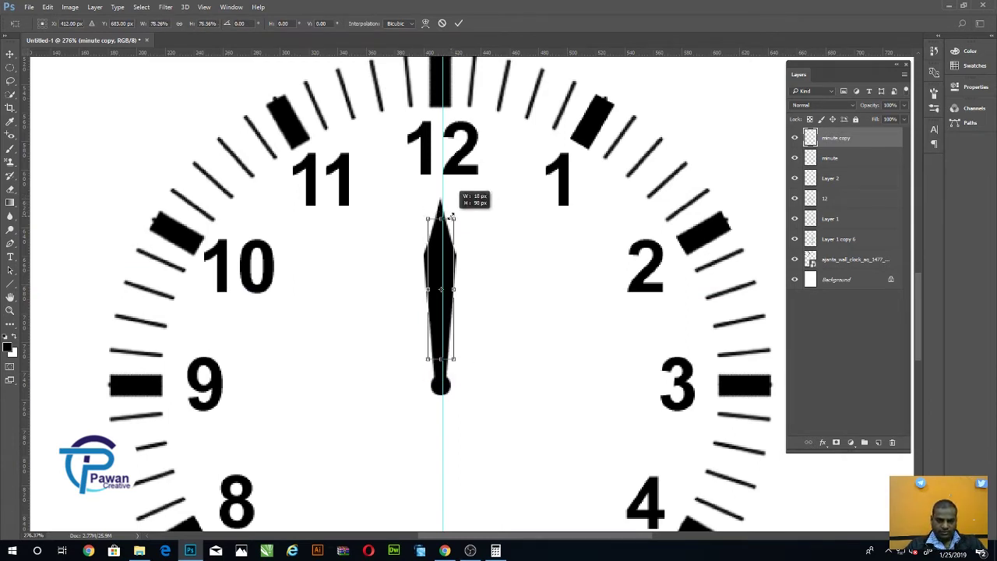
pyautogui.moveTo(448, 259); pyautogui.dragTo(448, 288)
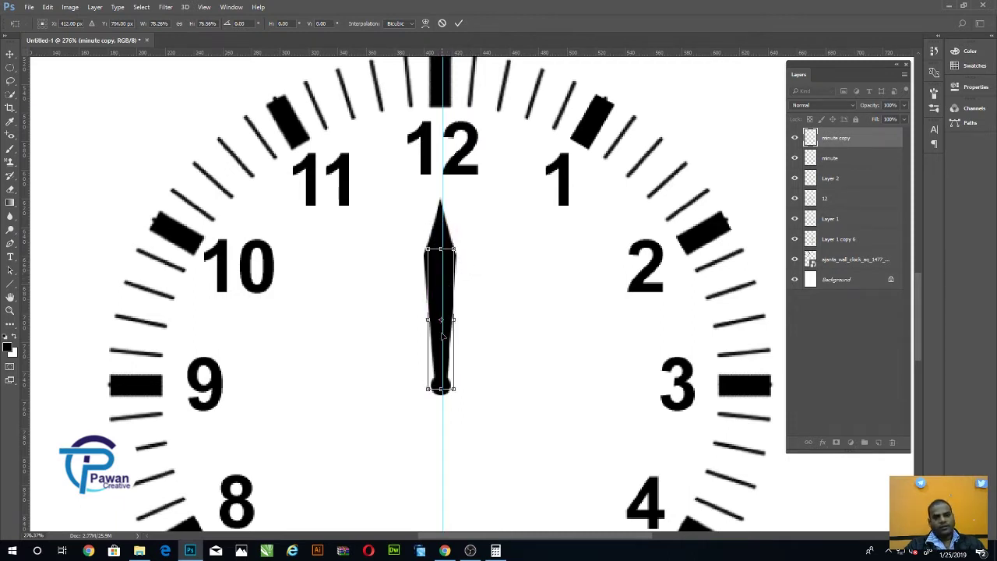
pyautogui.moveTo(441, 320); pyautogui.dragTo(442, 319)
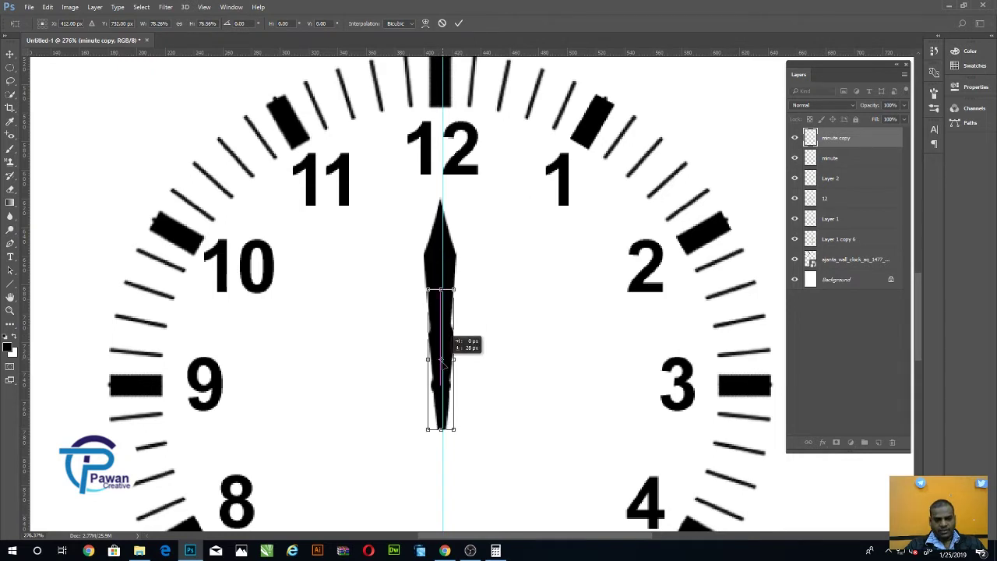
pyautogui.moveTo(444, 323); pyautogui.dragTo(449, 398)
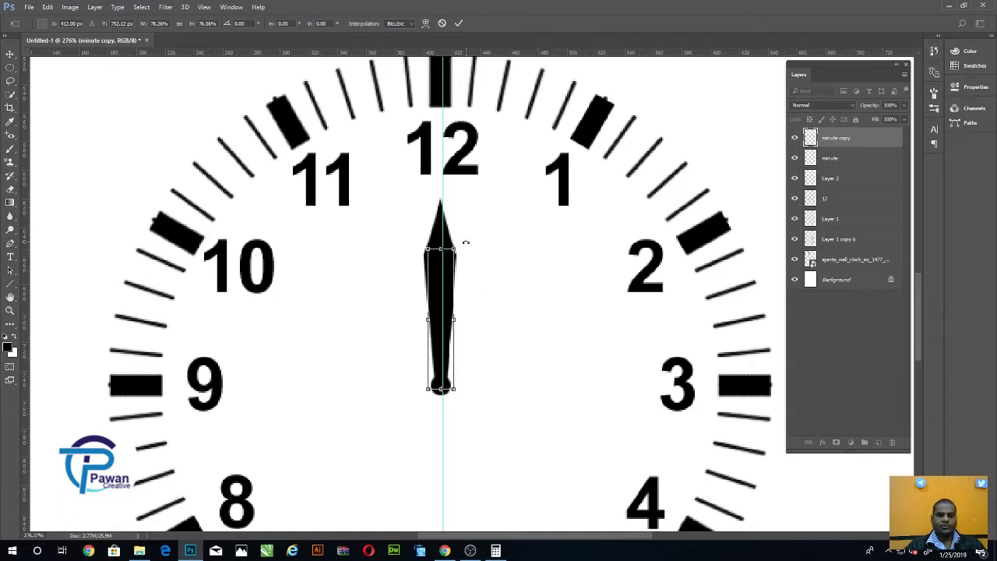
pyautogui.moveTo(466, 243); pyautogui.dragTo(579, 408)
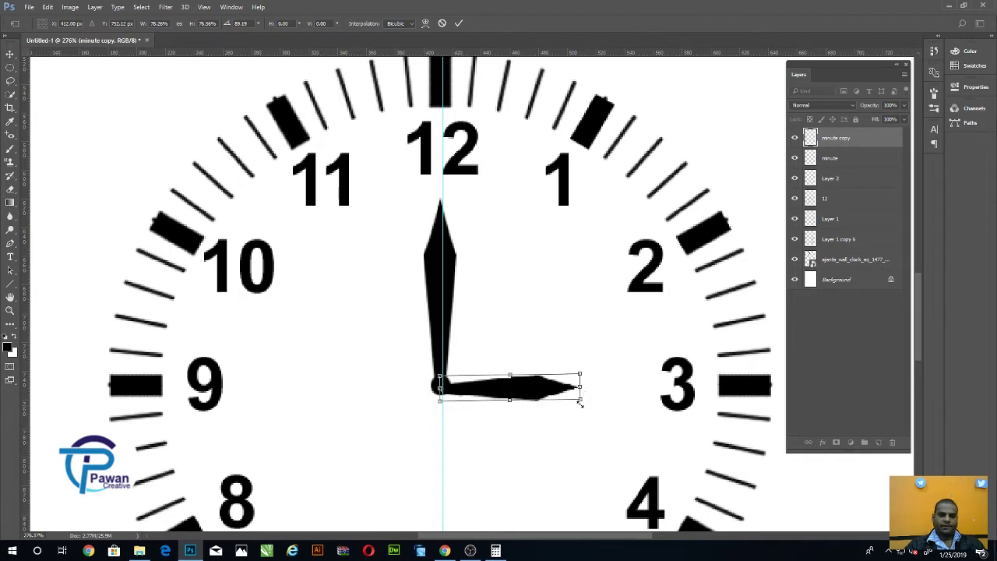
pyautogui.moveTo(582, 374); pyautogui.dragTo(573, 374)
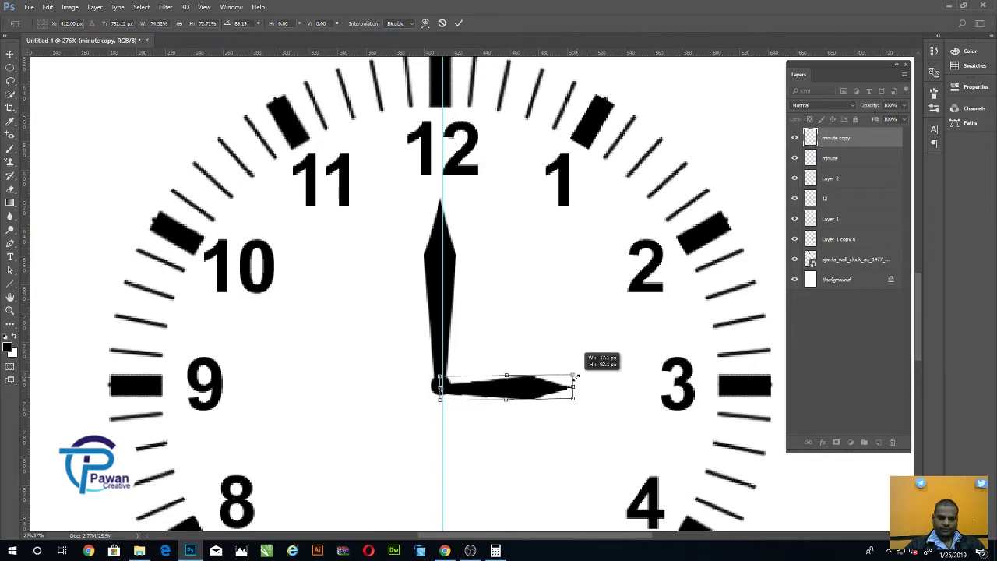
pyautogui.press('Return')
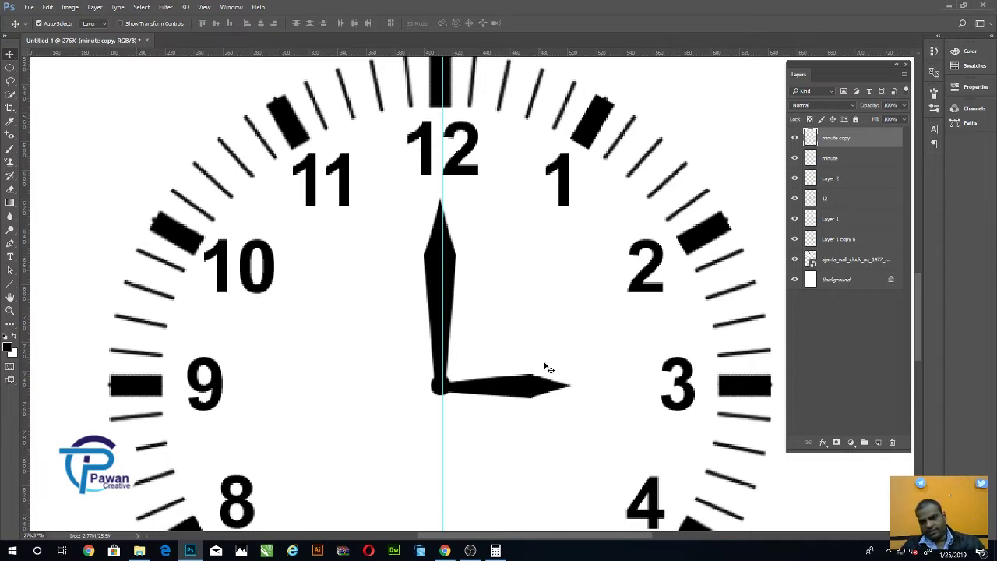
# Add an empty layer on top and marquee a thin strip along the minute hand.
pyautogui.click(545, 397)
pyautogui.click(848, 140)
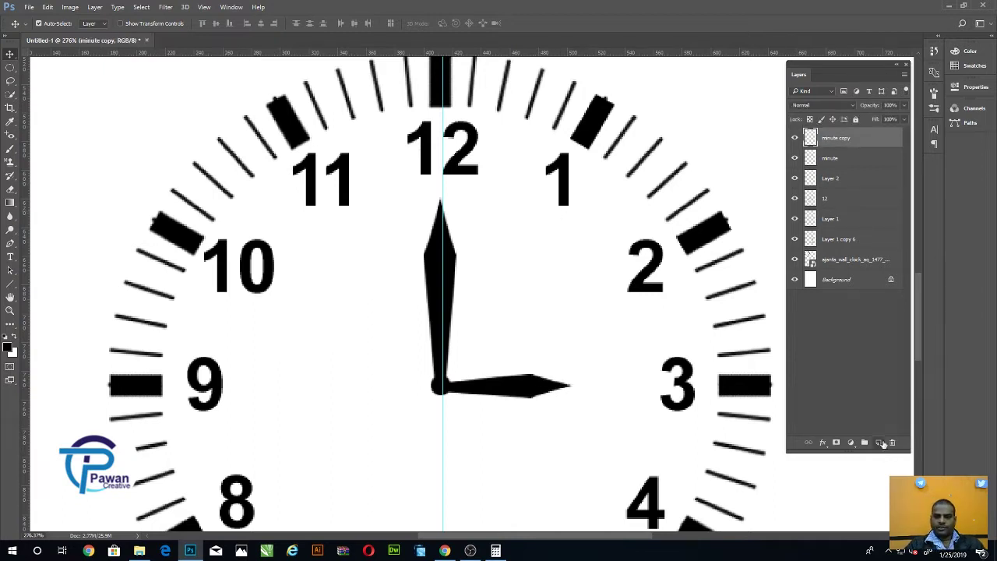
pyautogui.click(878, 442)
pyautogui.click(10, 67)
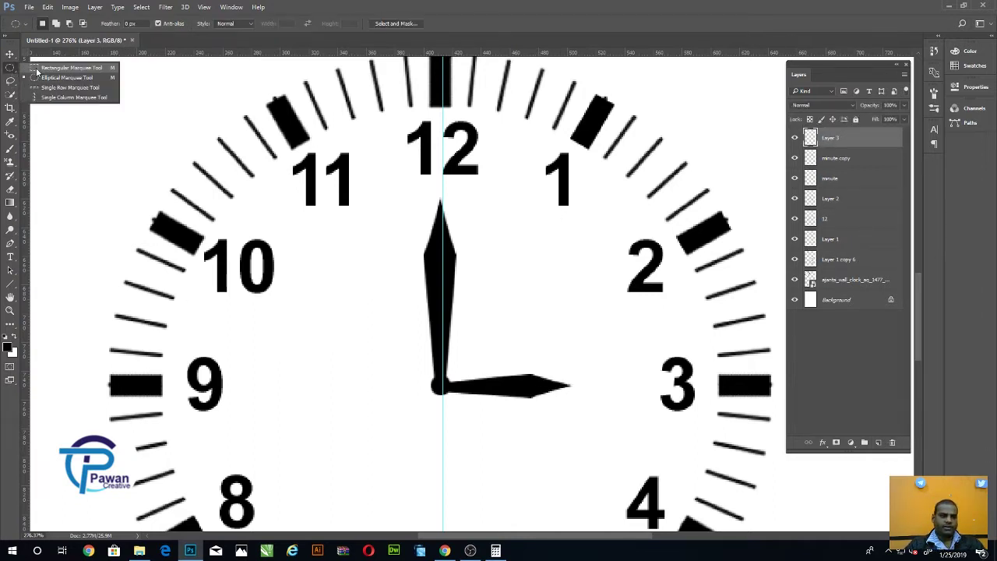
pyautogui.moveTo(433, 189); pyautogui.dragTo(436, 416)
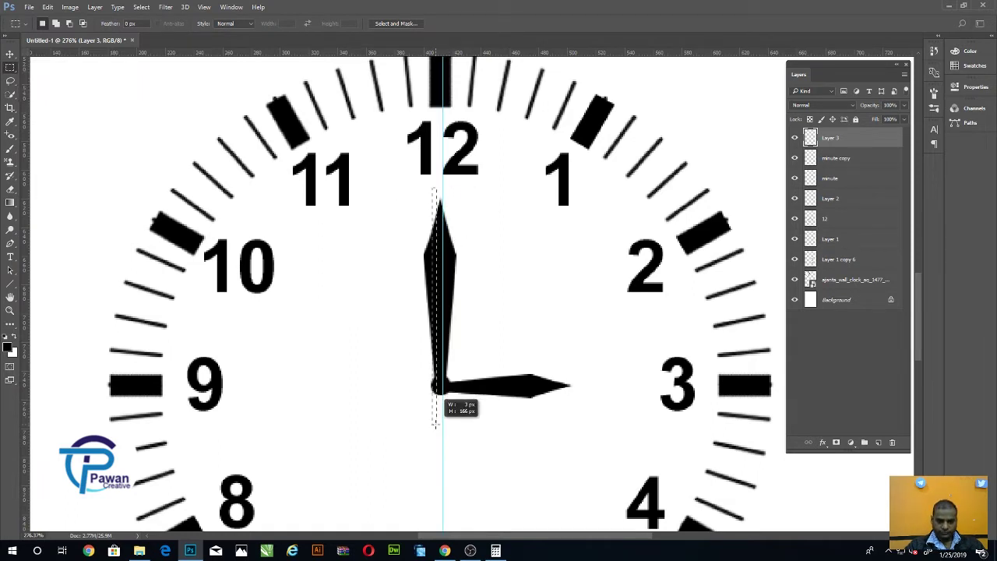
# Fill the thin strip with pure red (#ff0000) to form the second-hand bar.
pyautogui.moveTo(435, 417); pyautogui.dragTo(435, 425)
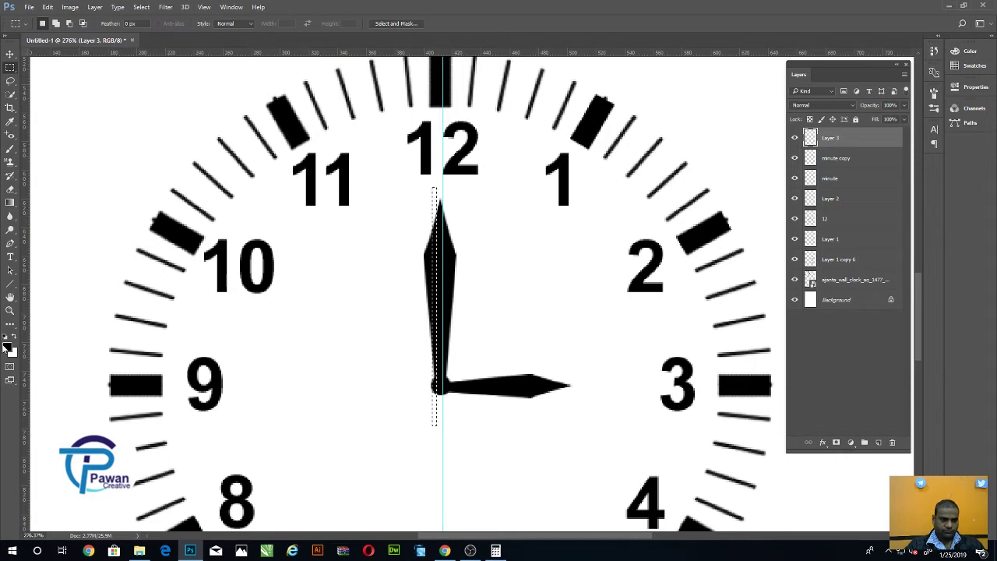
pyautogui.click(8, 348)
pyautogui.moveTo(468, 203); pyautogui.dragTo(513, 118)
pyautogui.click(597, 118)
pyautogui.hotkey('alt', 'BackSpace')
pyautogui.hotkey('ctrl', 'd')
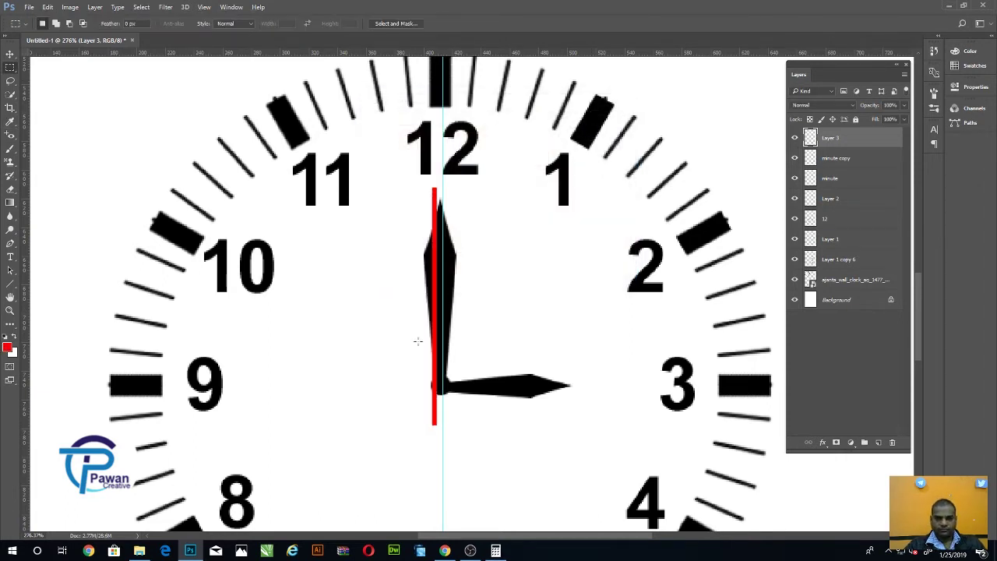
# Zoom in, marquee a block at the red bar's base, and add empty Layer 4.
pyautogui.scroll(2, 429, 382)
pyautogui.scroll(3, 430, 382)
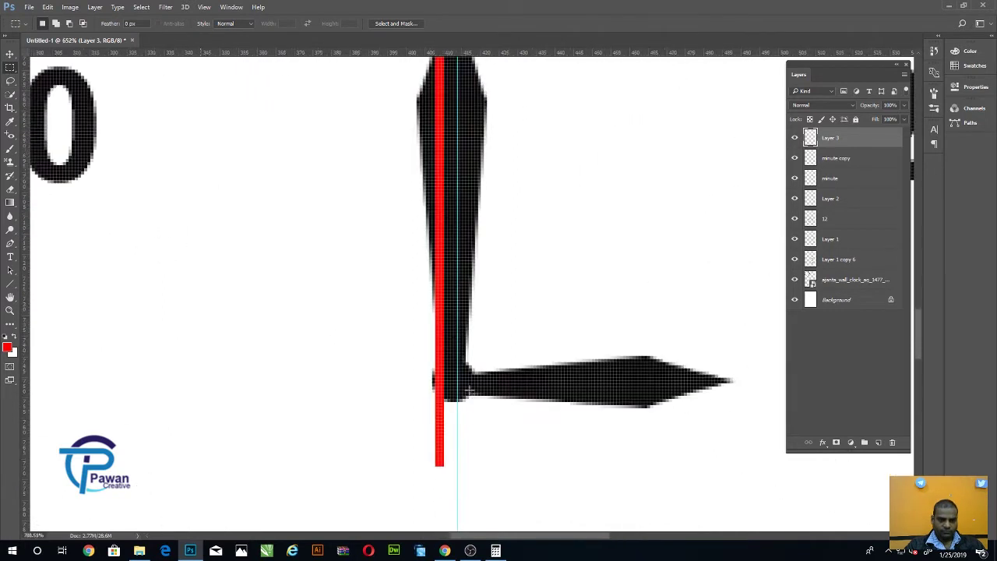
pyautogui.scroll(3, 421, 380)
pyautogui.moveTo(415, 377); pyautogui.dragTo(445, 488)
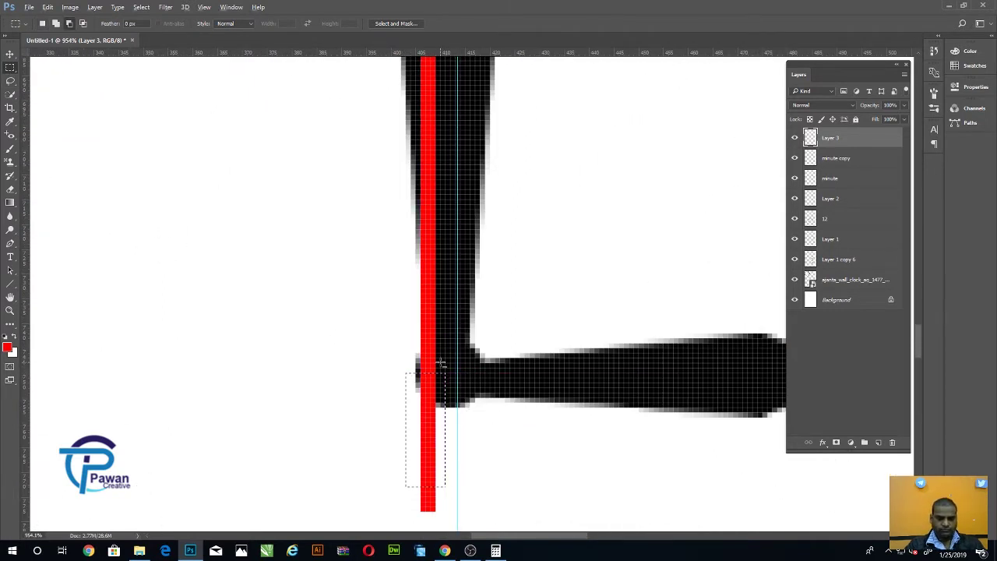
pyautogui.hotkey('alt', 'BackSpace')
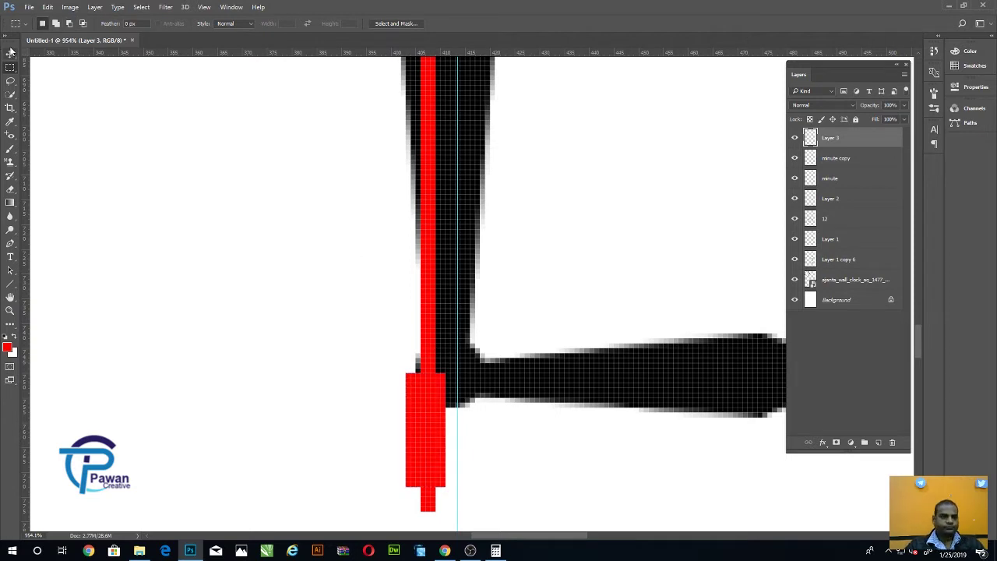
pyautogui.click(10, 54)
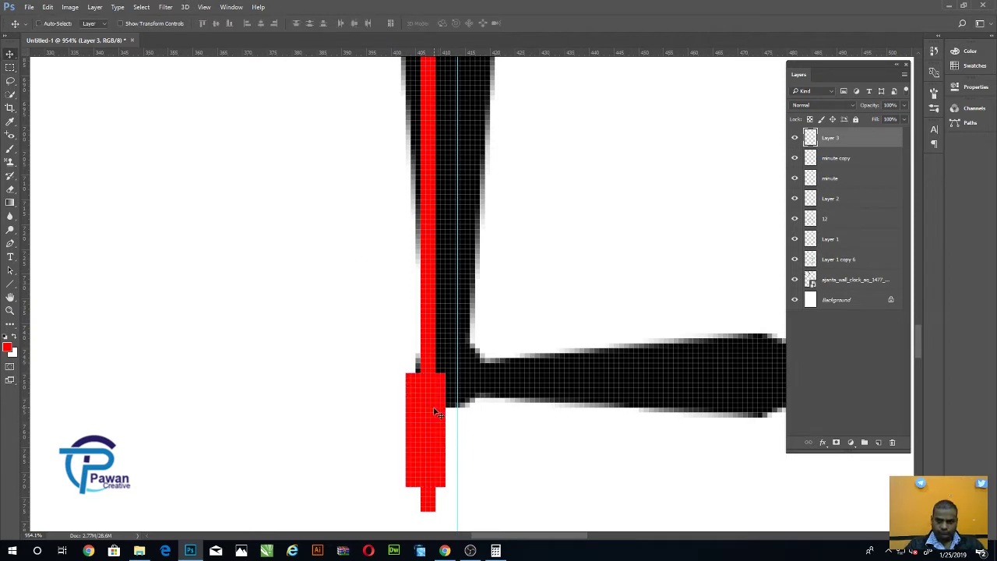
pyautogui.hotkey('ctrl', 'z')
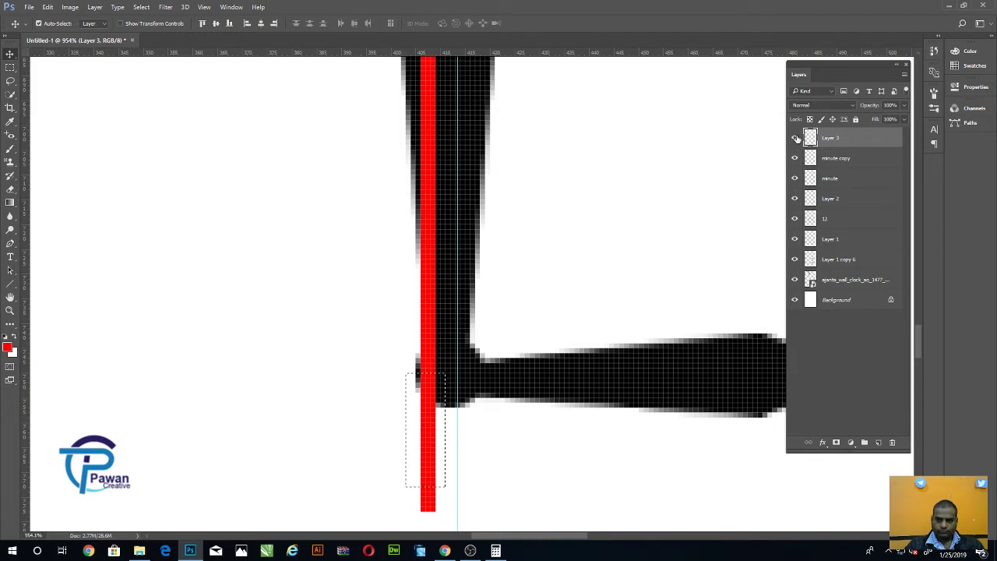
pyautogui.click(878, 442)
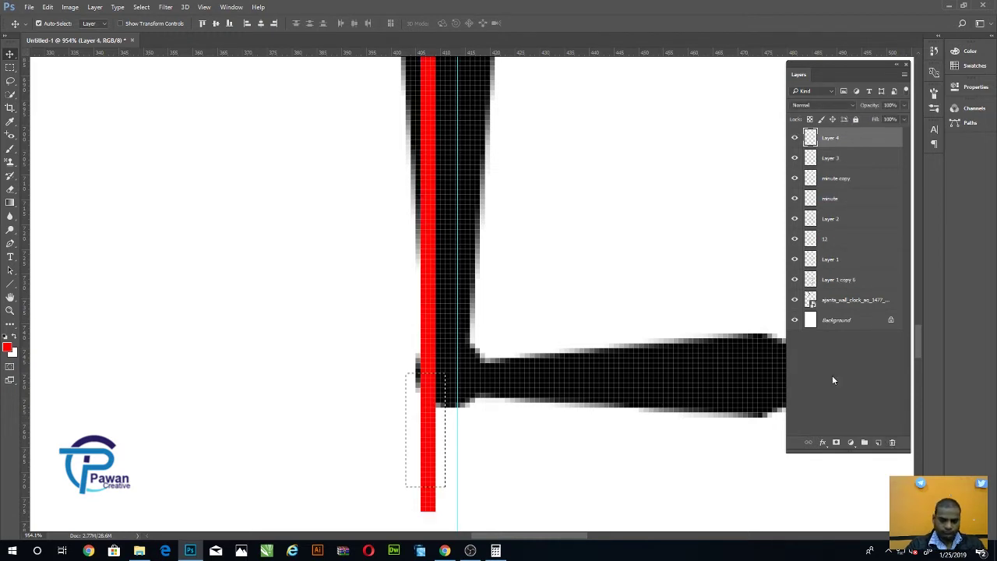
# Fill the tail block red on Layer 4 and align it with the red bar on Layer 3.
pyautogui.hotkey('alt', 'BackSpace')
pyautogui.hotkey('ctrl', 'd')
pyautogui.moveTo(363, 464); pyautogui.dragTo(444, 502)
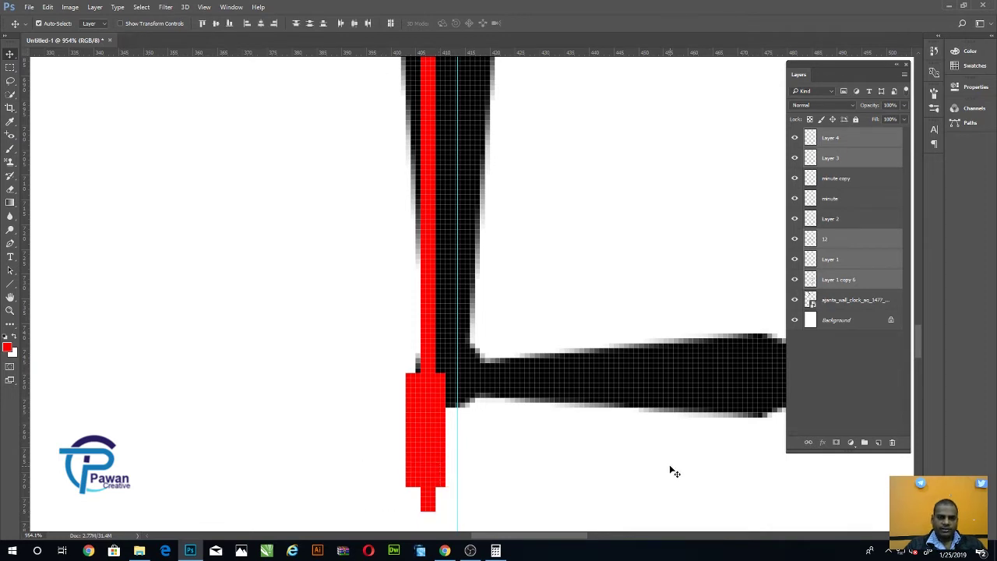
pyautogui.moveTo(675, 472); pyautogui.dragTo(423, 499)
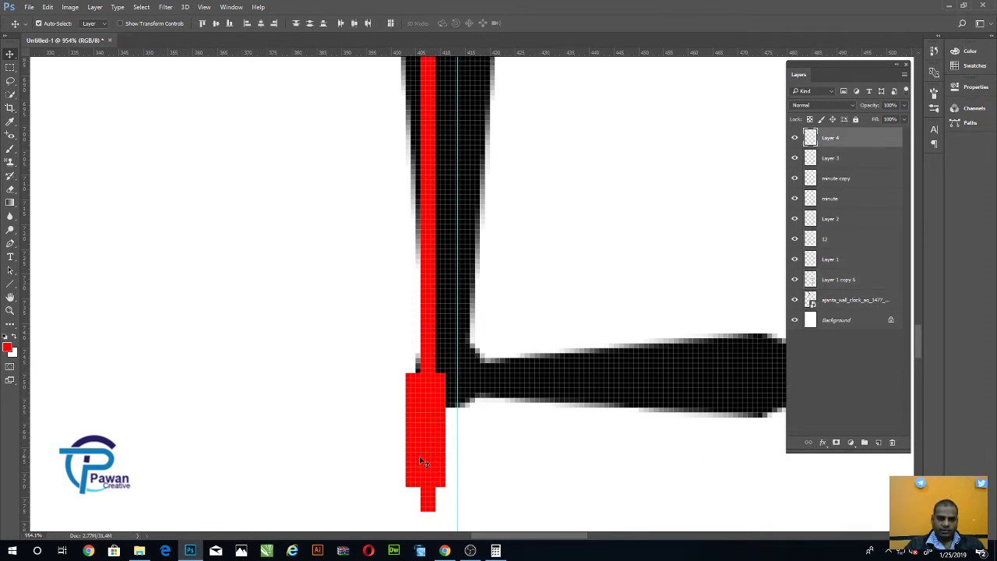
pyautogui.click(229, 23)
pyautogui.click(592, 205)
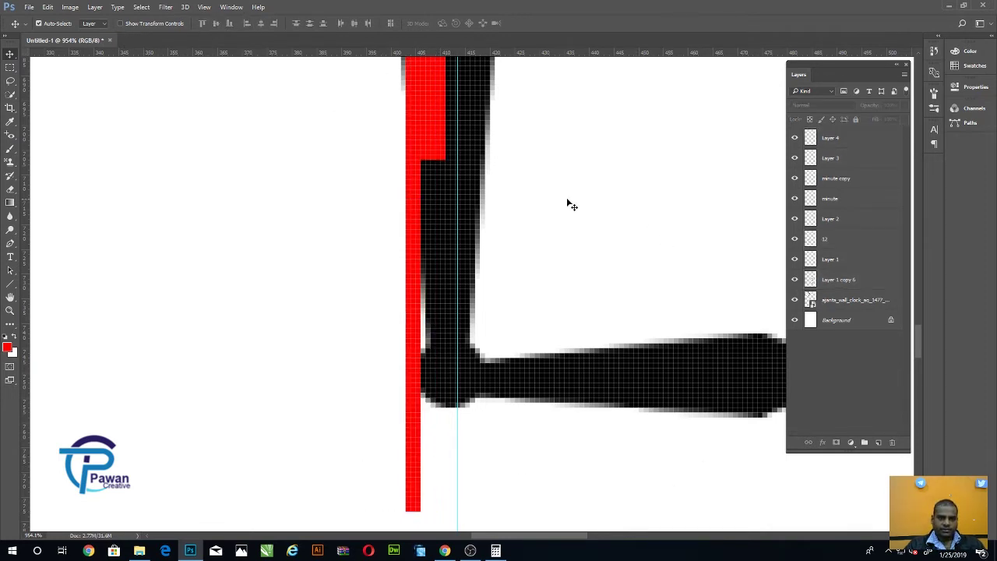
# Move the red block onto the thin bar, top-aligned, then slide it down the bar.
pyautogui.moveTo(407, 218); pyautogui.dragTo(268, 219)
pyautogui.moveTo(430, 128); pyautogui.dragTo(277, 255)
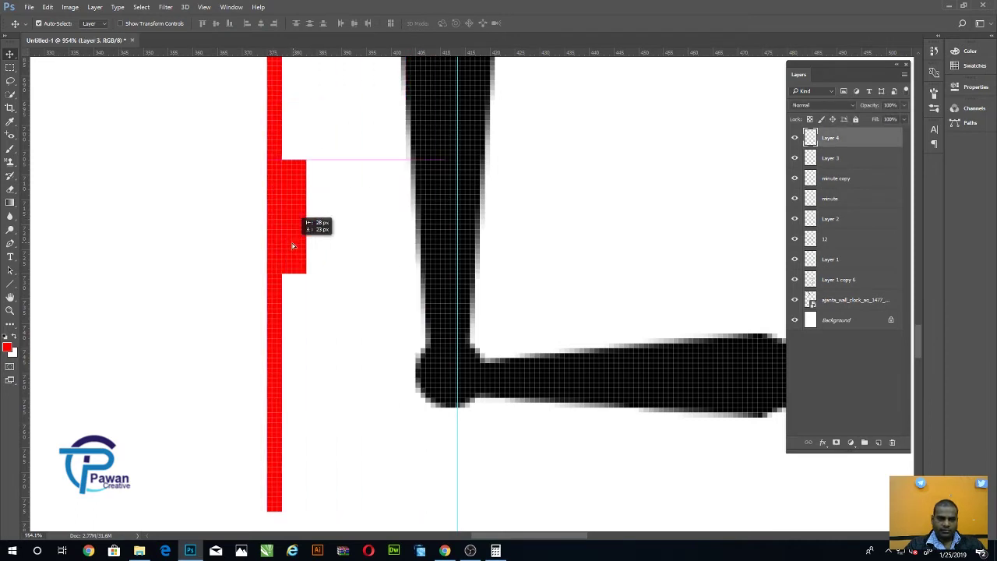
pyautogui.keyDown('shift'); pyautogui.click(861, 161); pyautogui.keyUp('shift')
pyautogui.click(228, 25)
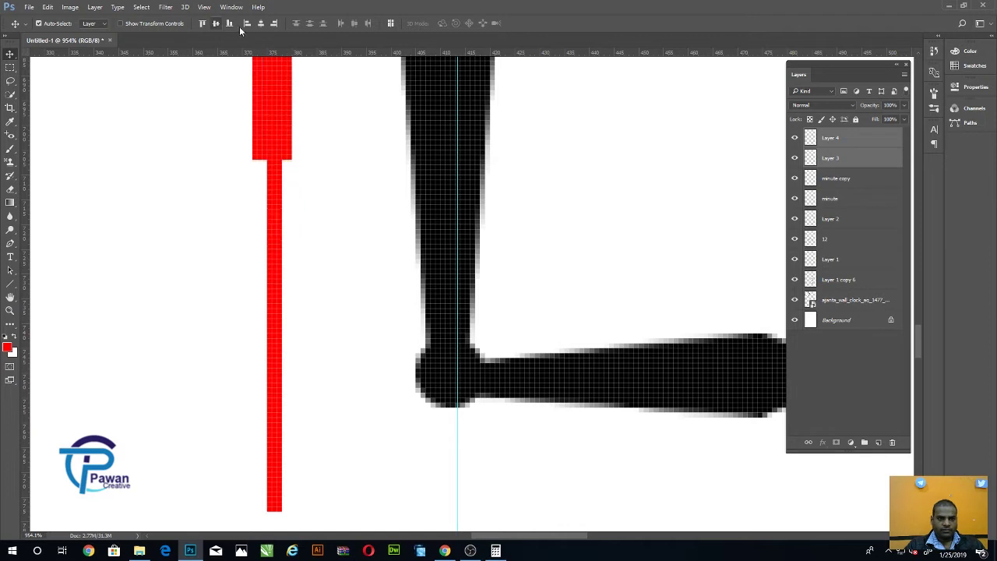
pyautogui.moveTo(285, 133); pyautogui.dragTo(288, 451)
pyautogui.click(319, 400)
# Merge the red bar and block into one layer and place it over the clock centre.
pyautogui.scroll(-2, 319, 401)
pyautogui.moveTo(247, 360); pyautogui.dragTo(350, 465)
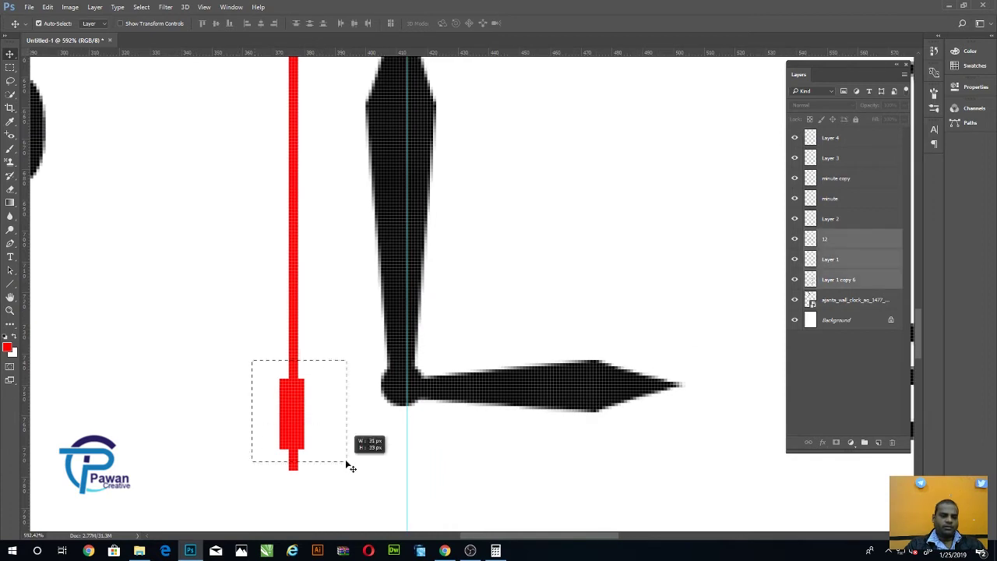
pyautogui.click(319, 380)
pyautogui.click(298, 344)
pyautogui.keyDown('shift'); pyautogui.click(303, 407); pyautogui.keyUp('shift')
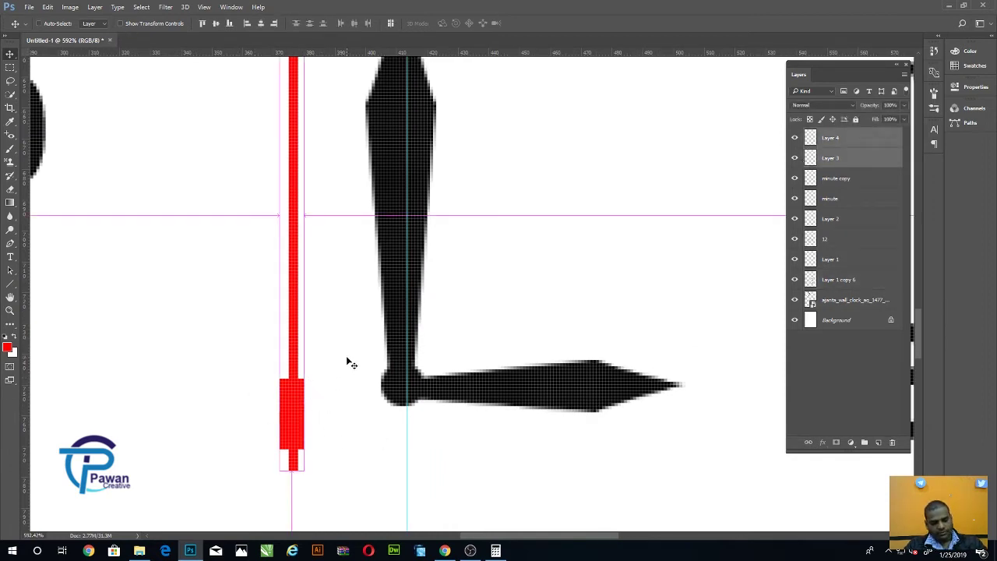
pyautogui.hotkey('ctrl', 'e')
pyautogui.click(312, 338)
pyautogui.scroll(-3, 318, 356)
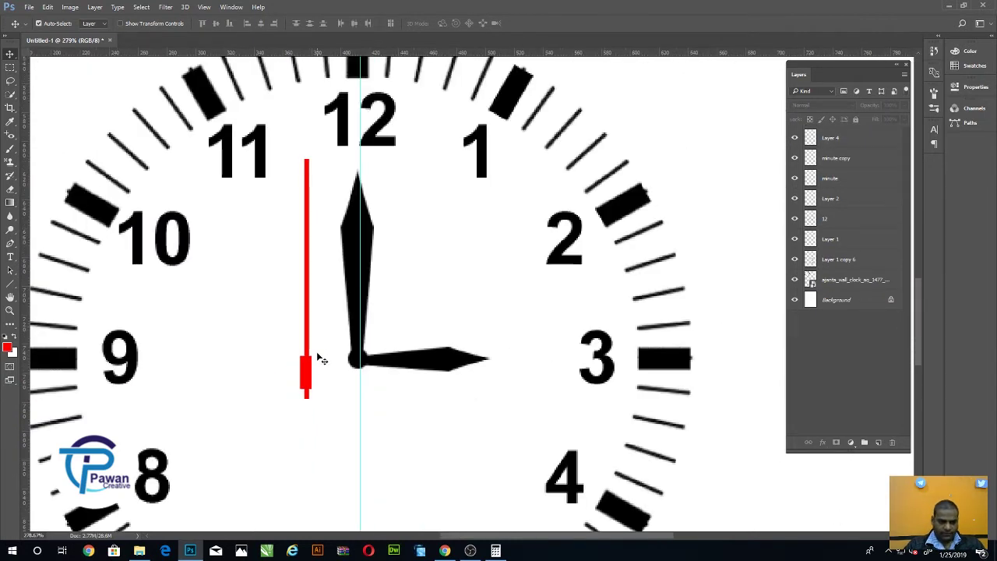
pyautogui.moveTo(306, 372); pyautogui.dragTo(359, 356)
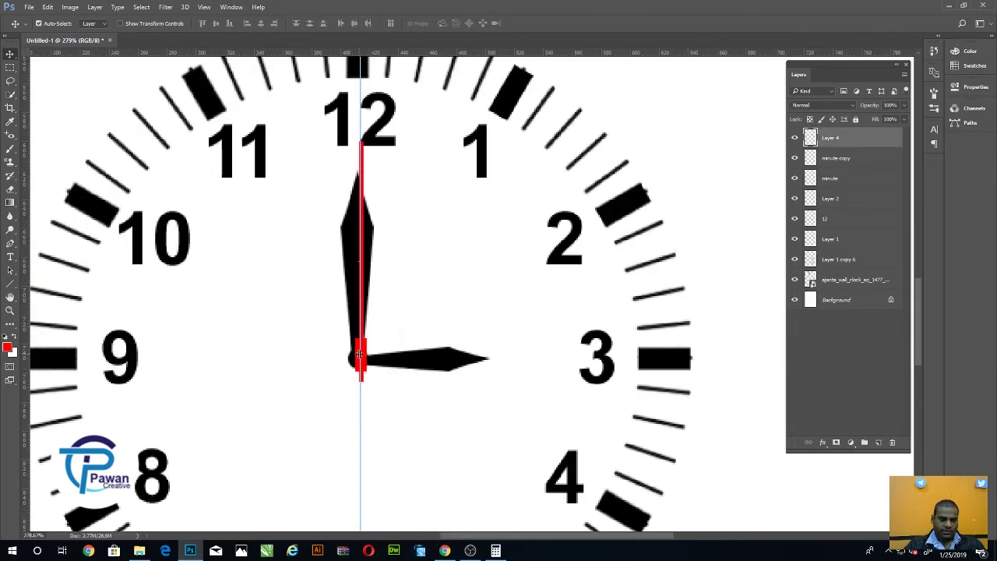
# Rotate the red second hand about its base so it points to 9.
pyautogui.hotkey('ctrl', 't')
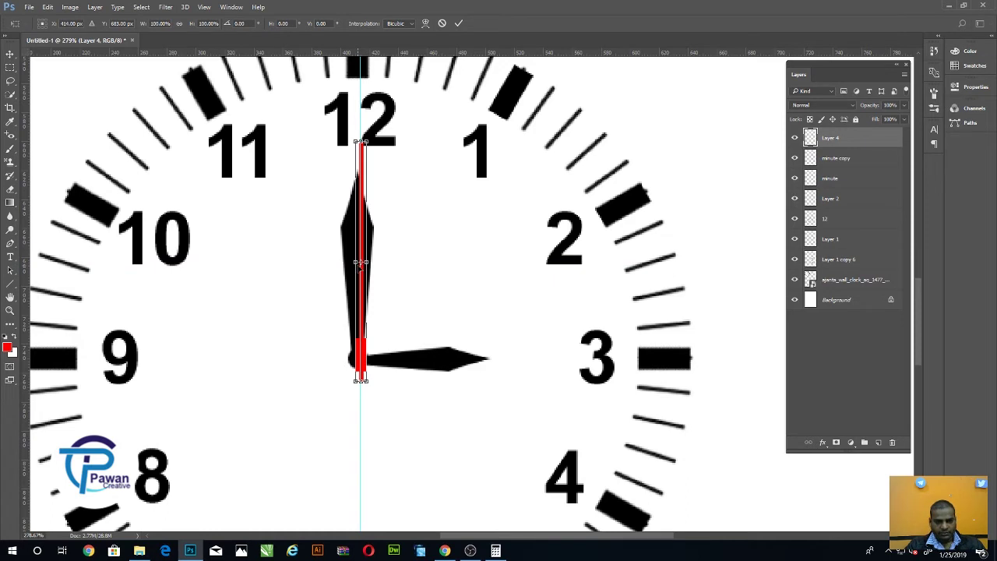
pyautogui.moveTo(361, 262); pyautogui.dragTo(355, 267)
pyautogui.scroll(1, 355, 296)
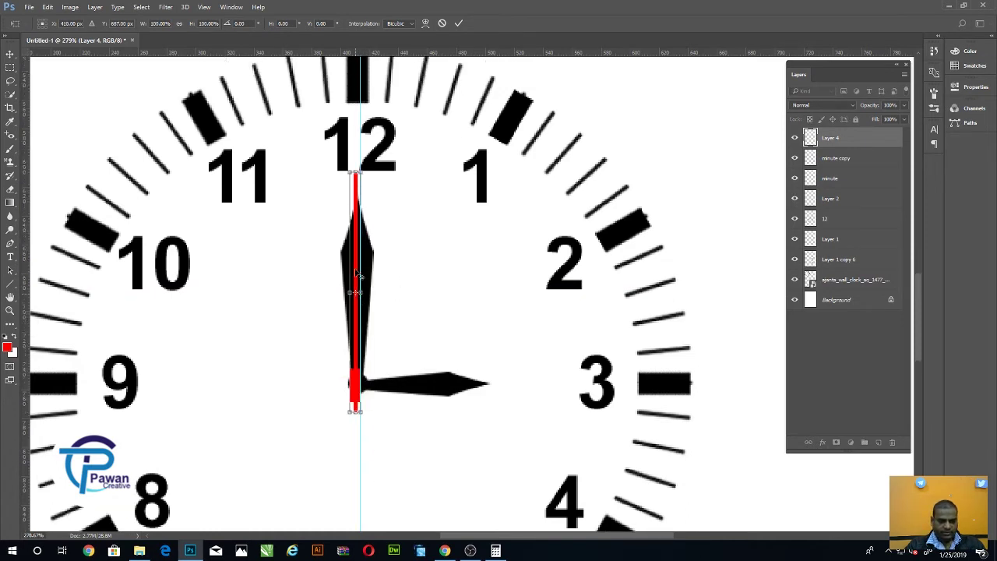
pyautogui.moveTo(355, 294); pyautogui.dragTo(355, 383)
pyautogui.moveTo(410, 166)
pyautogui.mouseDown()
pyautogui.moveTo(222, 223)
pyautogui.moveTo(167, 347)
pyautogui.mouseUp()
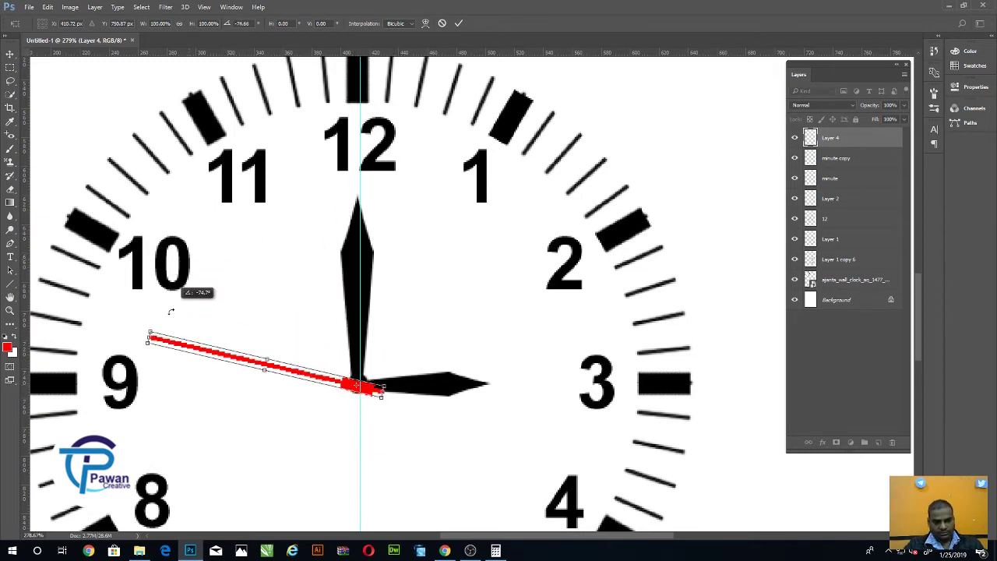
pyautogui.press('Return')
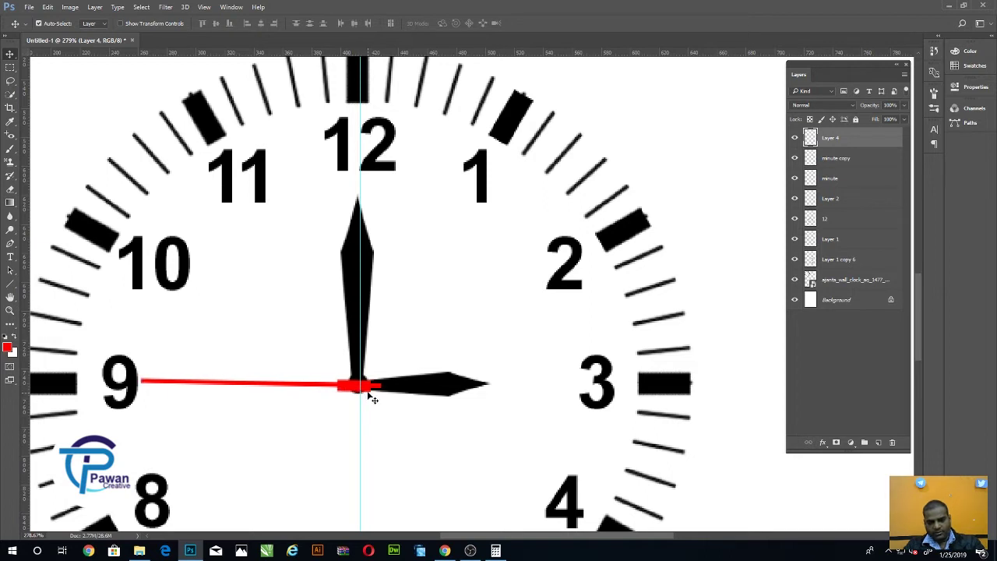
# Drag the vertical centre guide off the clock to the right.
pyautogui.scroll(-2, 372, 397)
pyautogui.scroll(-2, 379, 372)
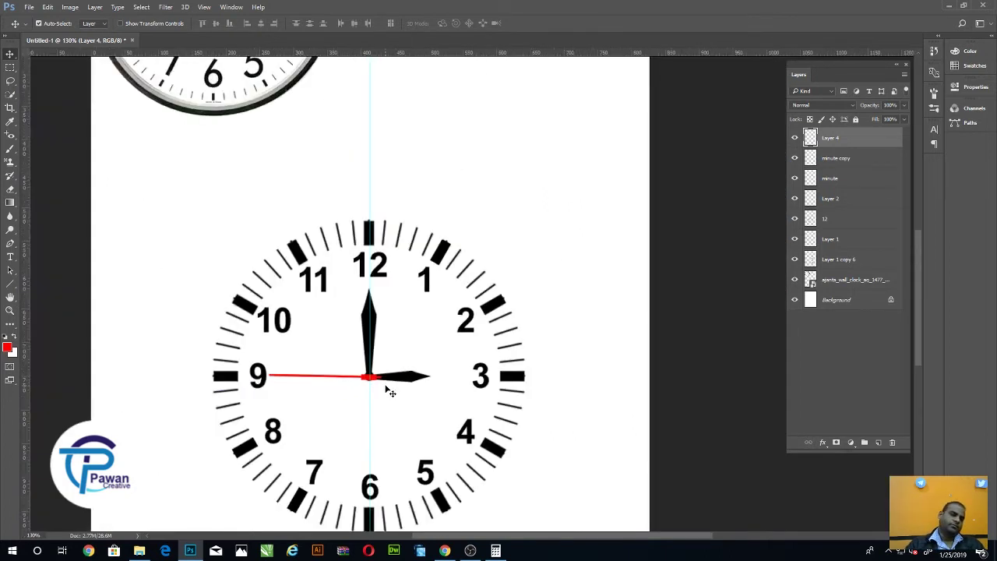
pyautogui.scroll(-1, 389, 392)
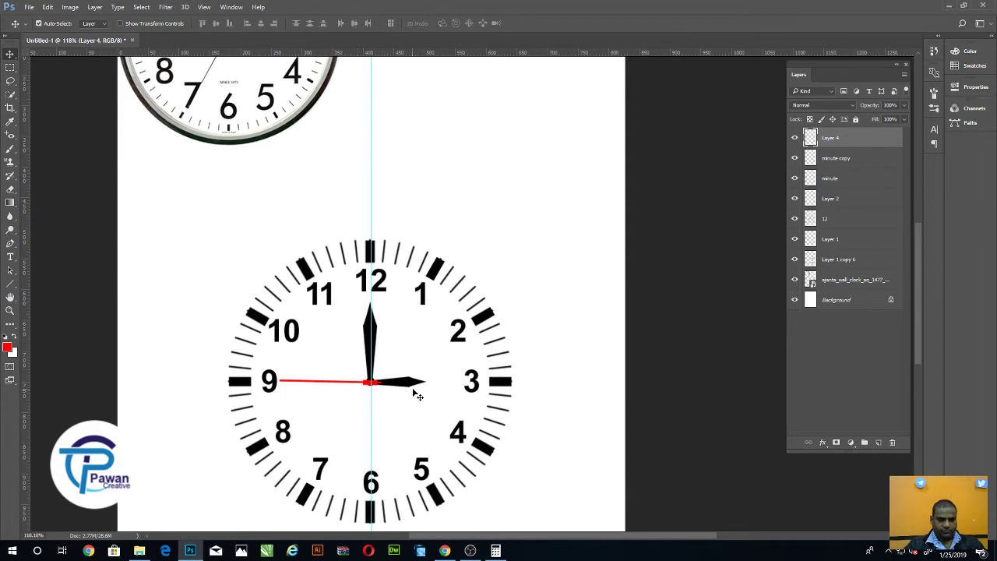
pyautogui.moveTo(372, 213); pyautogui.dragTo(662, 238)
pyautogui.scroll(-2, 391, 345)
pyautogui.scroll(-1, 392, 345)
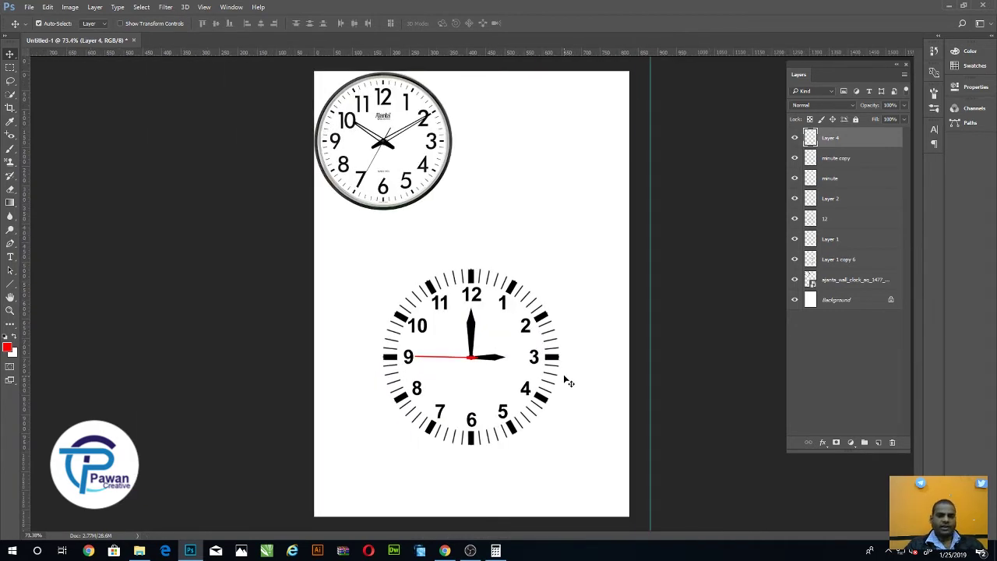
pyautogui.scroll(2, 571, 380)
pyautogui.scroll(1, 573, 379)
pyautogui.scroll(-1, 537, 343)
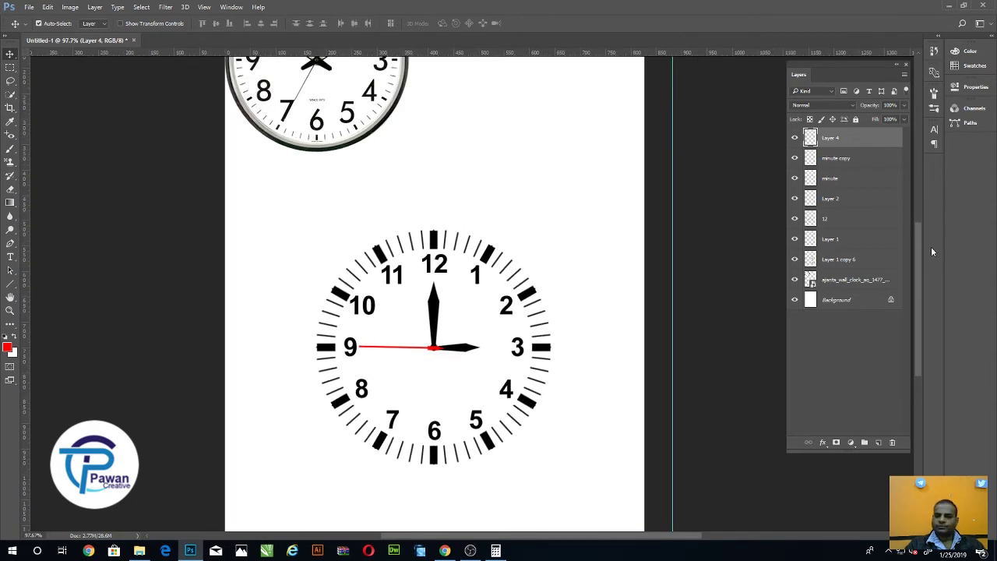
pyautogui.scroll(-2, 433, 312)
pyautogui.click(10, 67)
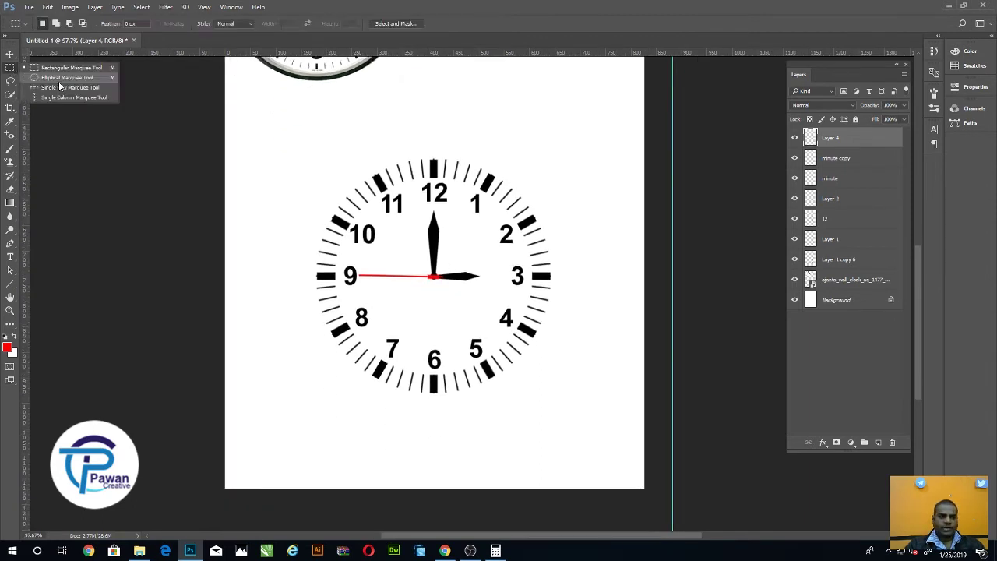
# Fill a circular selection around the clock with light blue (acf2fe) on new Layer 5.
pyautogui.click(66, 77)
pyautogui.moveTo(551, 408); pyautogui.dragTo(572, 421)
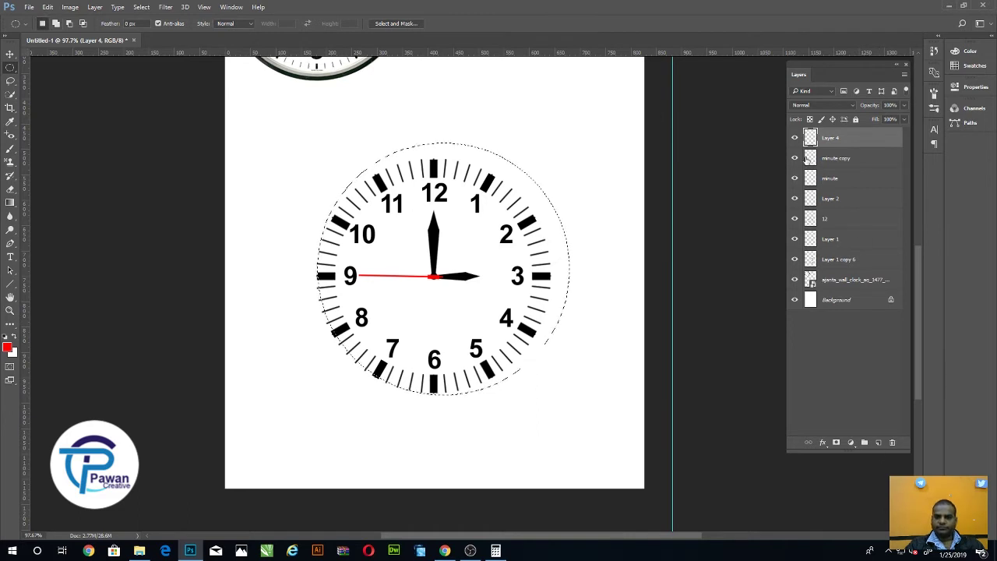
pyautogui.click(878, 442)
pyautogui.click(8, 346)
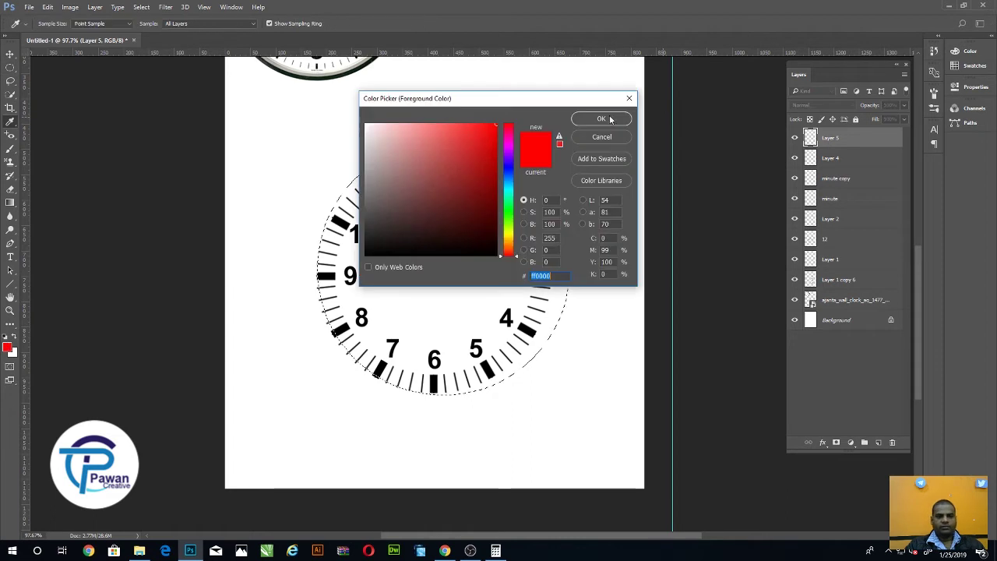
pyautogui.click(511, 187)
pyautogui.moveTo(471, 167); pyautogui.dragTo(441, 116)
pyautogui.click(424, 123)
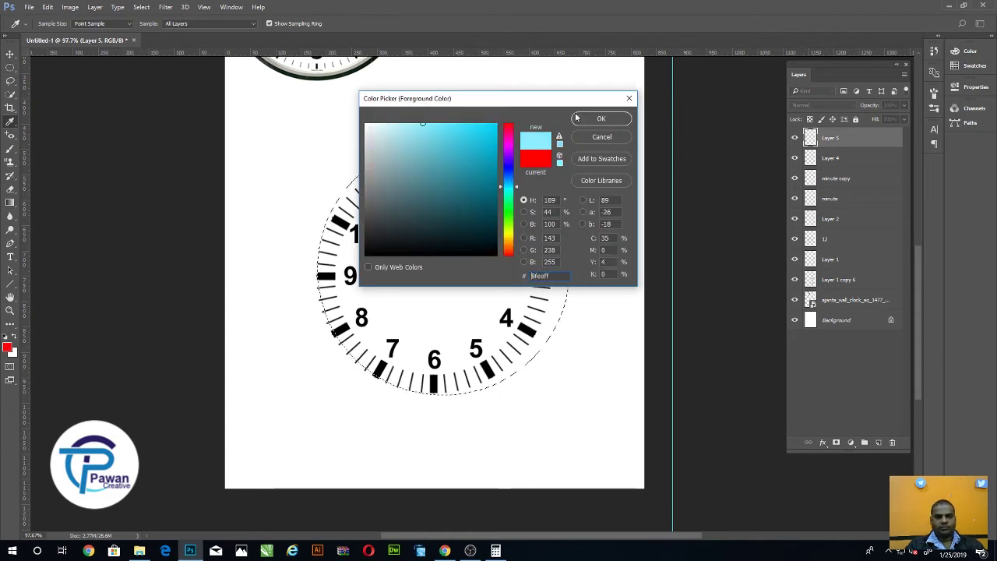
pyautogui.click(411, 127)
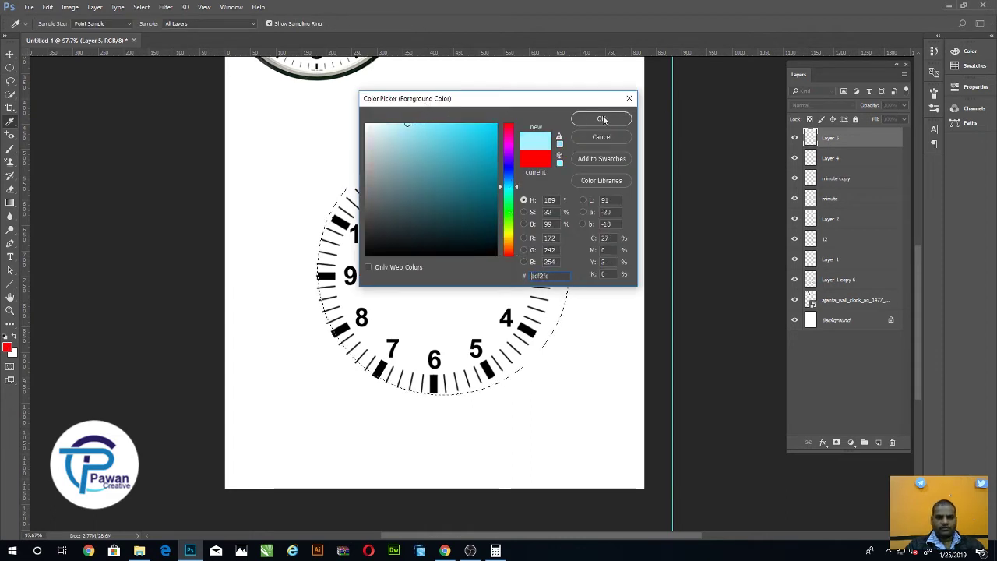
pyautogui.click(600, 118)
pyautogui.hotkey('alt', 'BackSpace')
pyautogui.hotkey('ctrl', 'd')
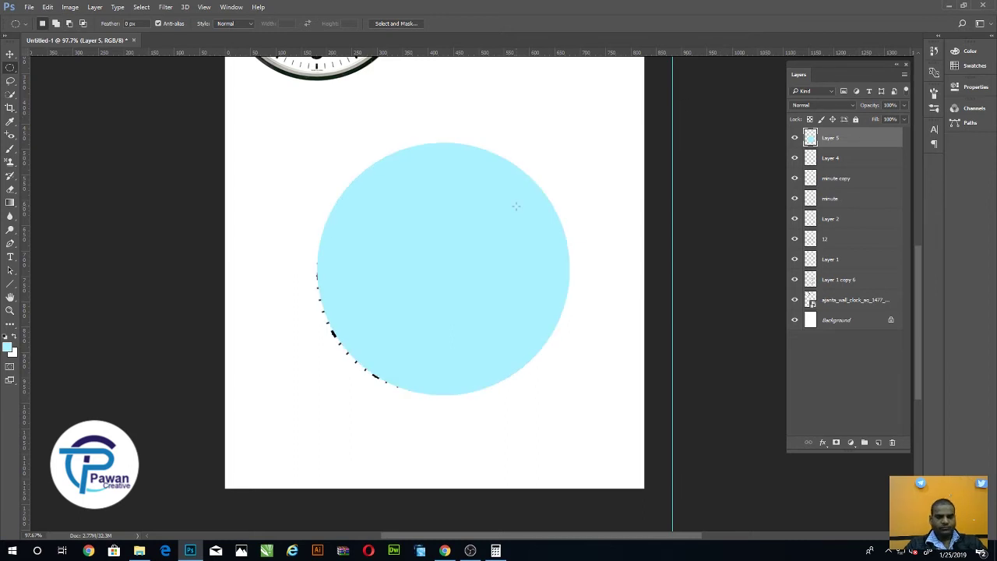
# Move the blue face layer below the clock layers and centre it behind the dial.
pyautogui.moveTo(858, 144); pyautogui.dragTo(826, 289)
pyautogui.click(10, 53)
pyautogui.moveTo(534, 199); pyautogui.dragTo(522, 202)
pyautogui.click(590, 182)
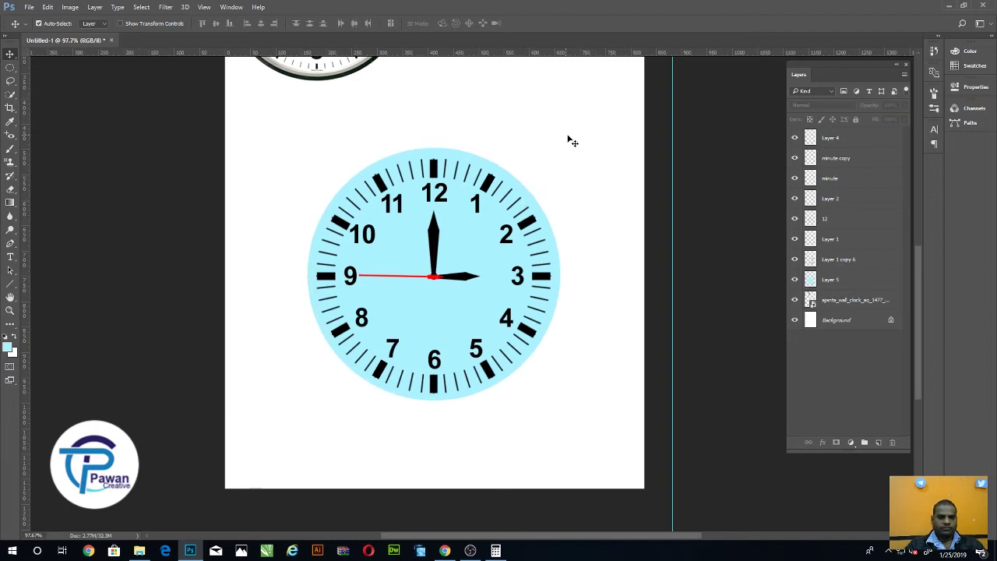
pyautogui.scroll(-1, 571, 139)
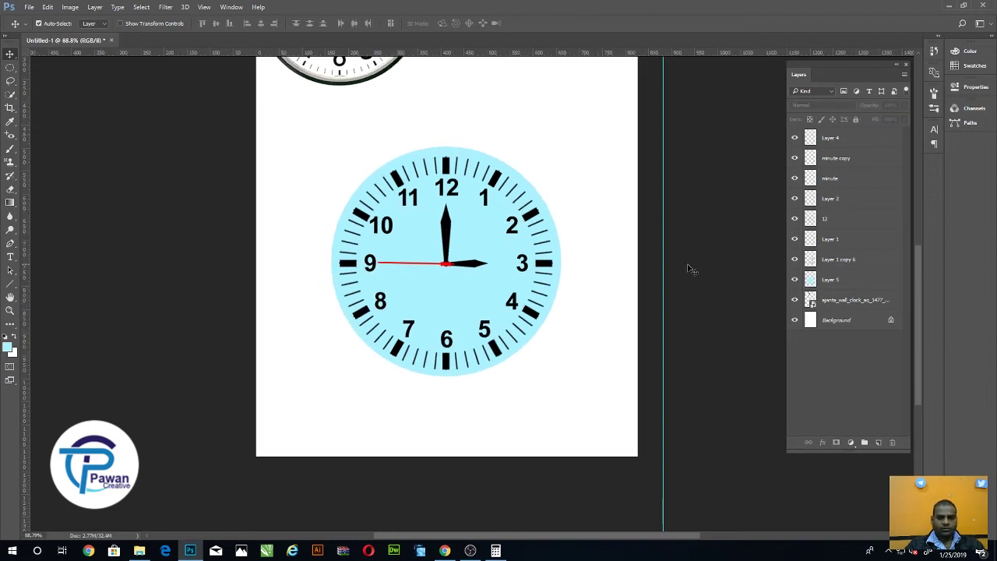
# Duplicate the blue face layer and fill the original circle with black.
pyautogui.click(492, 162)
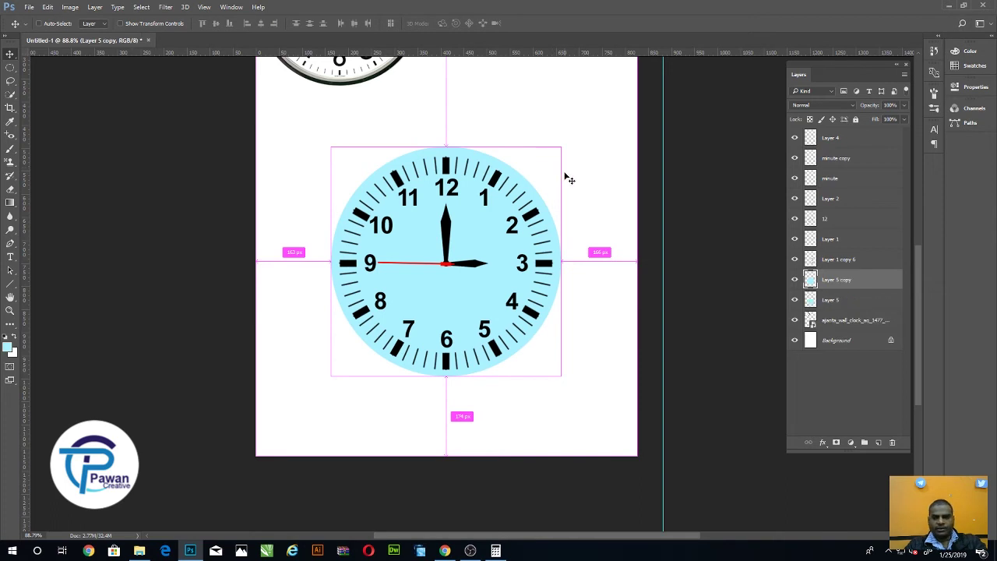
pyautogui.hotkey('ctrl', 'j')
pyautogui.keyDown('ctrl'); pyautogui.click(810, 299); pyautogui.keyUp('ctrl')
pyautogui.click(8, 347)
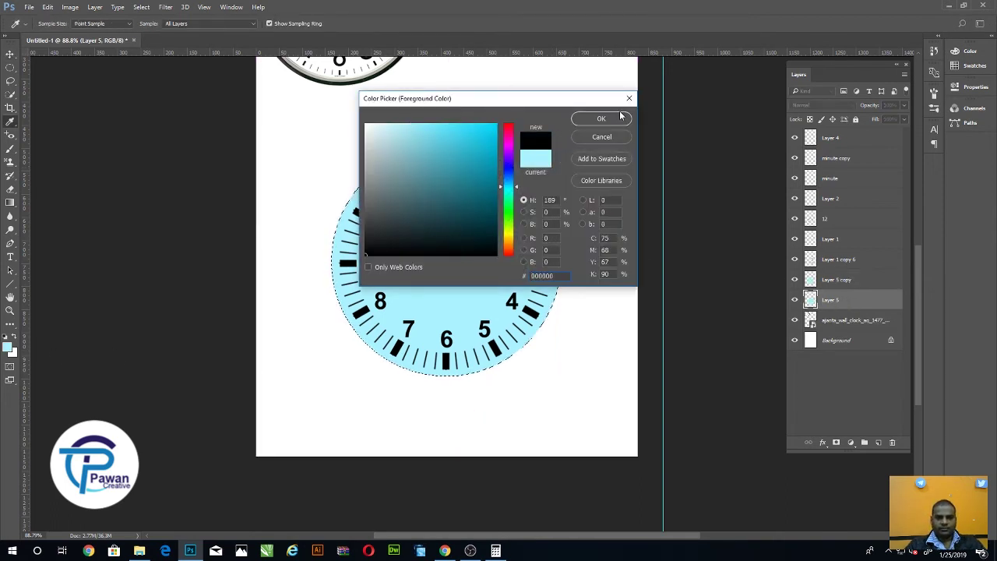
pyautogui.click(619, 117)
pyautogui.press('v')
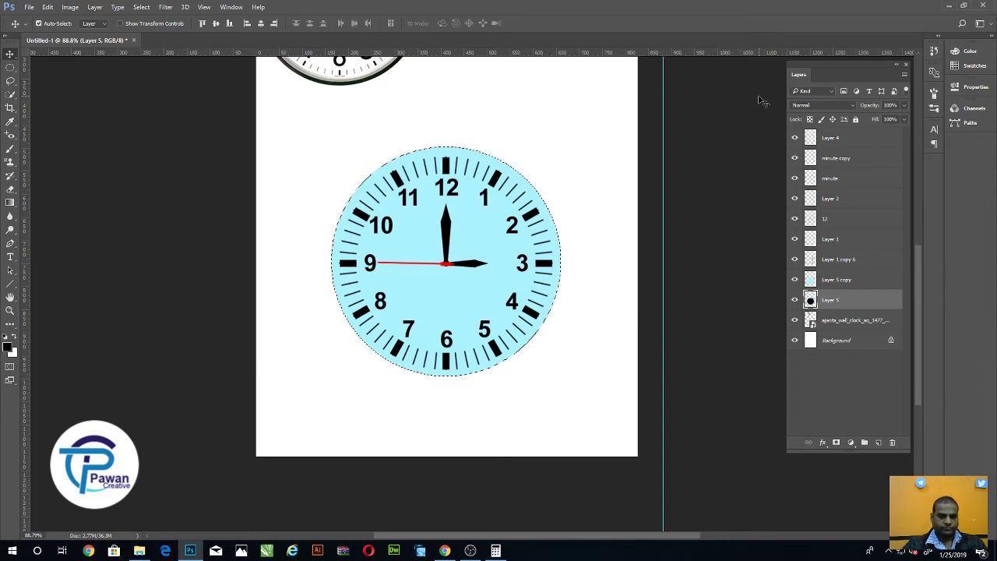
pyautogui.hotkey('alt', 'BackSpace')
pyautogui.hotkey('ctrl', 'd')
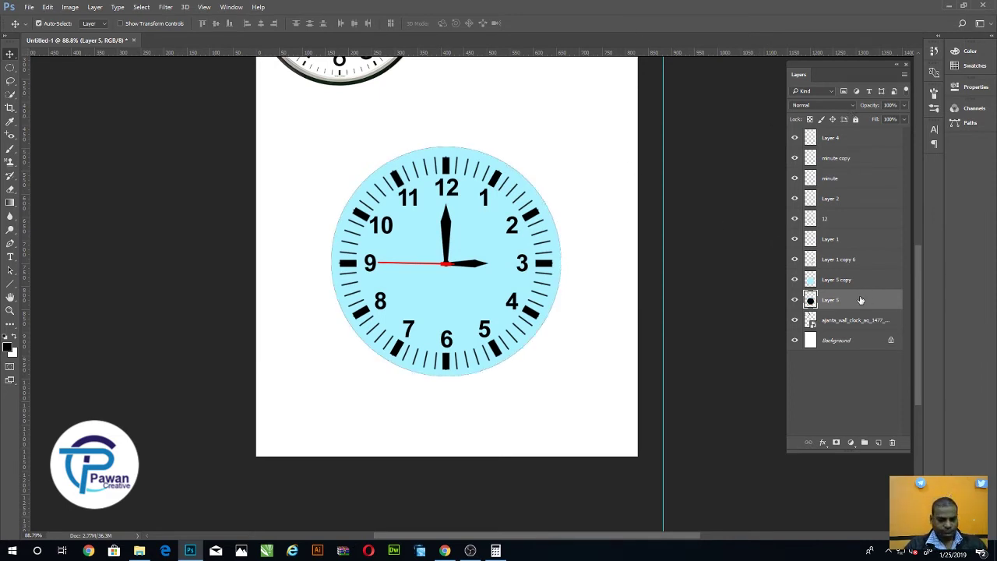
# Scale the black circle to 111.45% so it forms a thick rim around the face.
pyautogui.hotkey('ctrl', 't')
pyautogui.moveTo(560, 146); pyautogui.dragTo(571, 131)
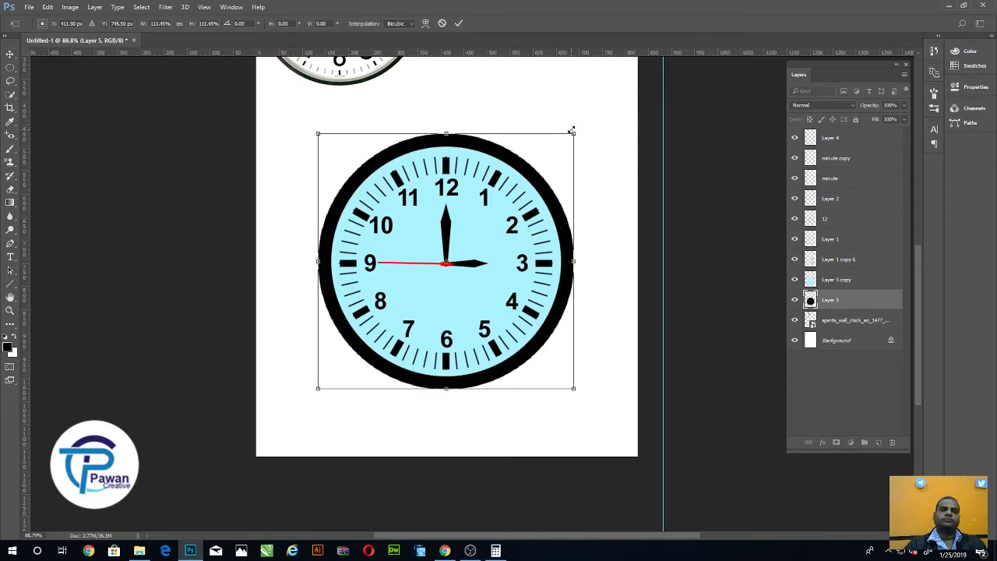
pyautogui.press('Return')
pyautogui.scroll(-1, 511, 293)
pyautogui.scroll(-1, 511, 293)
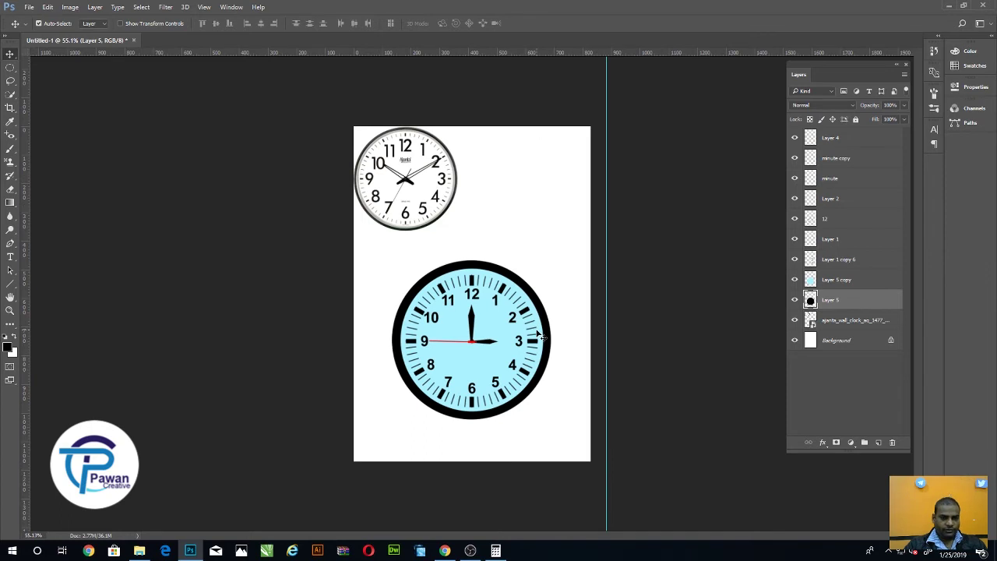